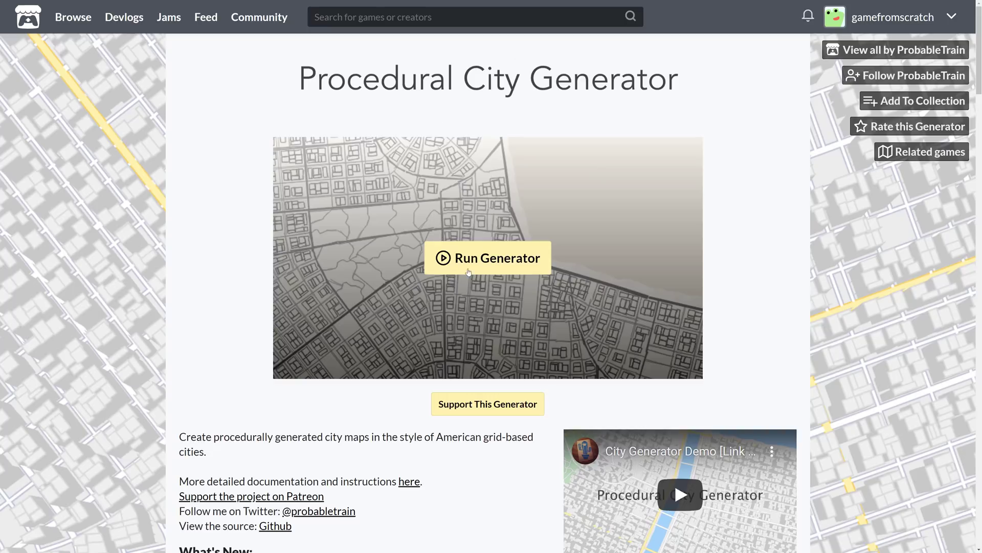
Launch the generator and drag the radial centre and three grid control points to new positions
click(505, 259)
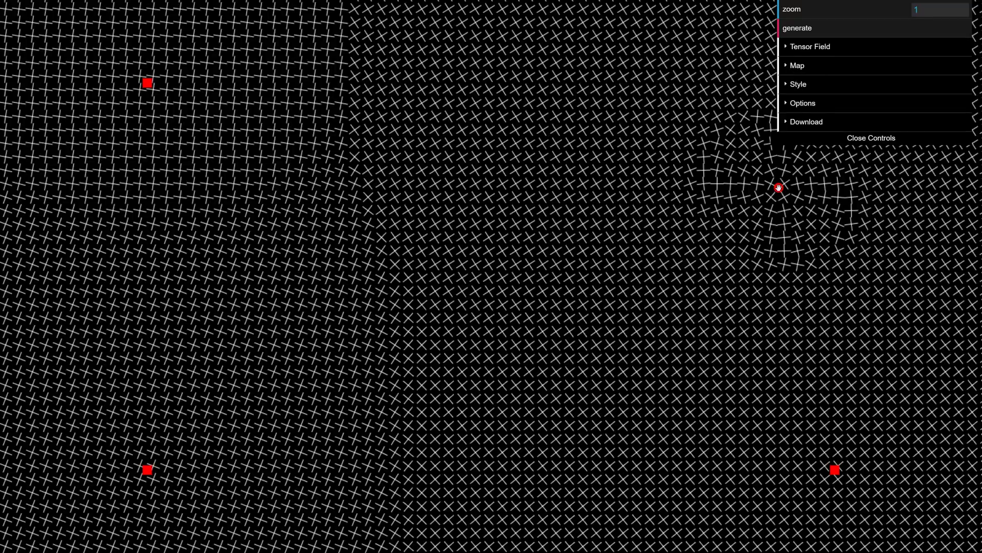
mouse_move(781, 189)
mouse_down()
mouse_move(737, 203)
mouse_move(625, 138)
mouse_move(625, 167)
mouse_up()
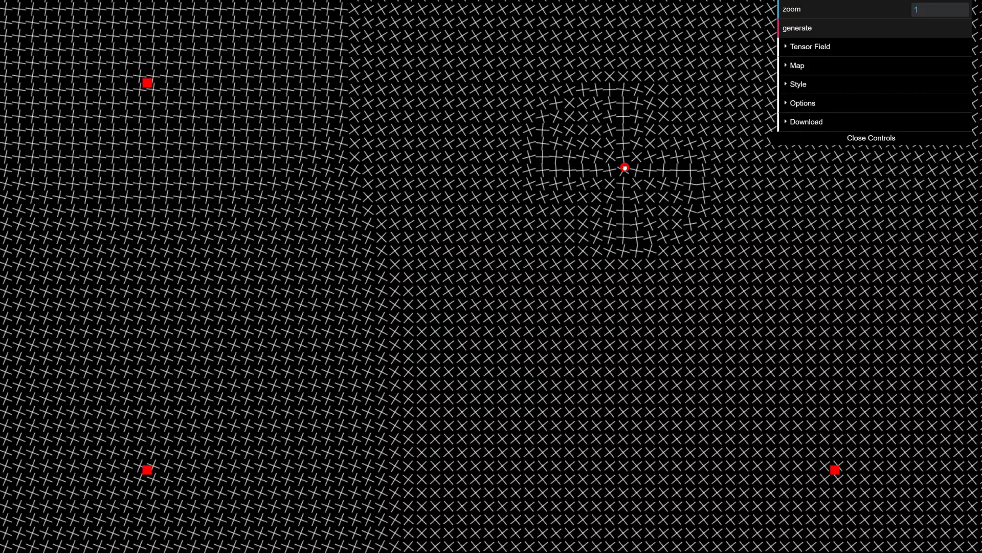
scroll(487, 291, down, 2)
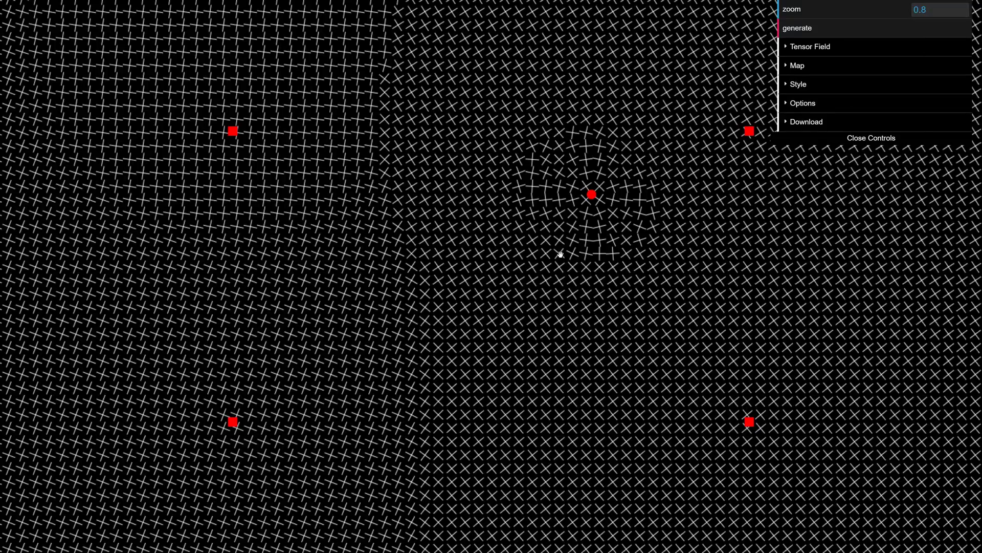
scroll(560, 248, up, 1)
scroll(561, 247, up, 2)
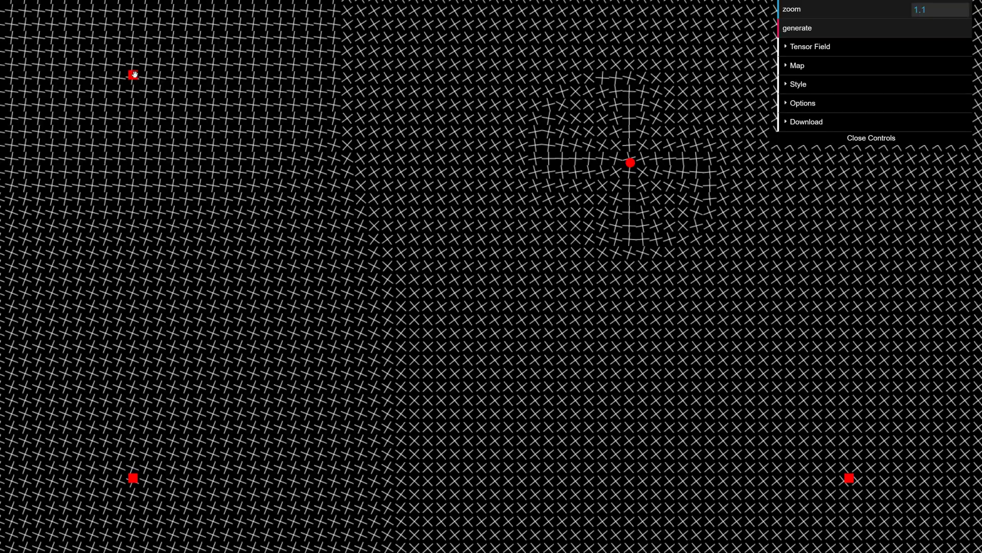
mouse_move(133, 74)
mouse_down()
mouse_move(435, 365)
mouse_move(323, 243)
mouse_up()
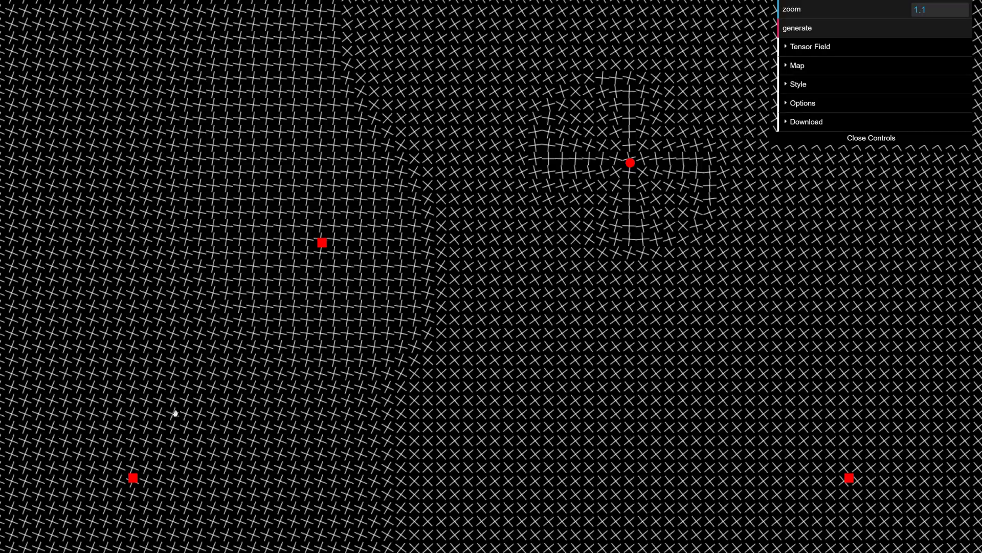
mouse_move(134, 478)
mouse_down()
mouse_move(578, 428)
mouse_move(305, 448)
mouse_up()
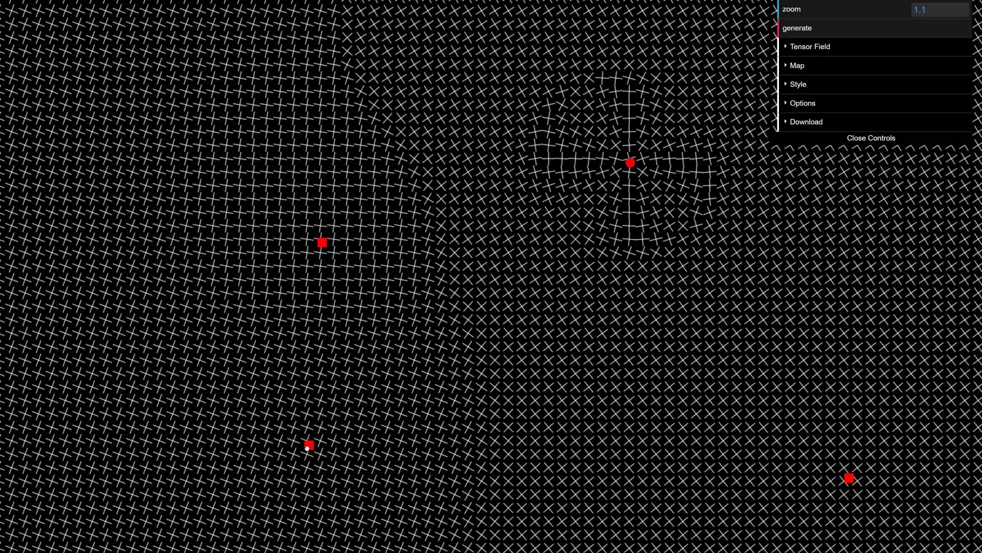
drag(850, 480, 817, 363)
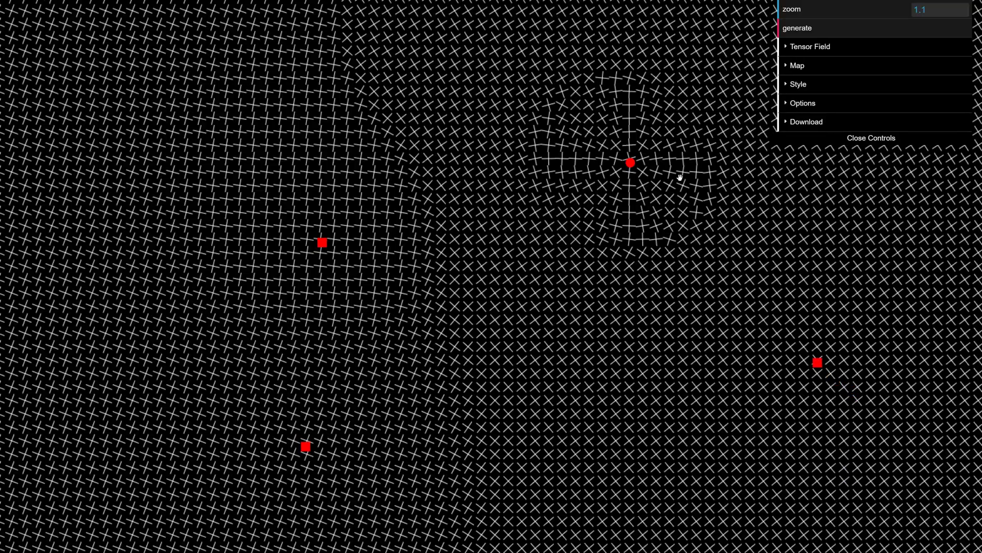
click(789, 46)
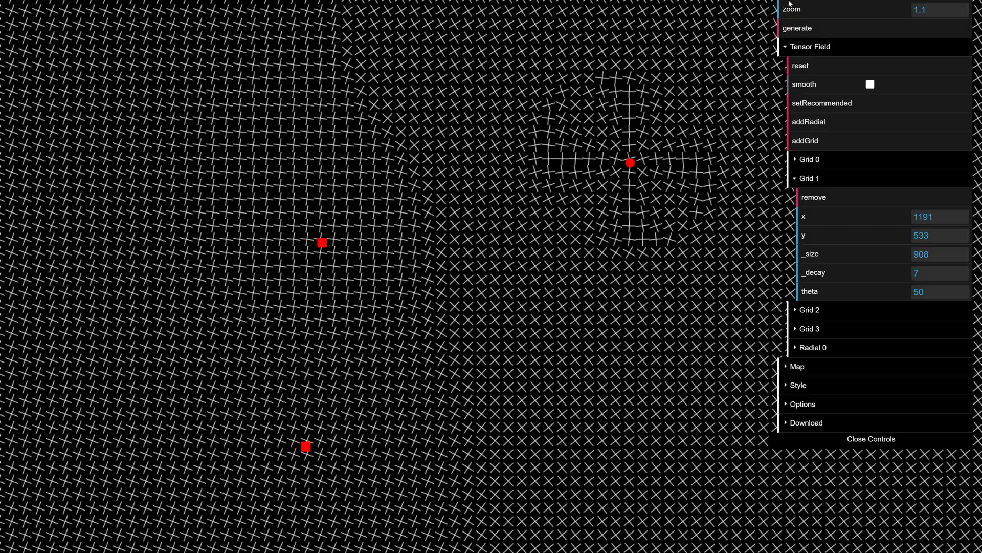
Generate the full city map from the tensor field
click(804, 23)
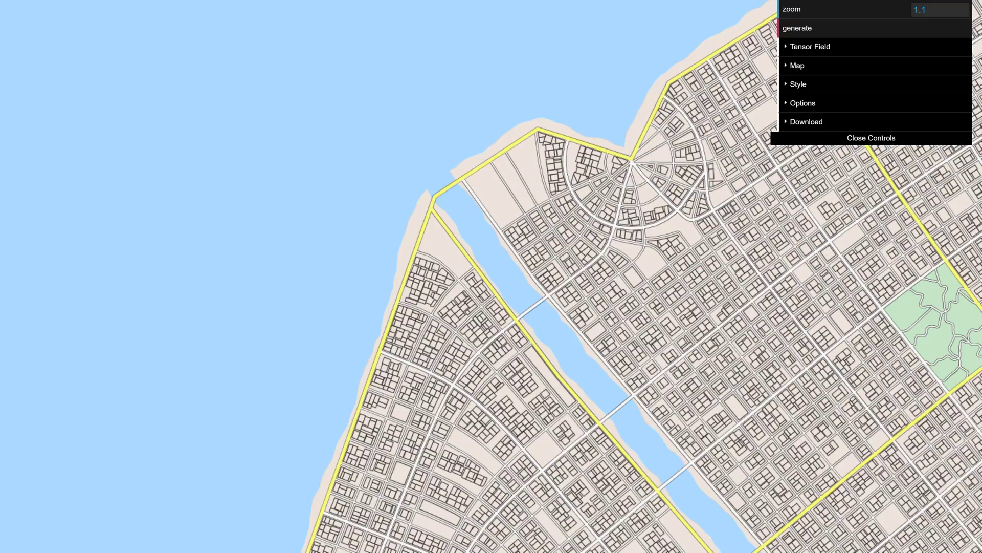
Regenerate the coastline and river several times under Map > Water until the layout looks right
click(797, 65)
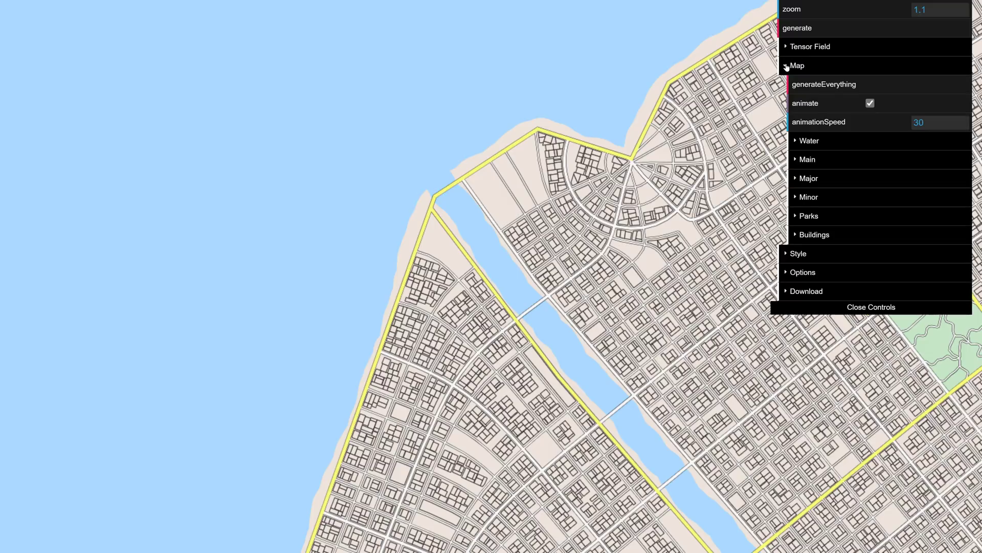
click(804, 141)
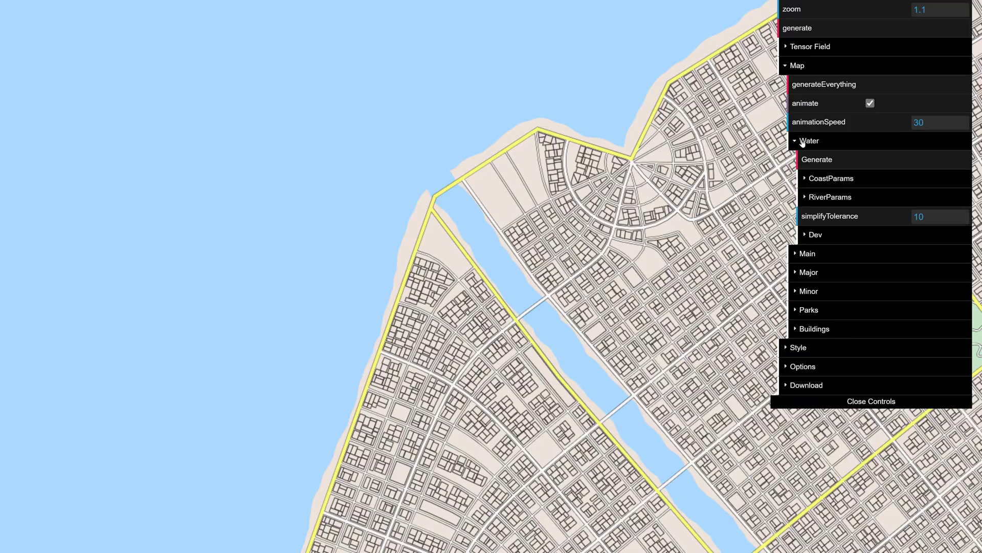
click(820, 161)
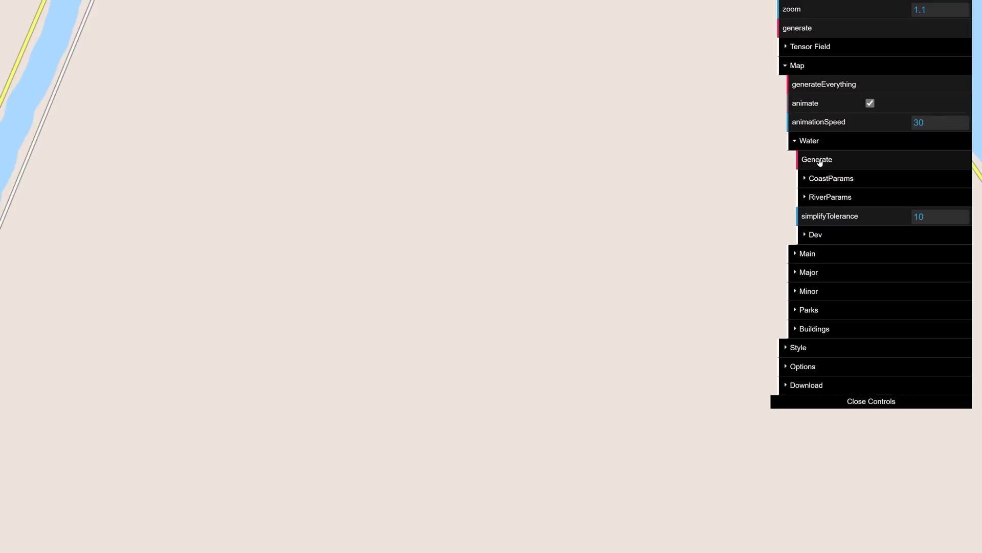
click(820, 162)
click(820, 161)
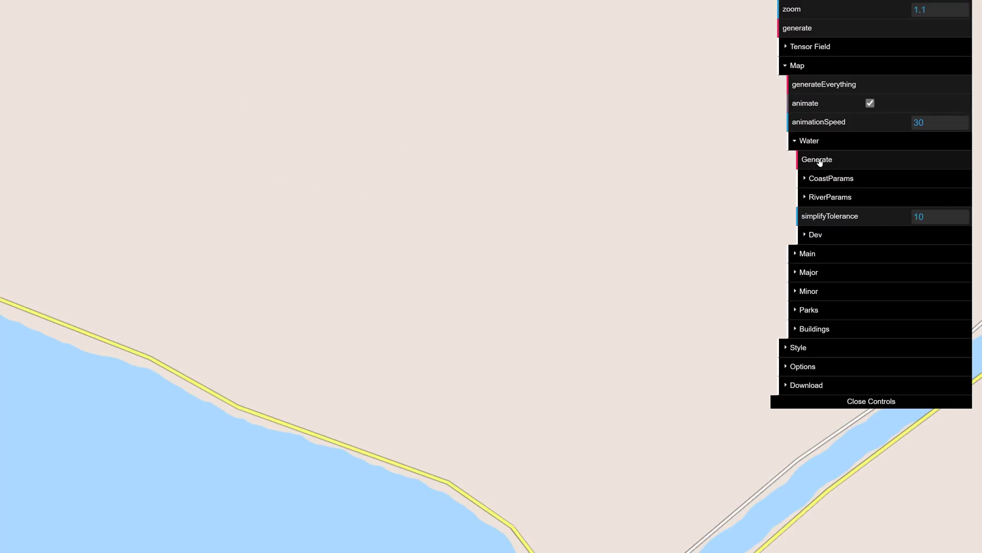
click(819, 161)
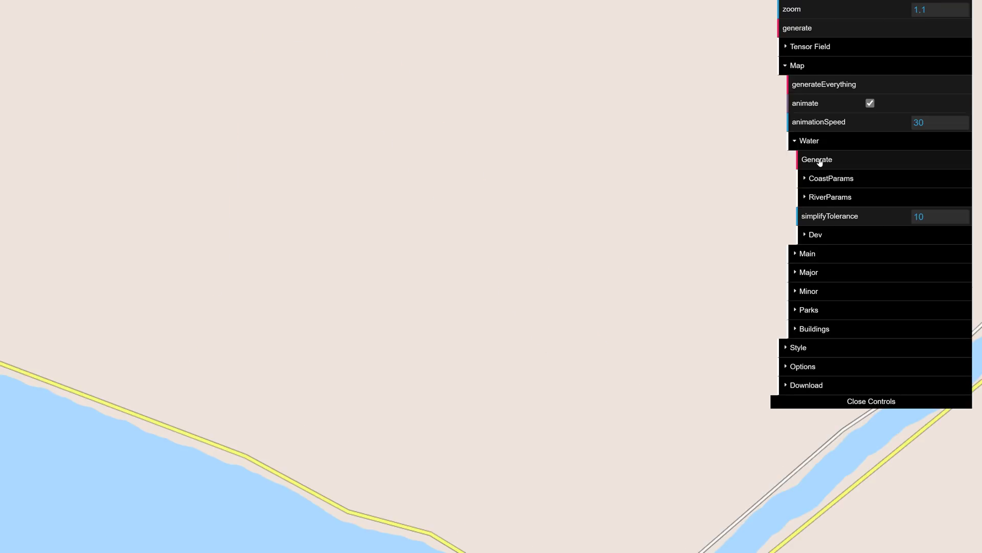
click(820, 162)
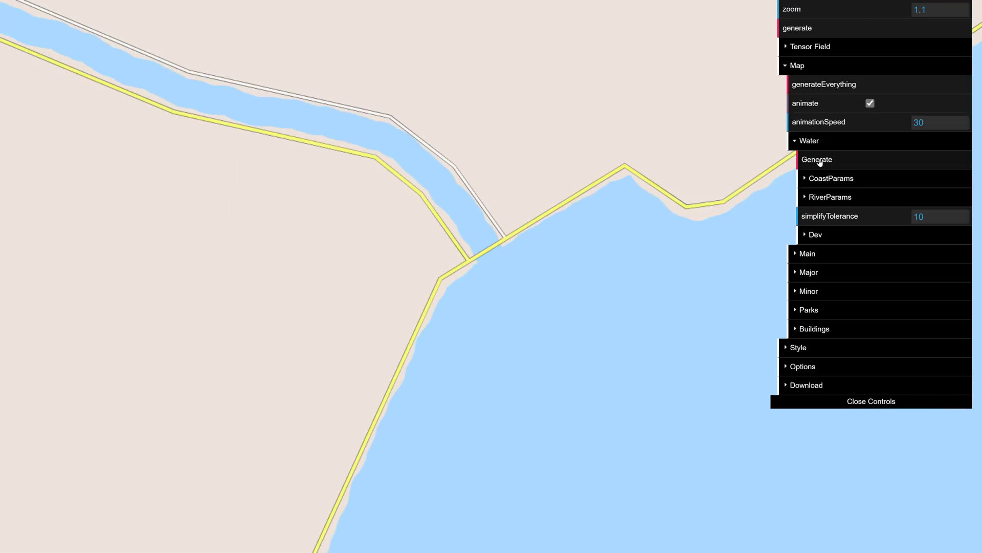
click(819, 161)
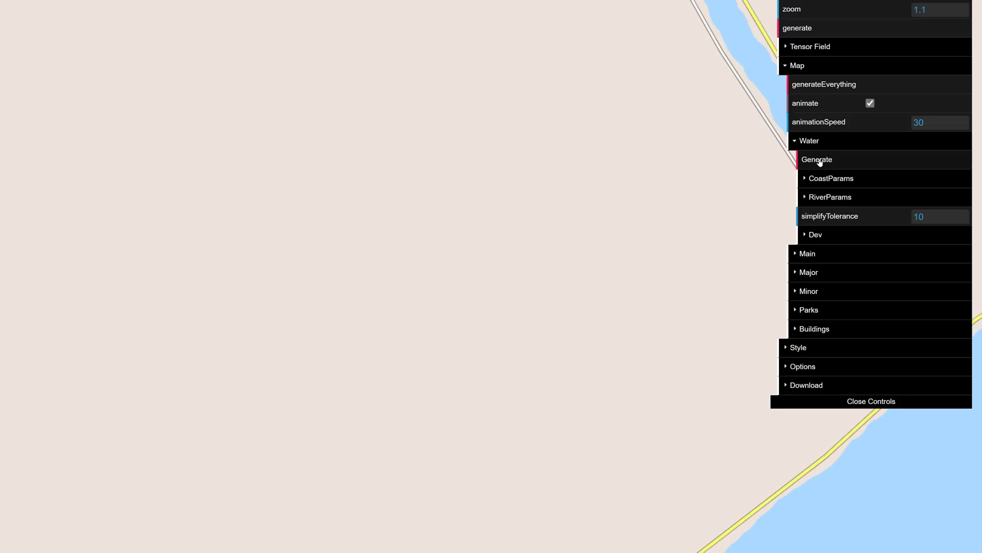
click(819, 161)
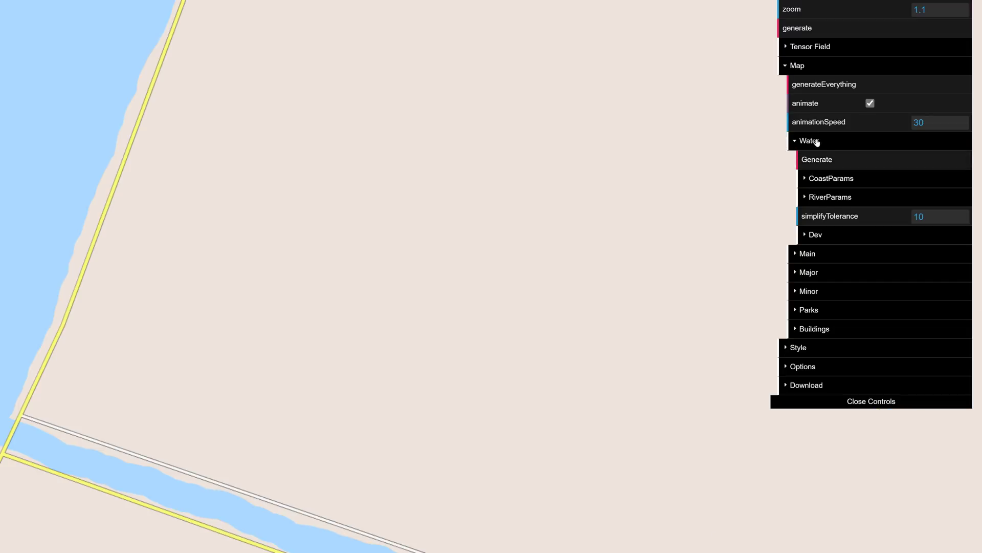
click(796, 141)
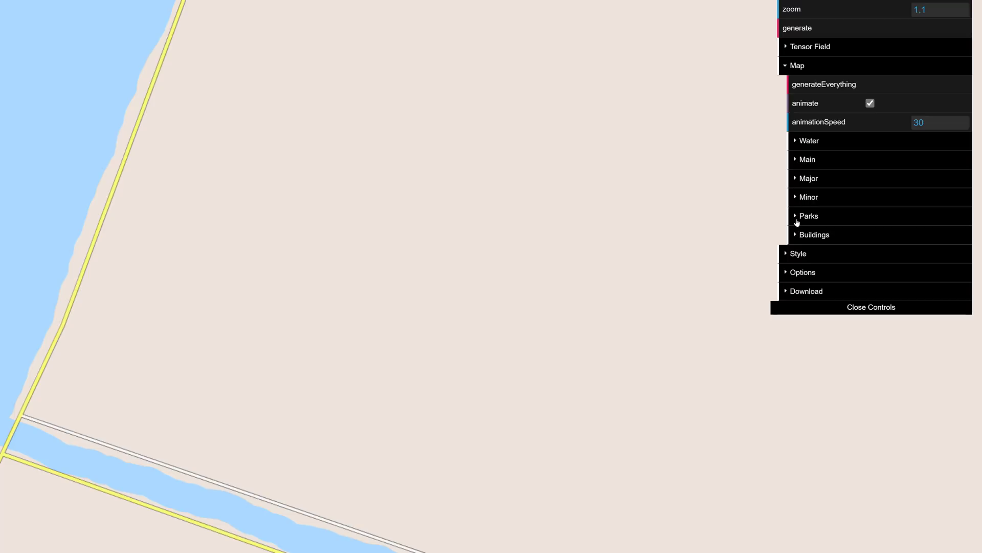
Expand the Parks options and generate a complete new city with two parks
click(797, 217)
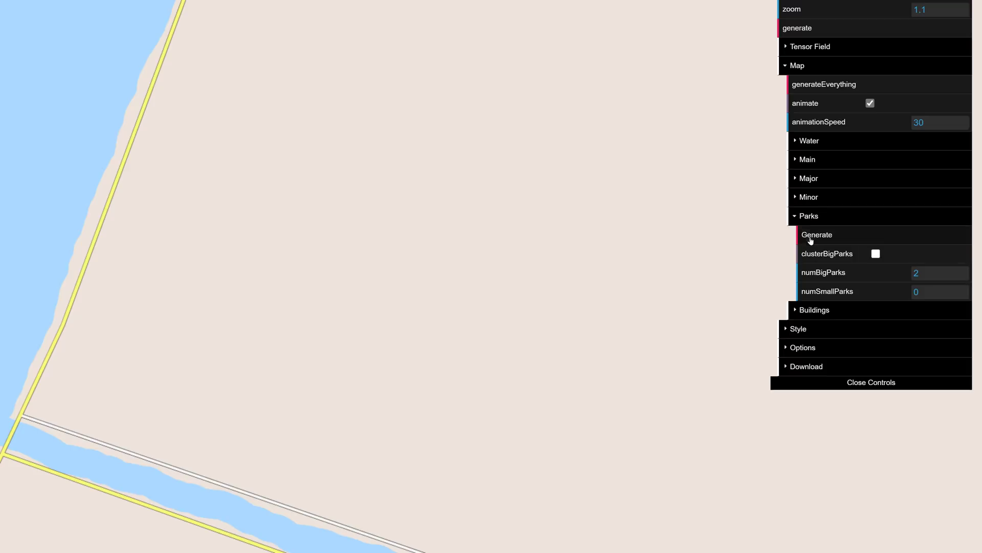
click(797, 178)
click(797, 28)
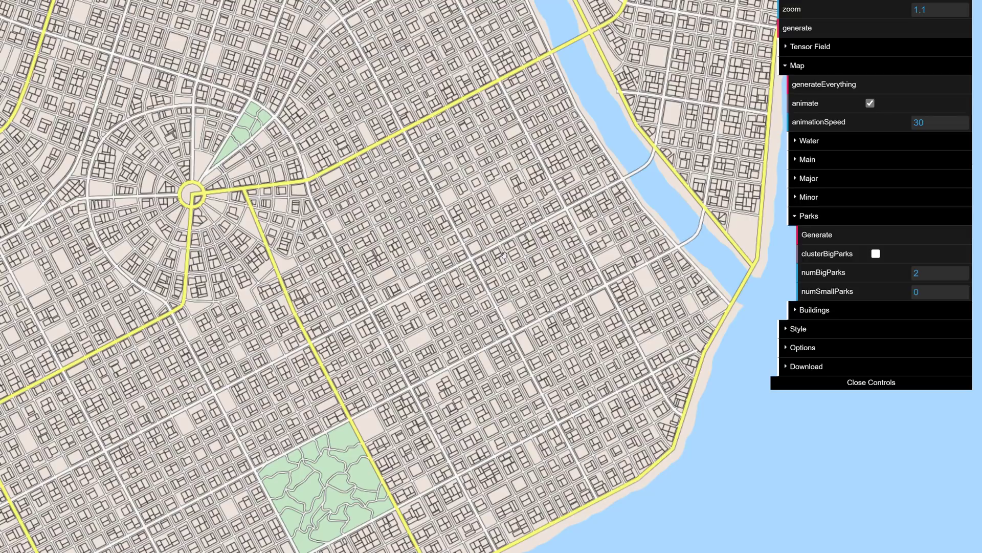
Try the Drawn2, Apple and Google colour schemes, settling on GoogleNoZoom with 3D building models
click(786, 330)
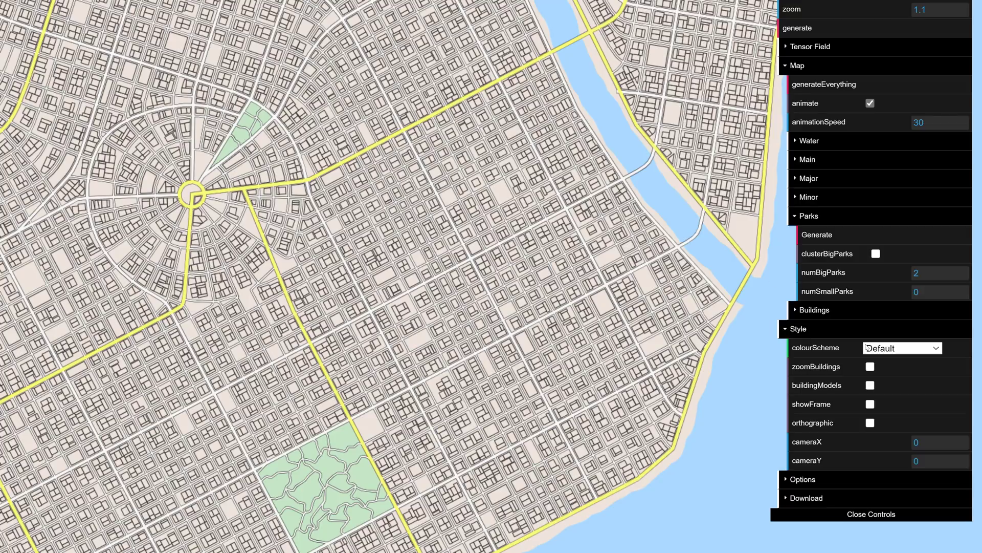
click(924, 348)
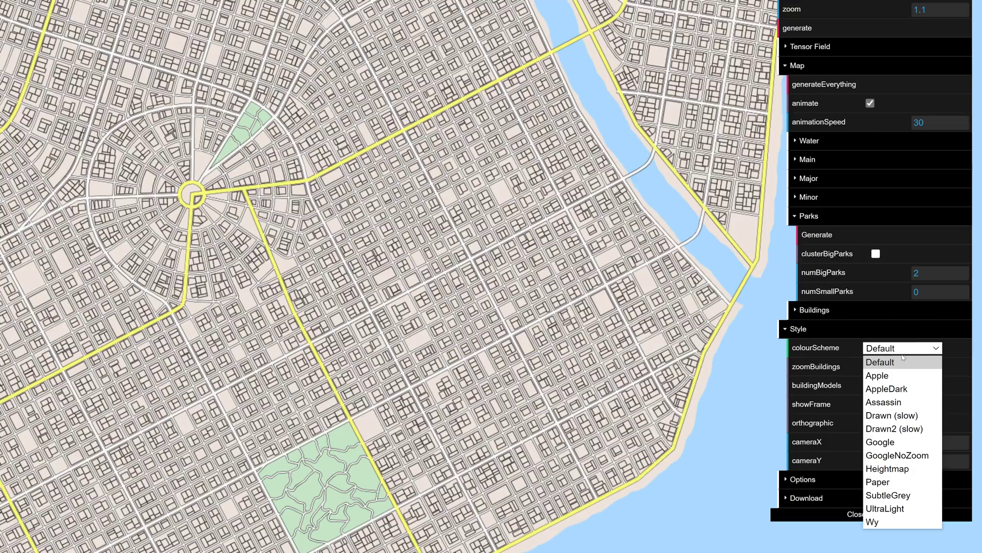
click(895, 428)
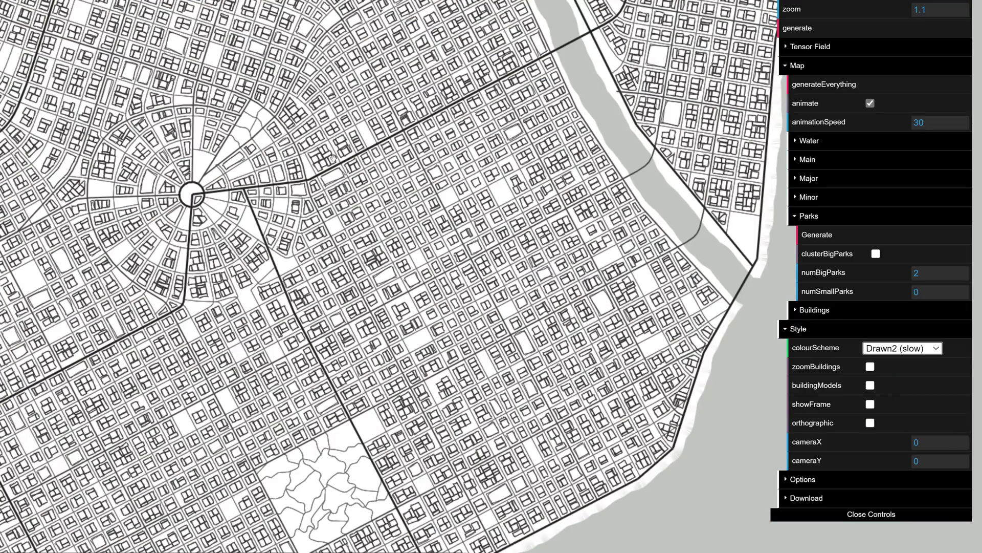
click(902, 348)
click(888, 370)
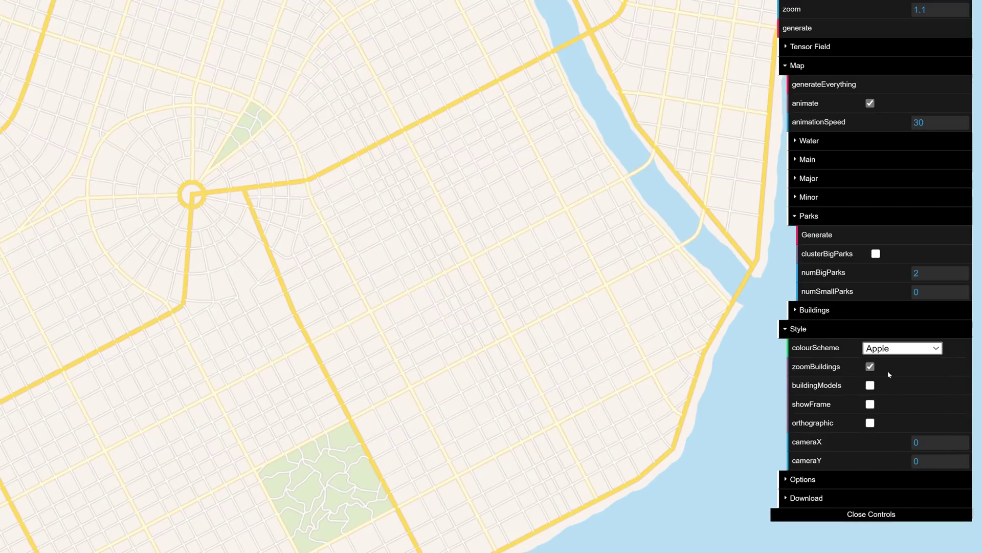
click(901, 347)
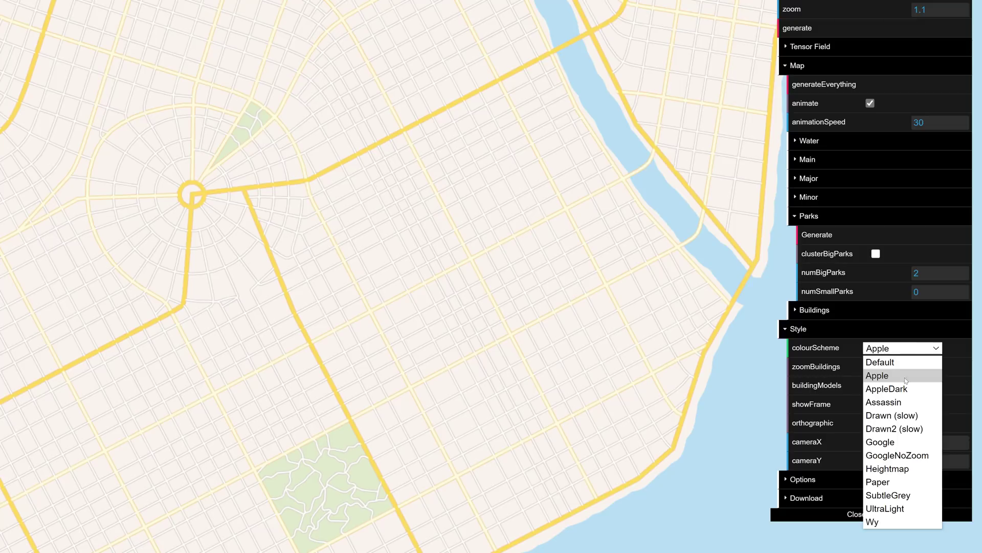
click(887, 442)
click(907, 347)
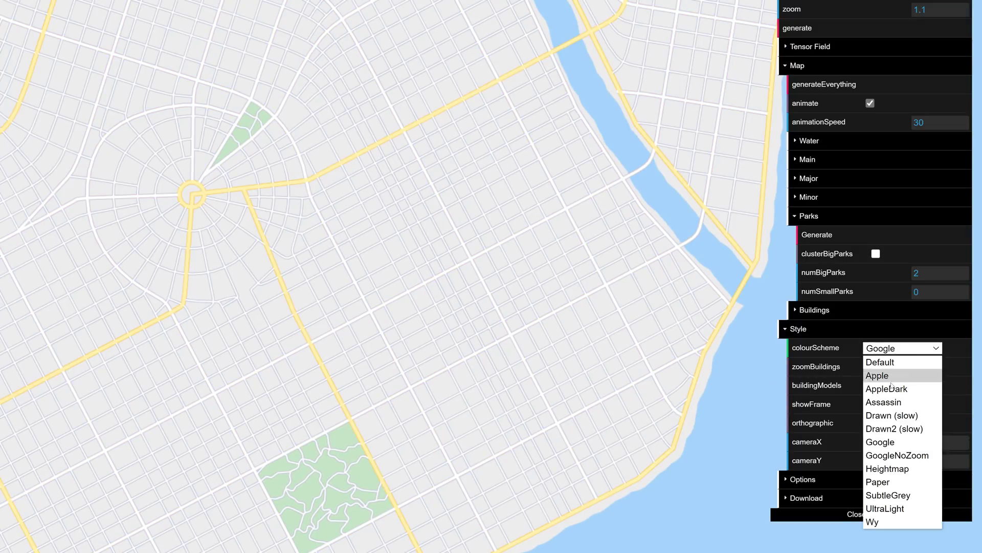
click(894, 455)
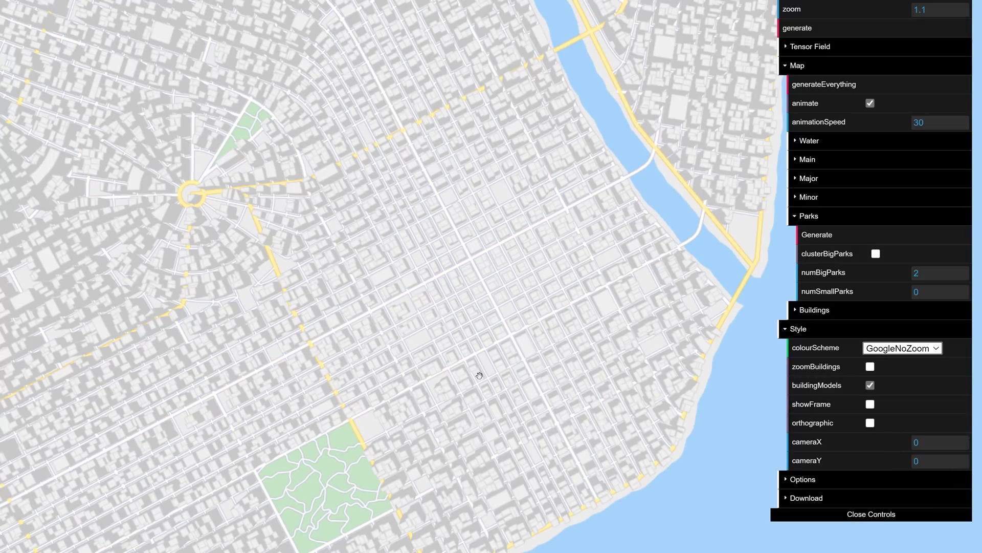
drag(499, 300, 485, 297)
scroll(498, 301, up, 1)
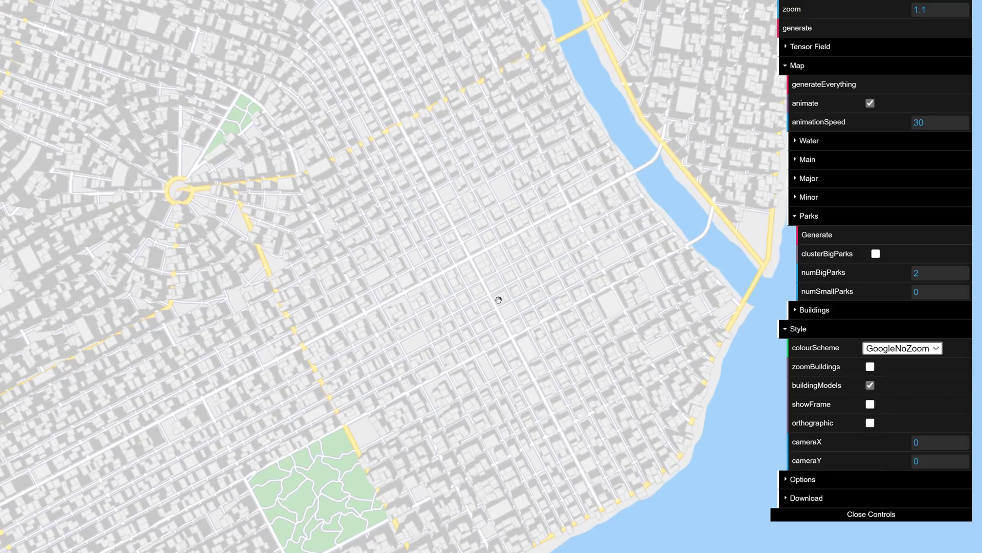
drag(485, 296, 498, 299)
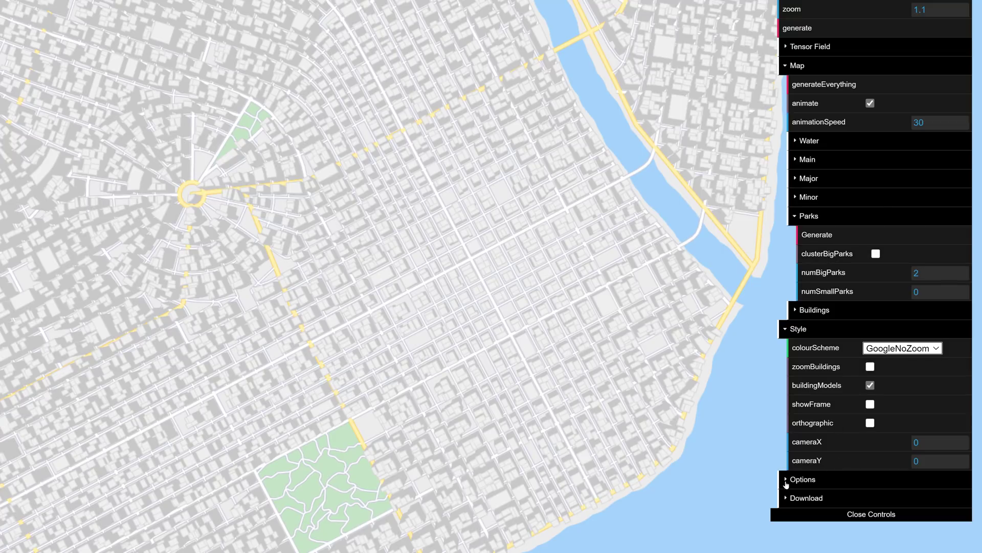
Show the Download options and preview the map in Paper and UltraLight schemes
click(791, 497)
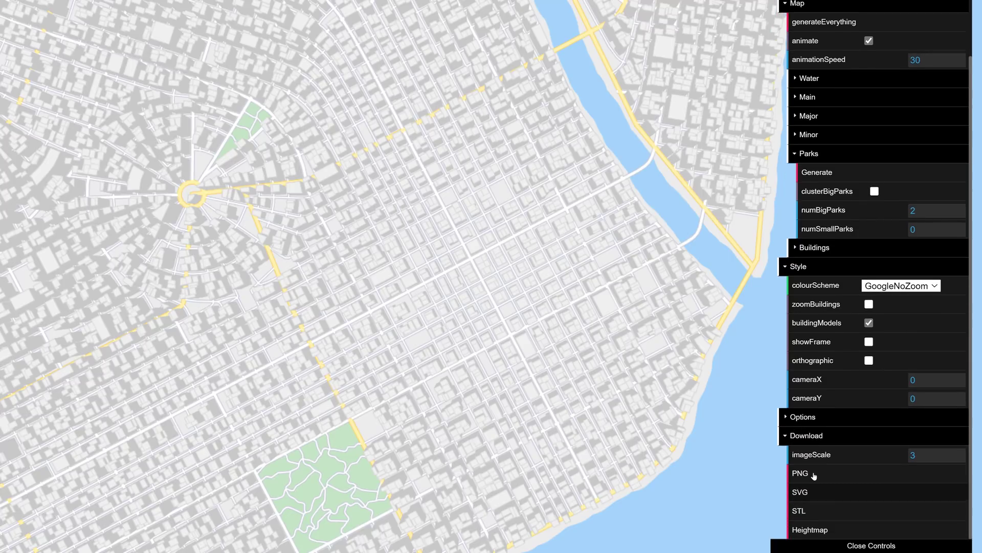
click(935, 287)
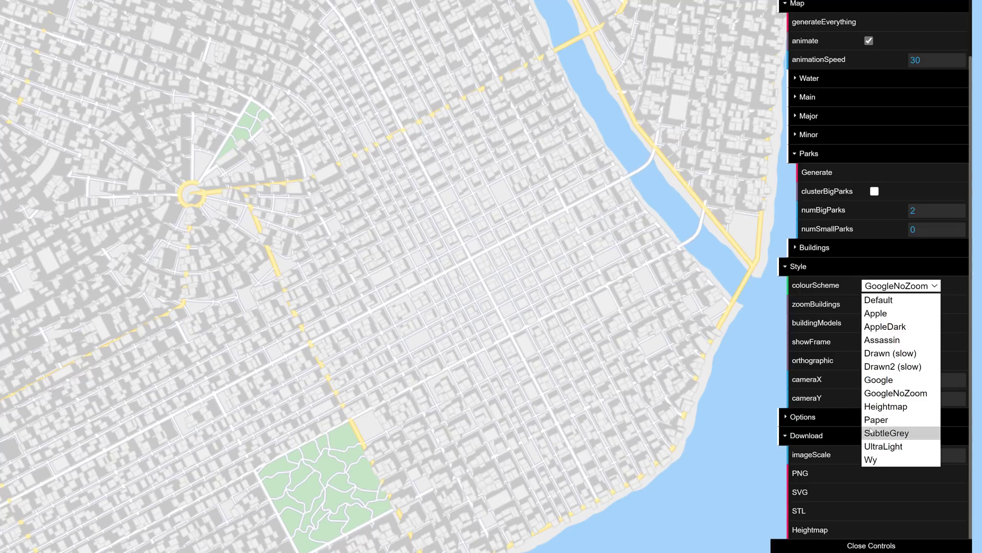
click(887, 420)
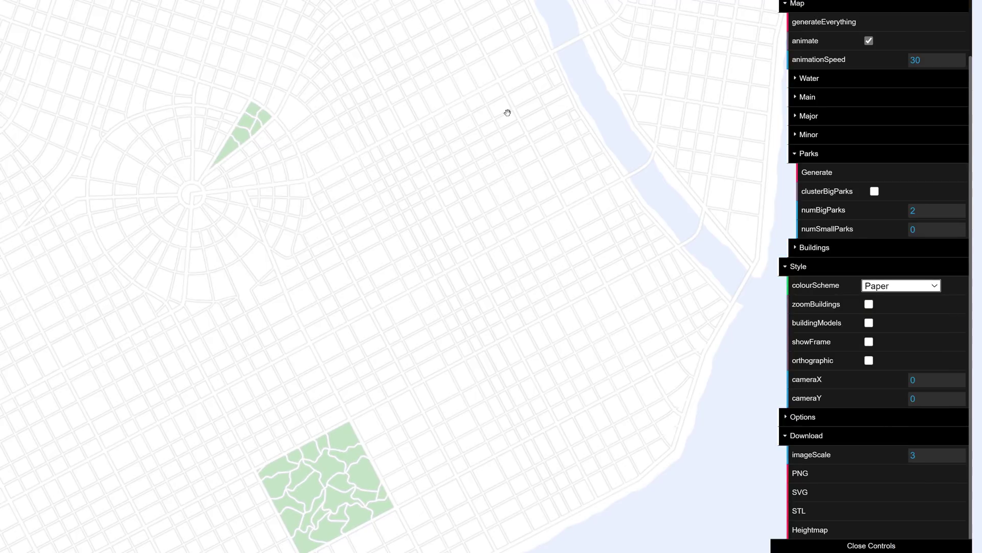
click(907, 289)
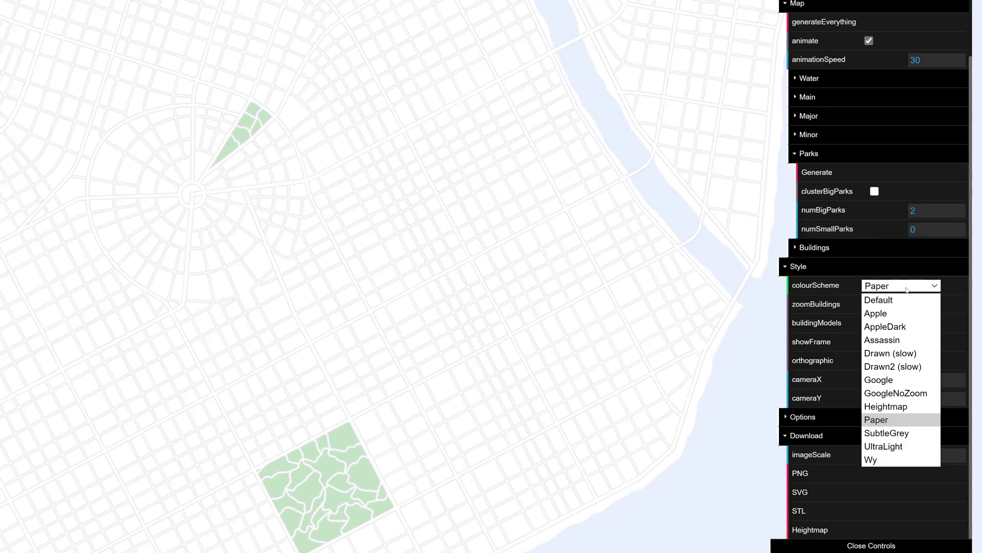
click(884, 446)
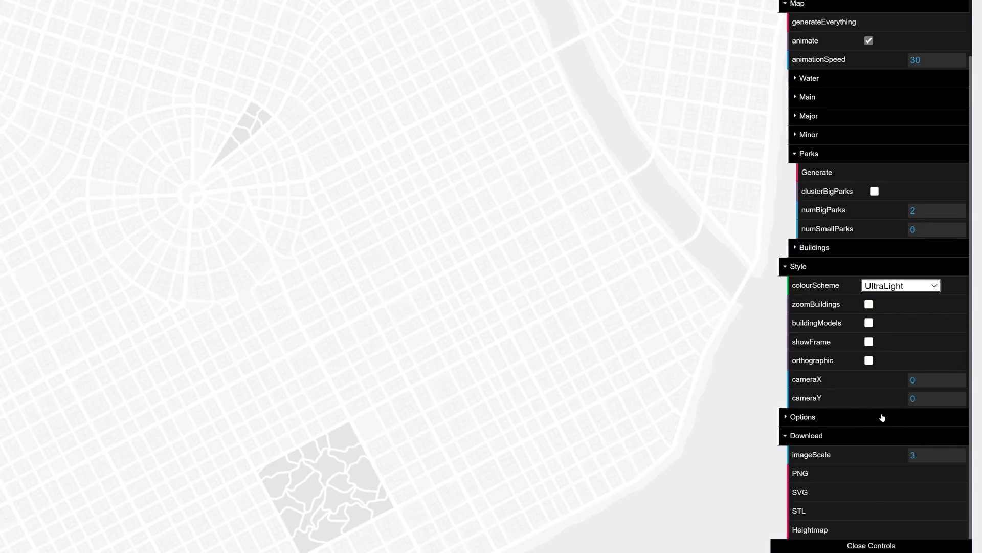
Preview the Heightmap scheme, then return the map to GoogleNoZoom colours
click(903, 285)
key(Escape)
key(Down)
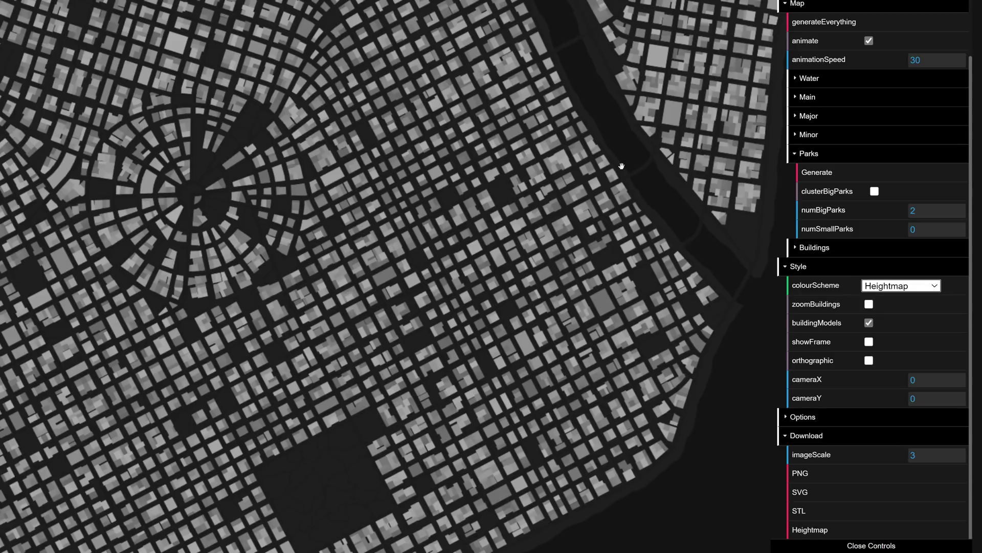
click(902, 286)
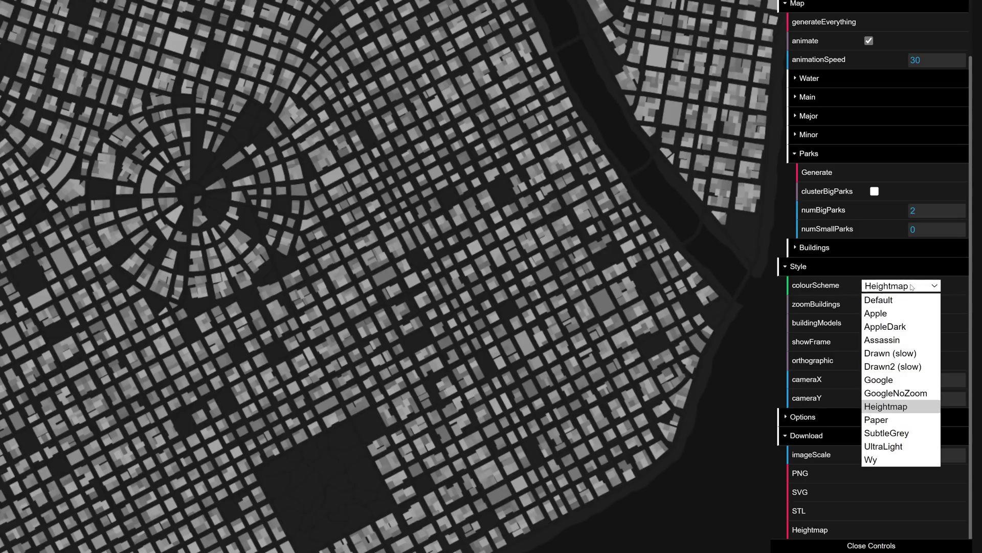
click(894, 394)
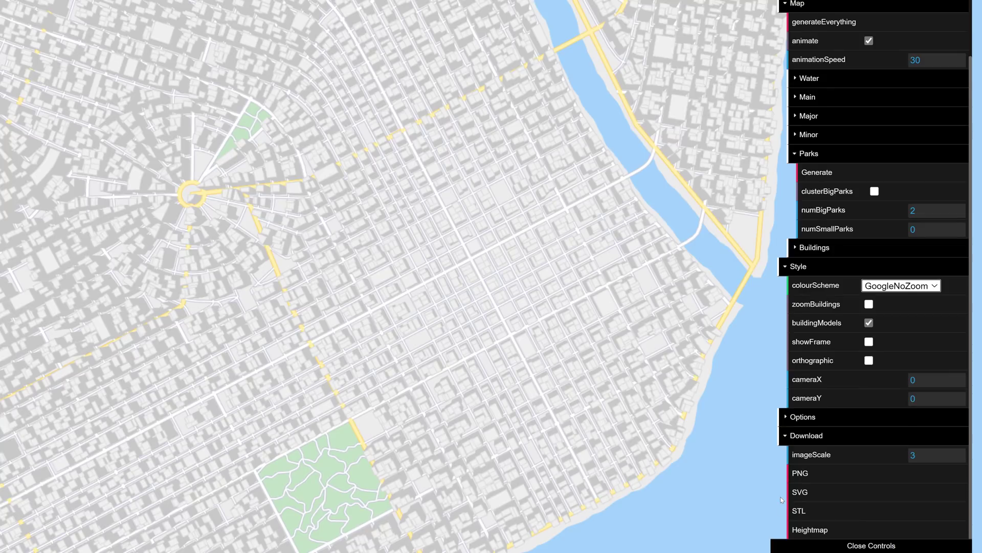
Download the city as an STL model zip and bring up the download's options
click(803, 513)
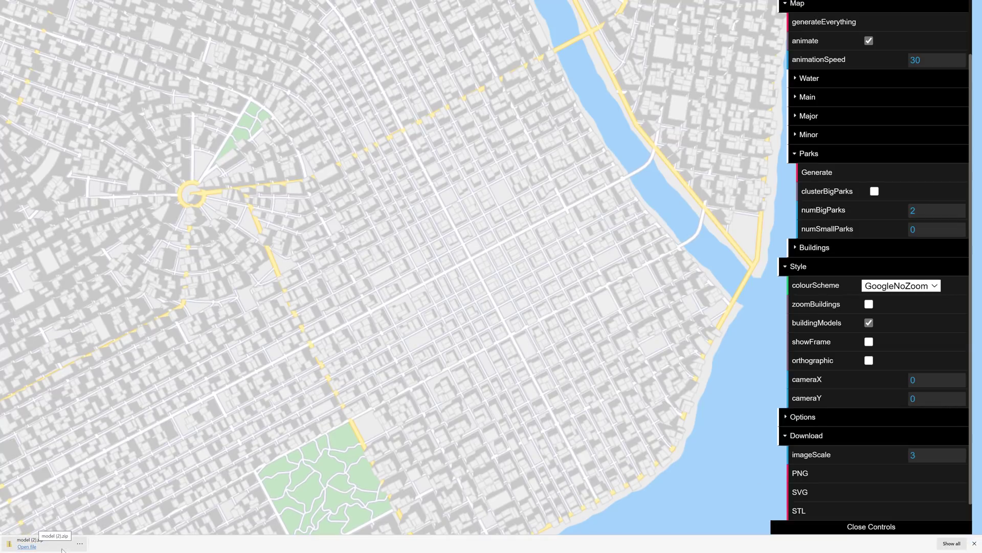
click(78, 543)
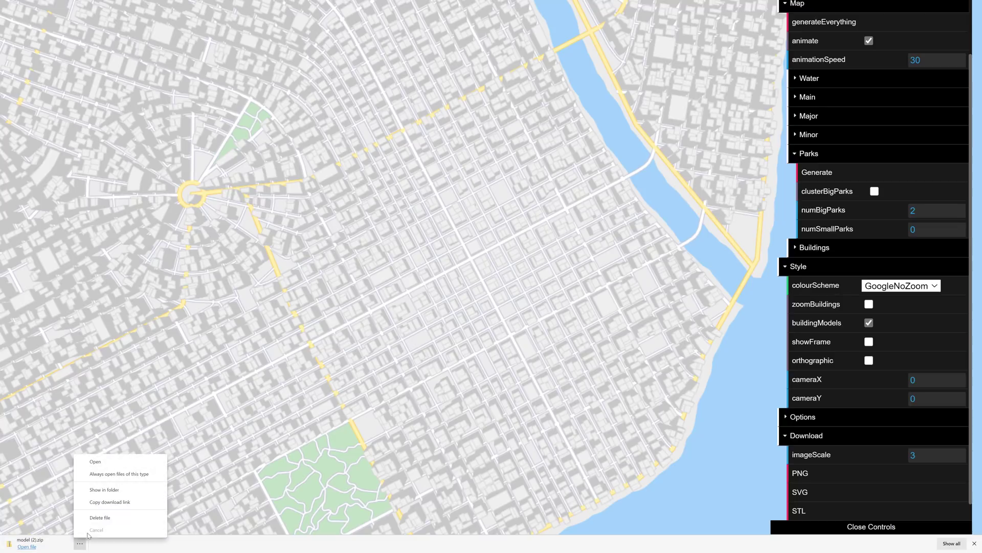
Reveal the zip in Downloads and extract it with 7-Zip into a 'model (2)' folder
click(105, 490)
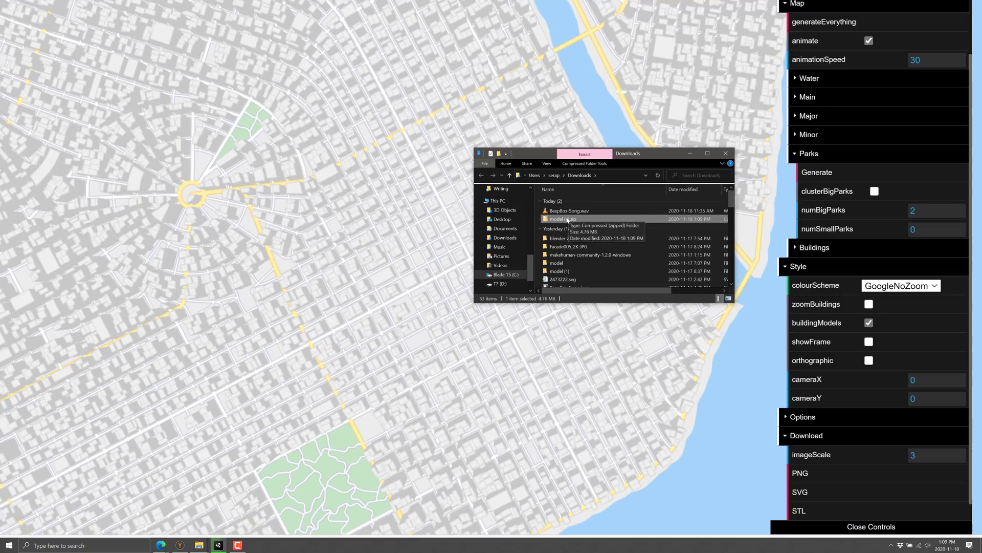
right_click(568, 218)
mouse_move(607, 260)
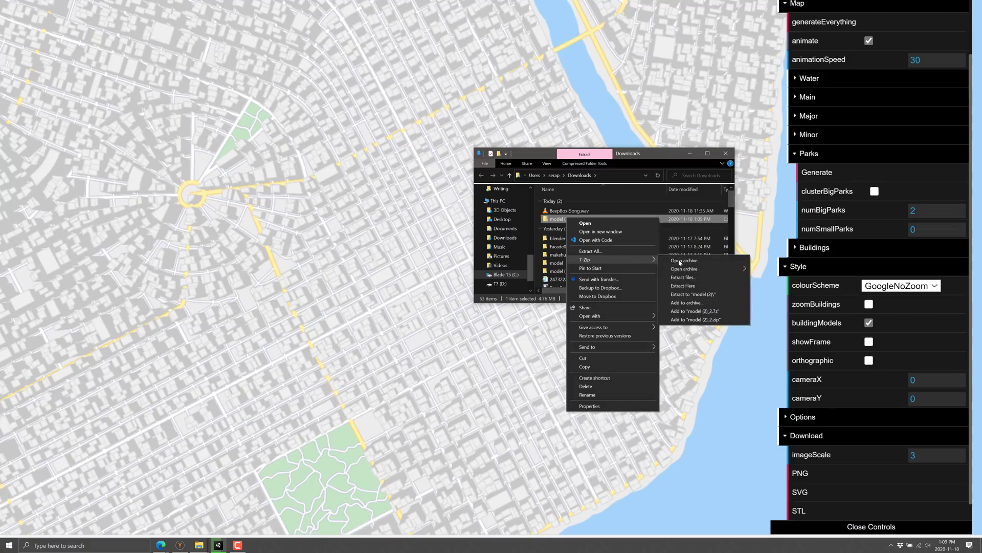
click(701, 290)
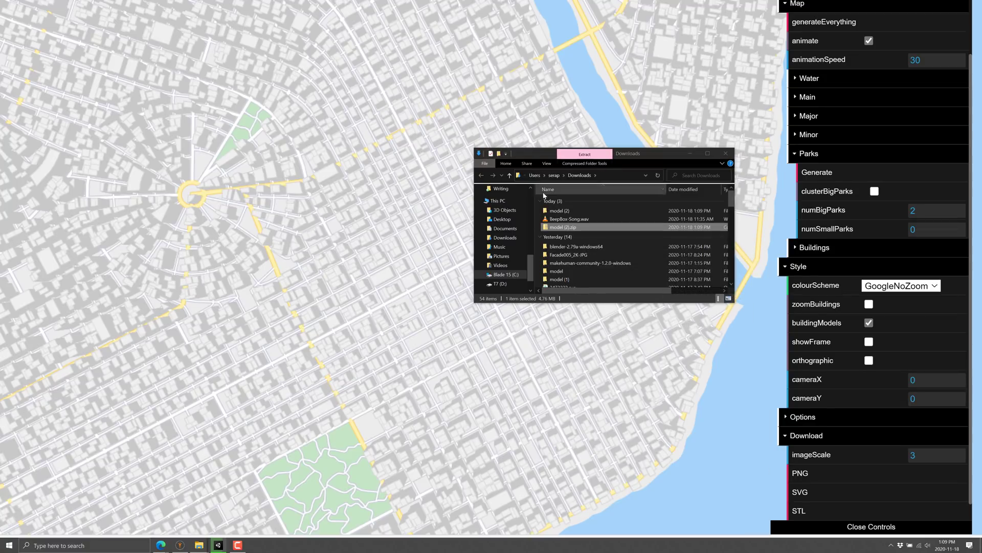
click(568, 212)
double_click(569, 212)
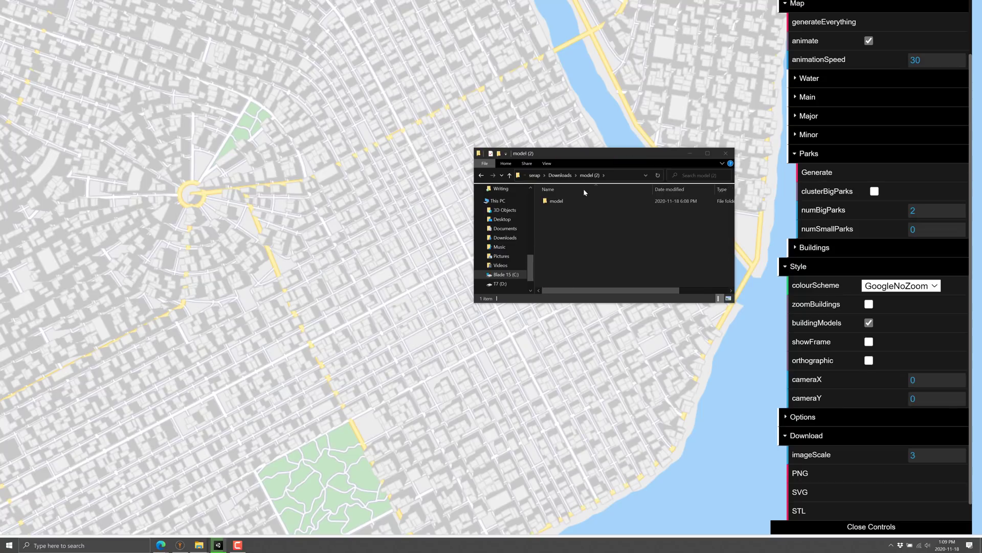
Rename the inner 'model' folder to model2 and open it to list the STL files
double_click(568, 202)
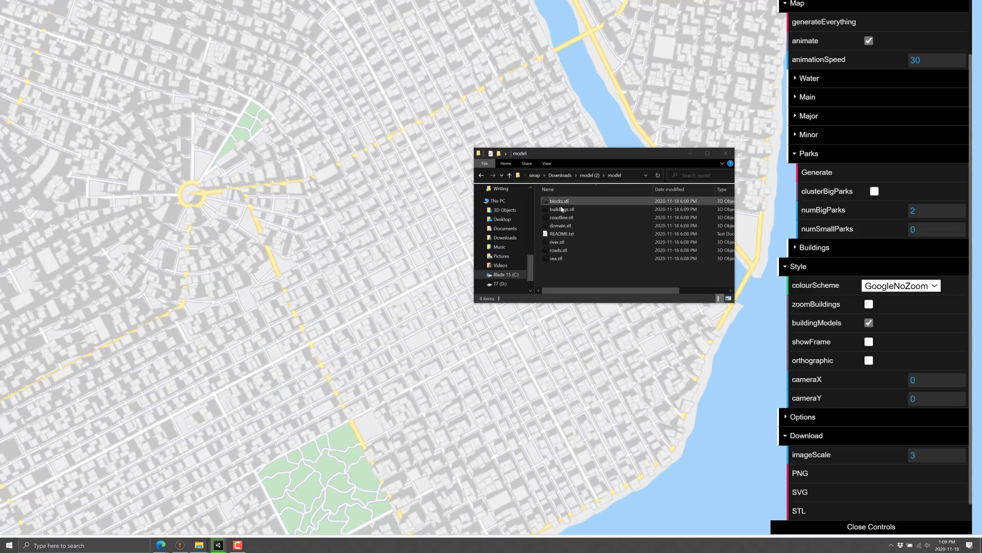
key(BackSpace)
key(F2)
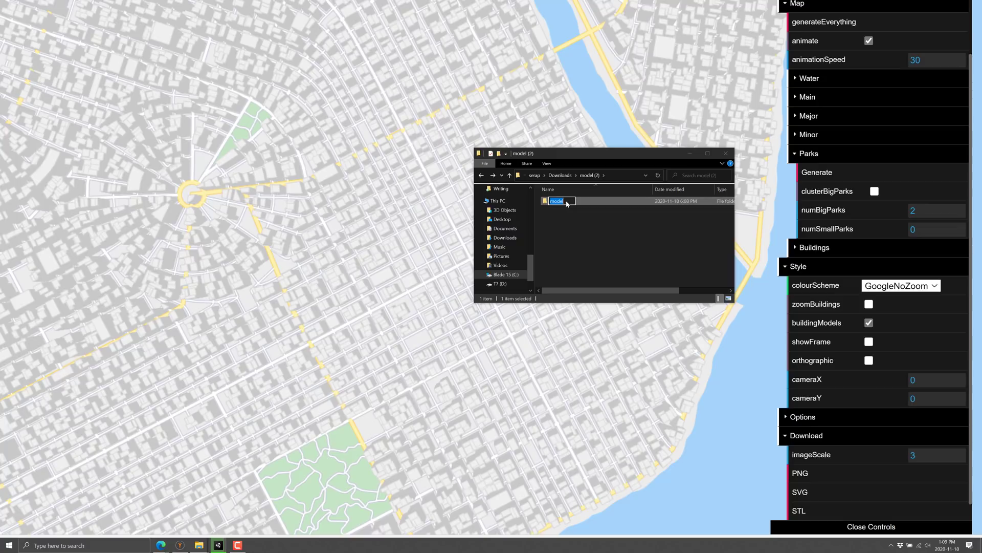
text(model2)
key(Return)
double_click(559, 201)
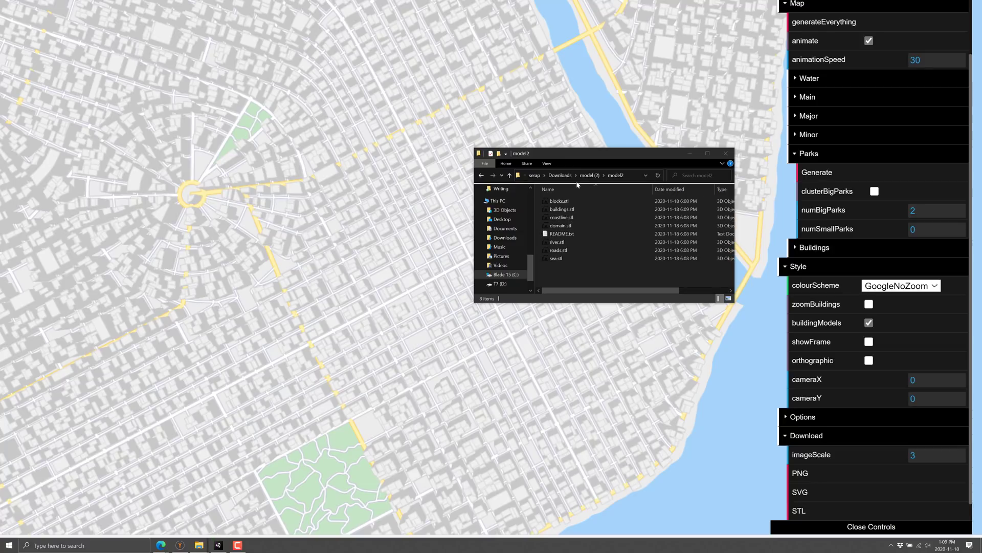
Go up to Downloads and run blender.exe from the blender-2.91.0 windows64 folder
click(560, 175)
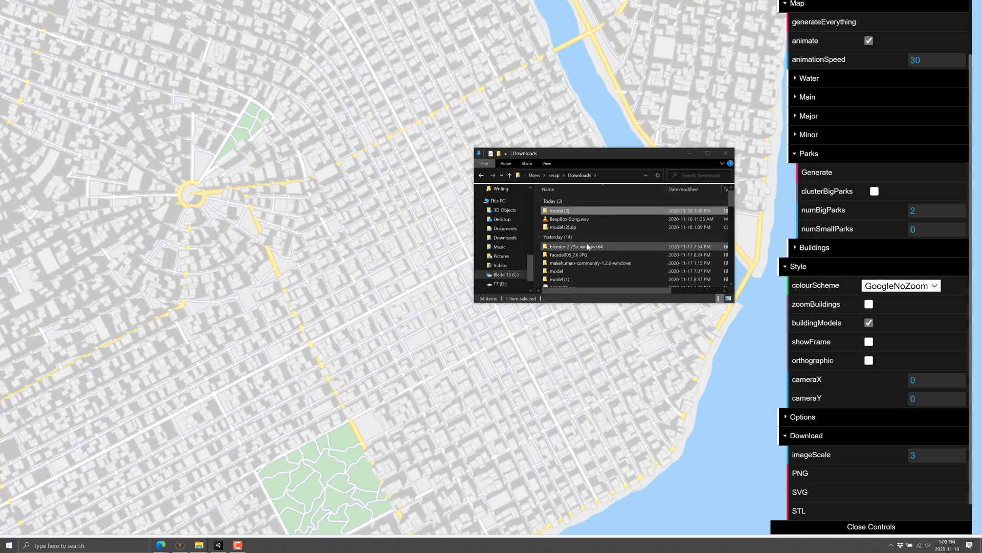
scroll(597, 246, down, 1)
scroll(598, 251, down, 1)
scroll(597, 251, down, 1)
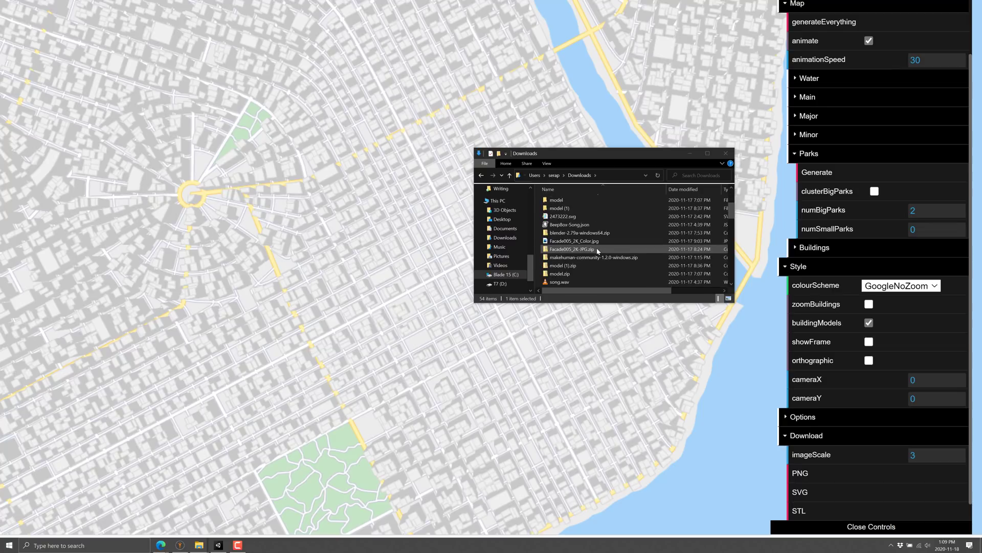
scroll(607, 268, down, 1)
double_click(609, 275)
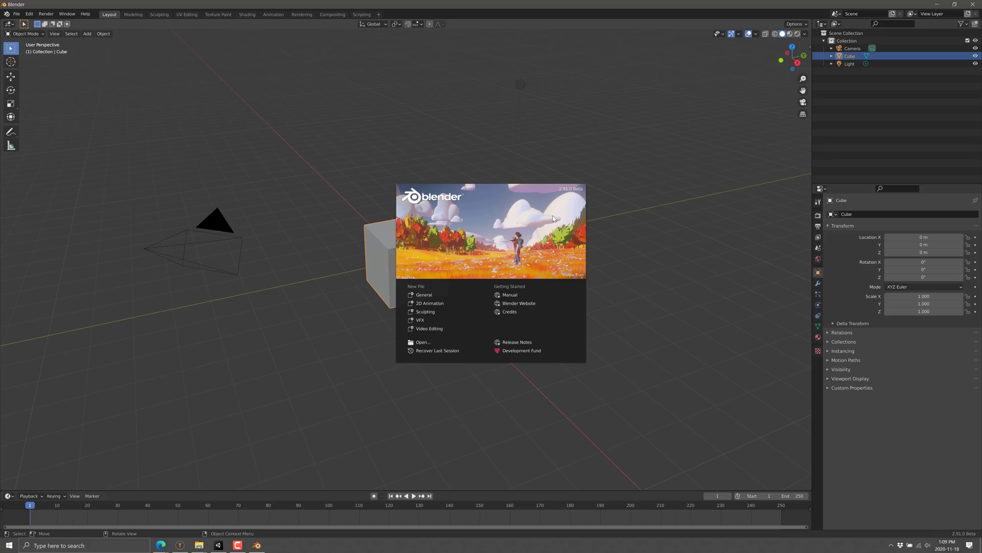
Dismiss the splash, delete the default cube, and bring up the File menu for importing
click(549, 189)
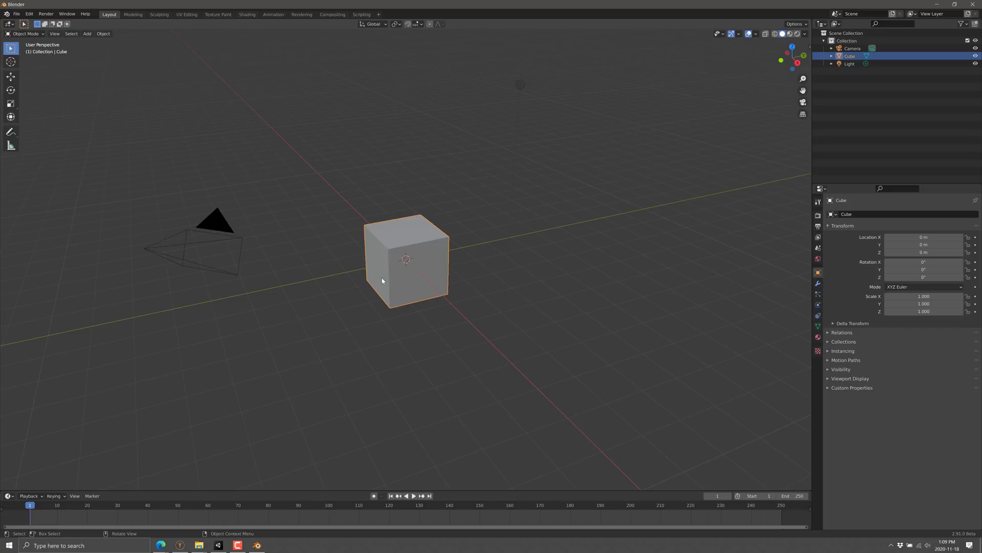
key(x)
click(361, 272)
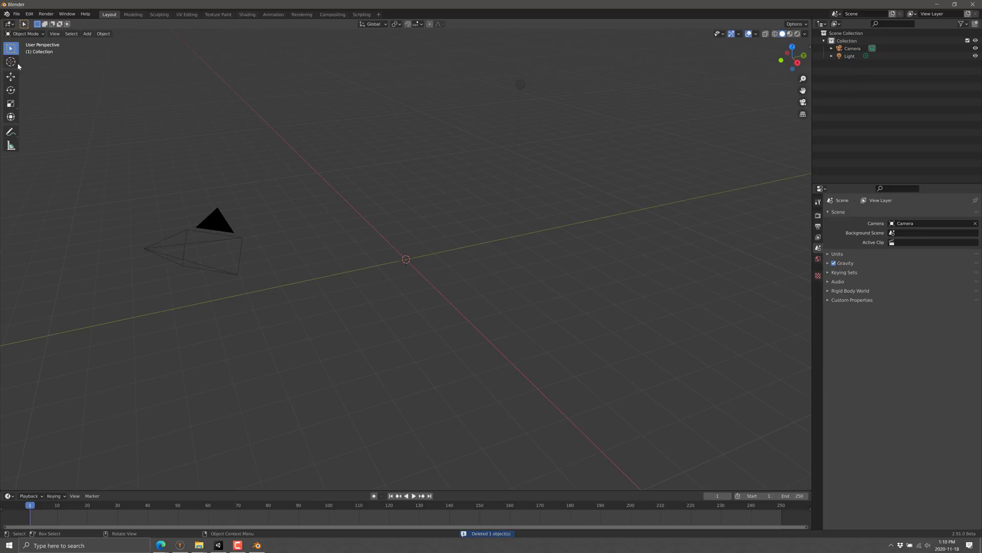
click(17, 15)
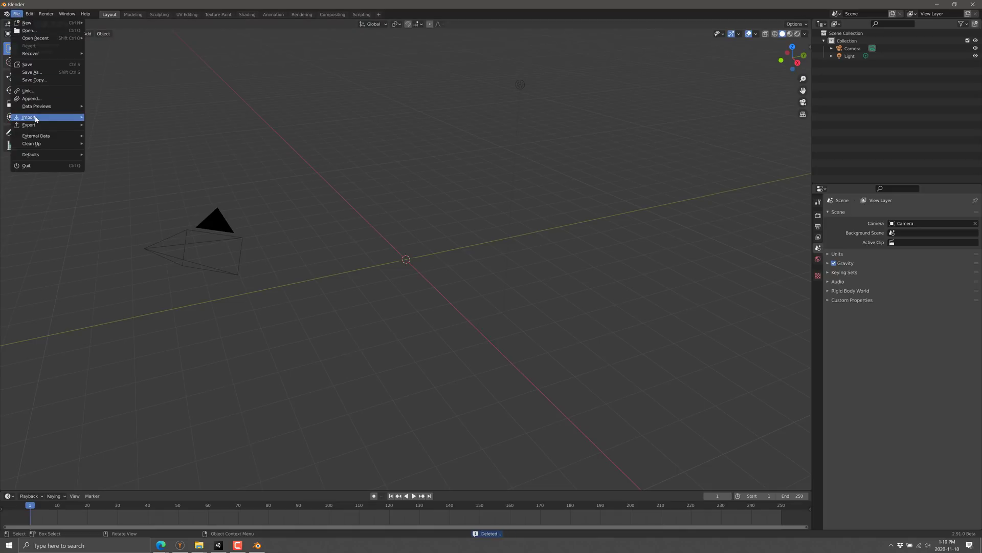
mouse_move(32, 117)
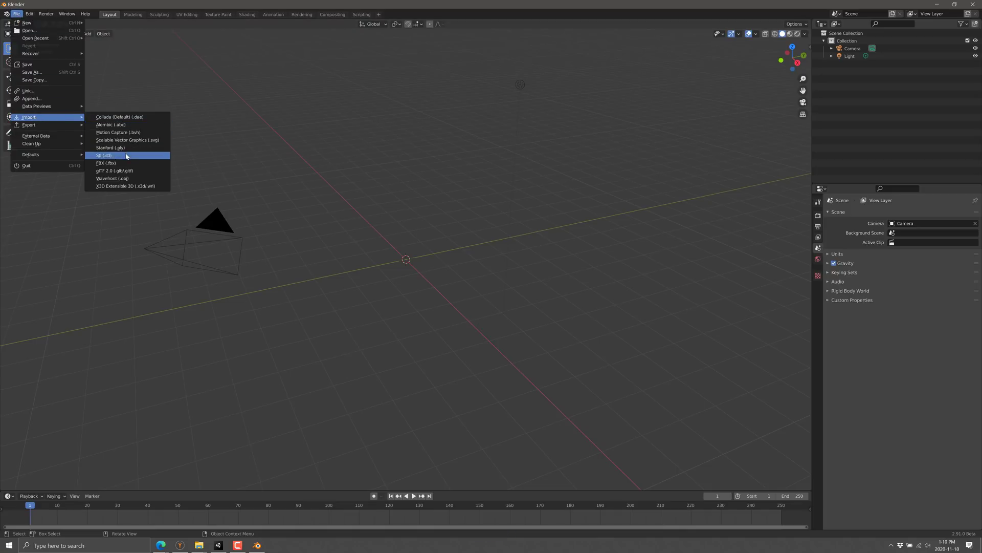
Import domain.stl from the exported city folder in Downloads as a flat Domain plane
click(108, 155)
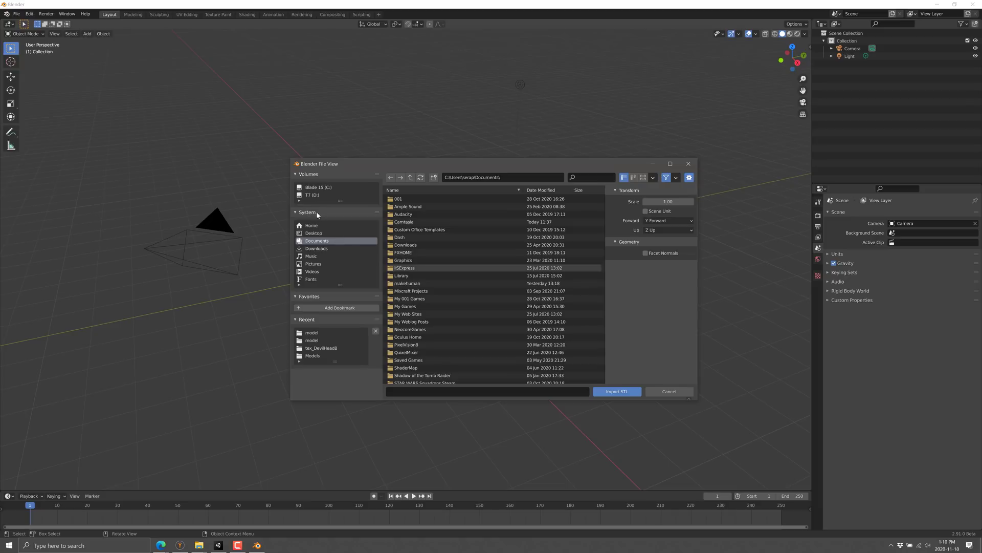
click(316, 248)
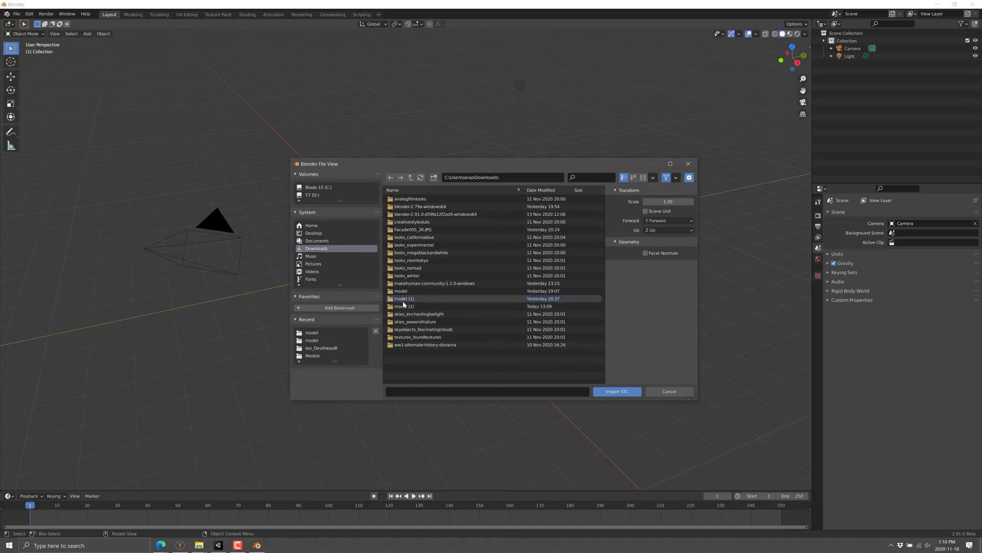
double_click(404, 306)
key(BackSpace)
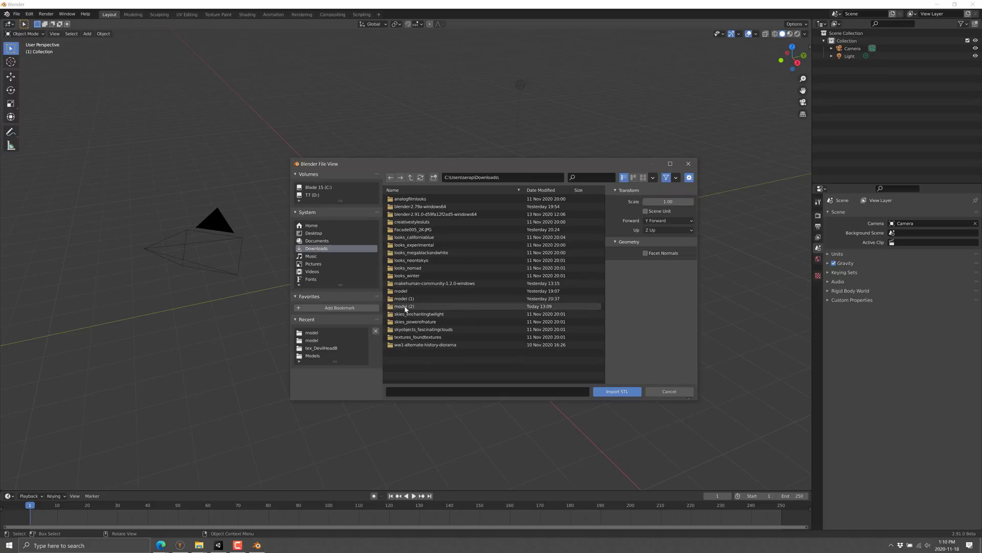
double_click(404, 306)
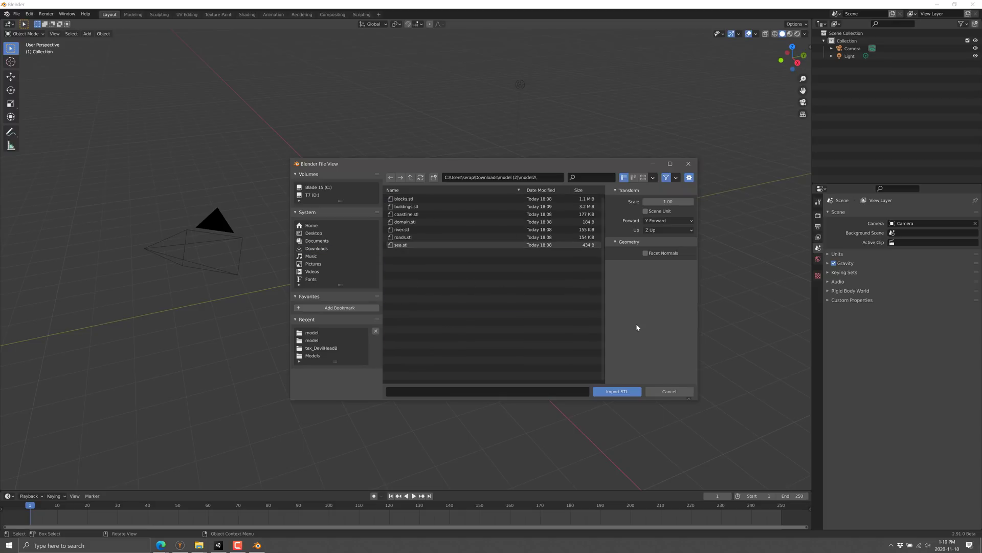
double_click(413, 221)
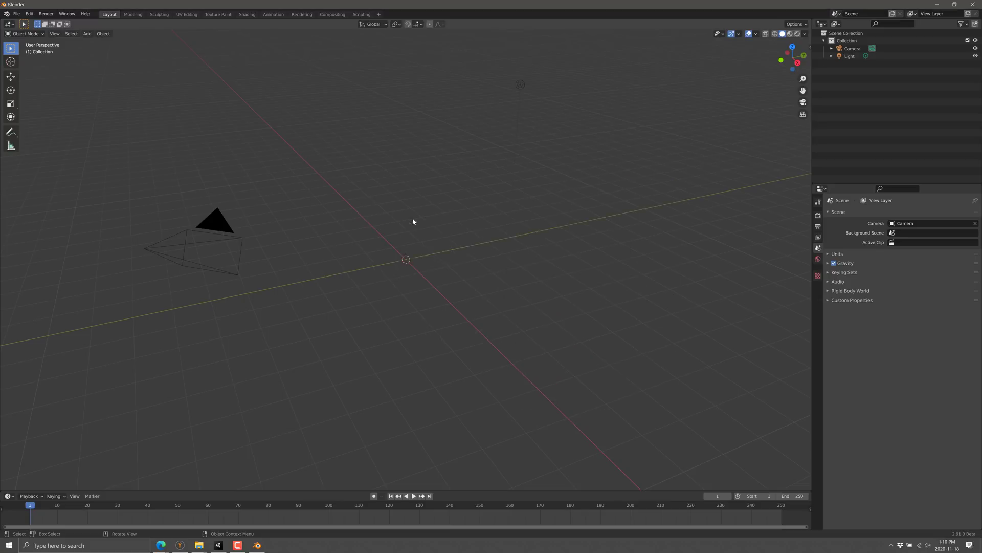
scroll(622, 309, down, 1)
scroll(622, 309, down, 2)
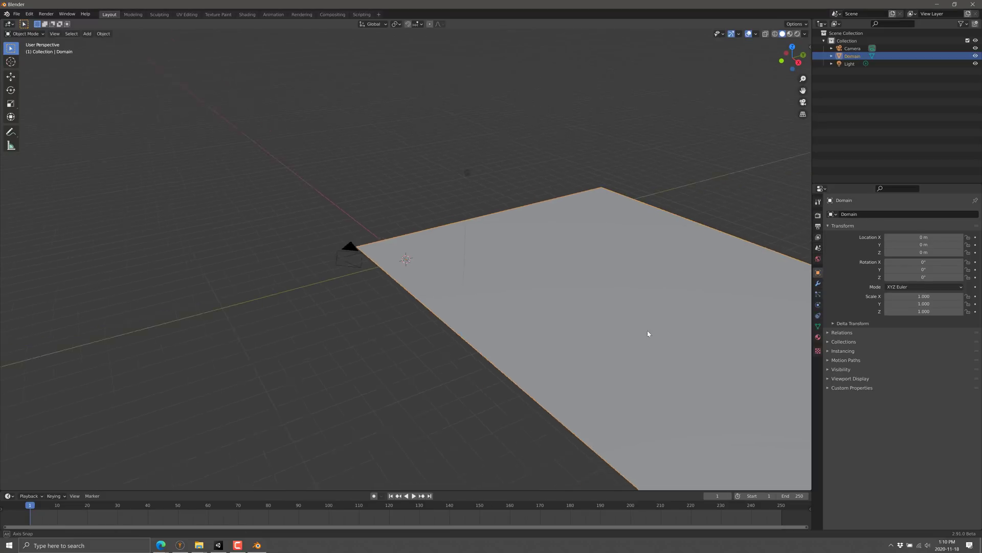
Extrude the Domain plane's faces 1 m up along Z into a slab and return to Object Mode
mouse_move(646, 322)
middle_down()
mouse_move(677, 329)
mouse_move(428, 317)
middle_up()
scroll(428, 318, down, 2)
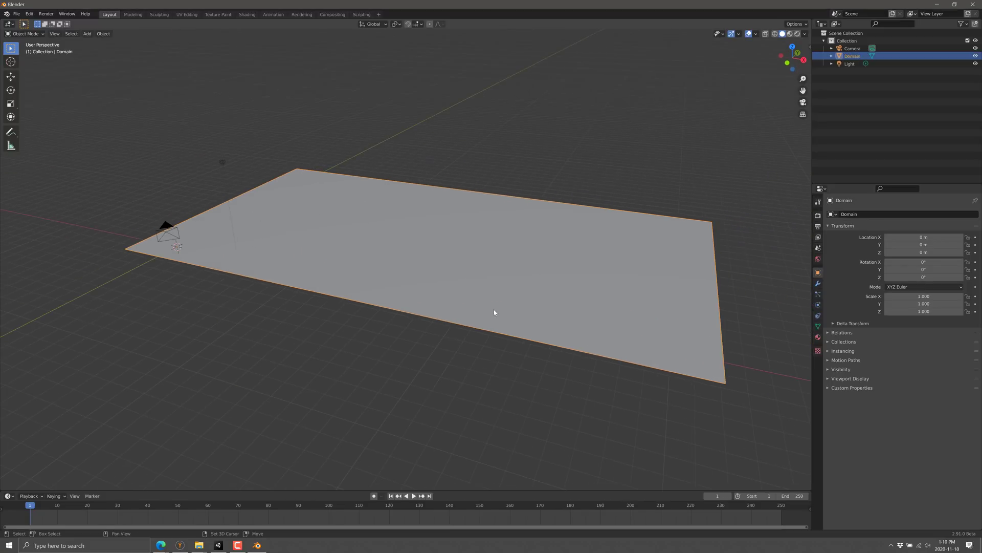
mouse_move(517, 316)
middle_down()
mouse_move(455, 325)
mouse_move(487, 315)
middle_up()
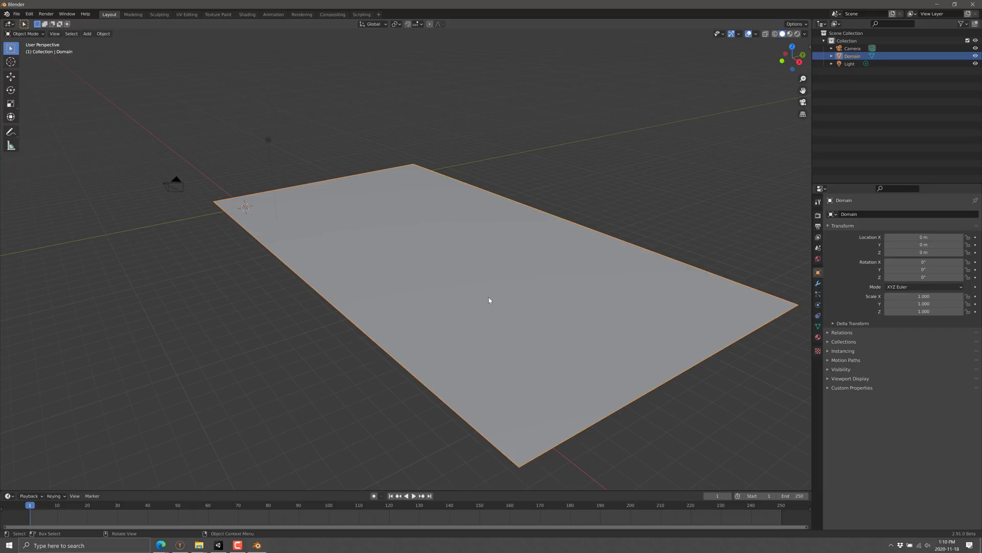
key(Tab)
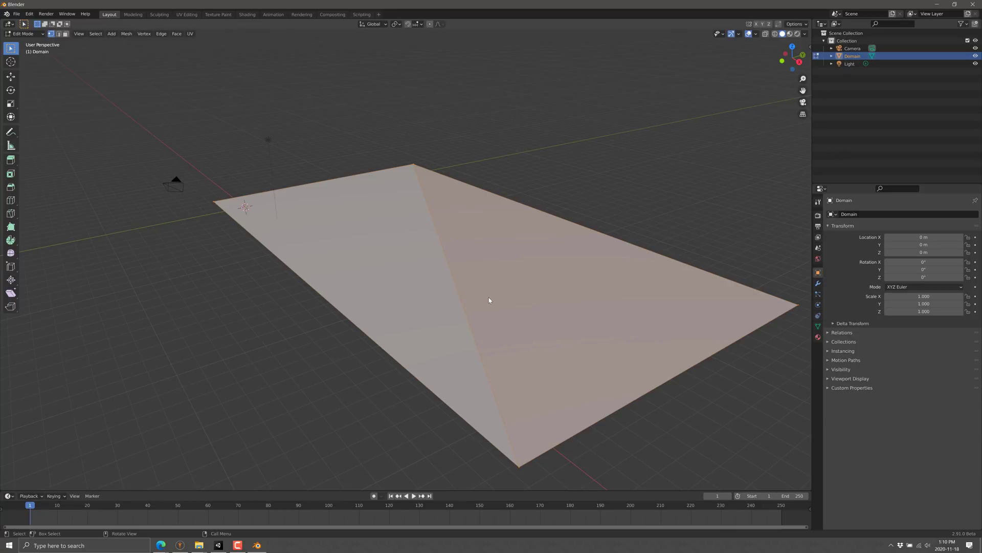
key(e)
key(g)
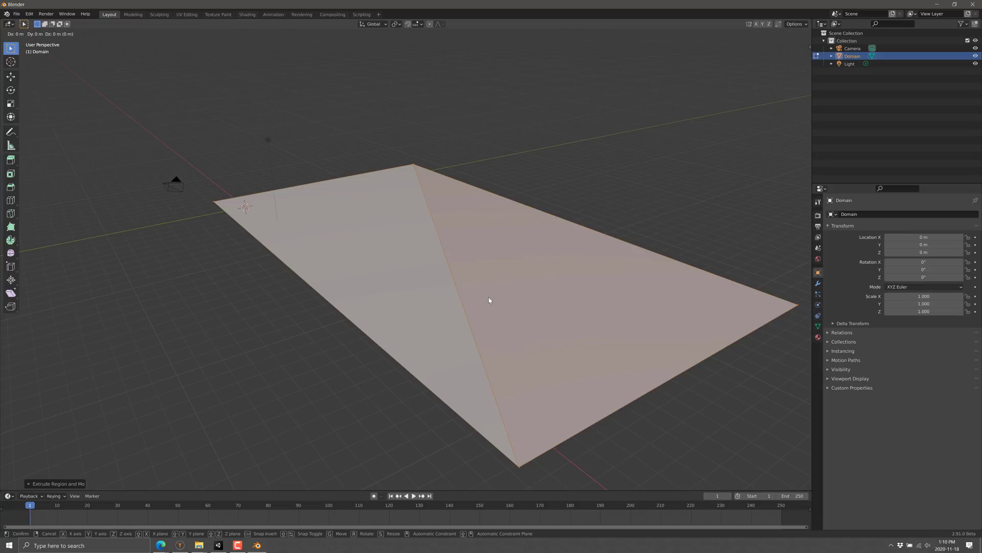
text(z1)
key(Return)
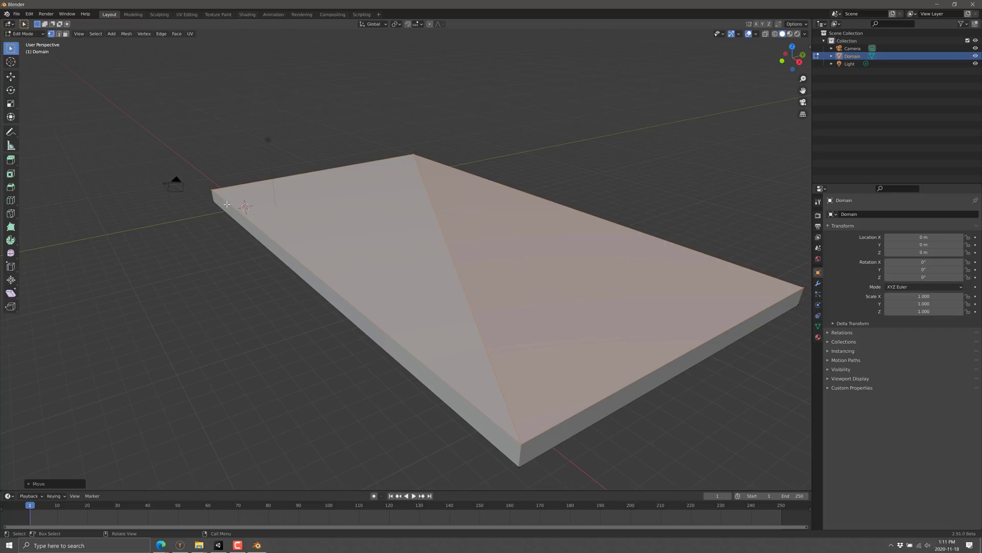
key(Tab)
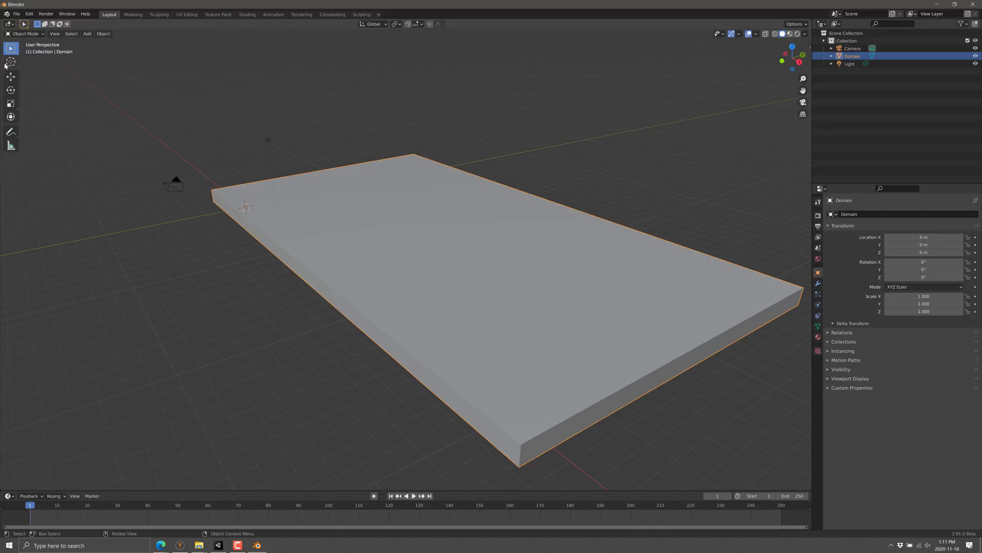
Import sea.stl as a Sea object outlining the coastline over the Domain slab
click(16, 14)
mouse_move(31, 117)
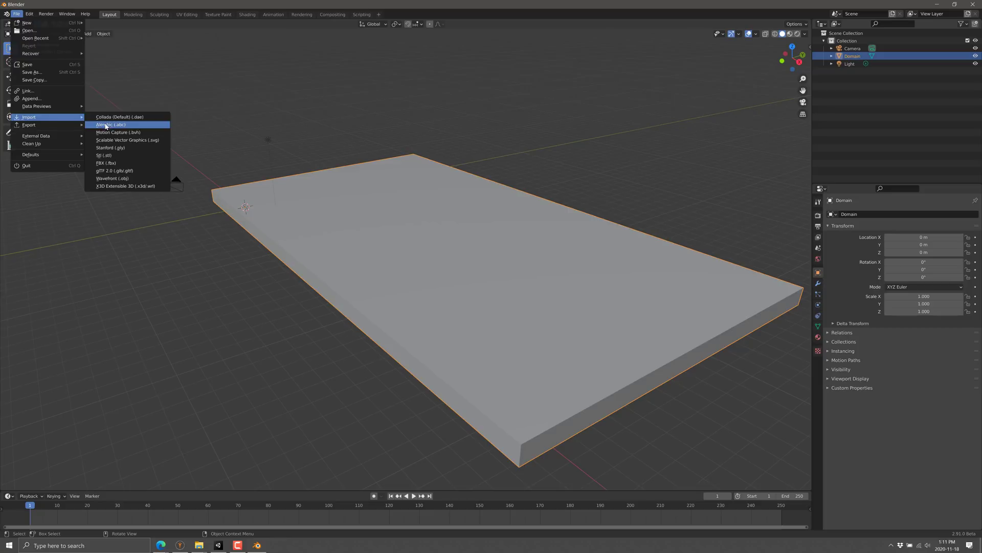
click(110, 155)
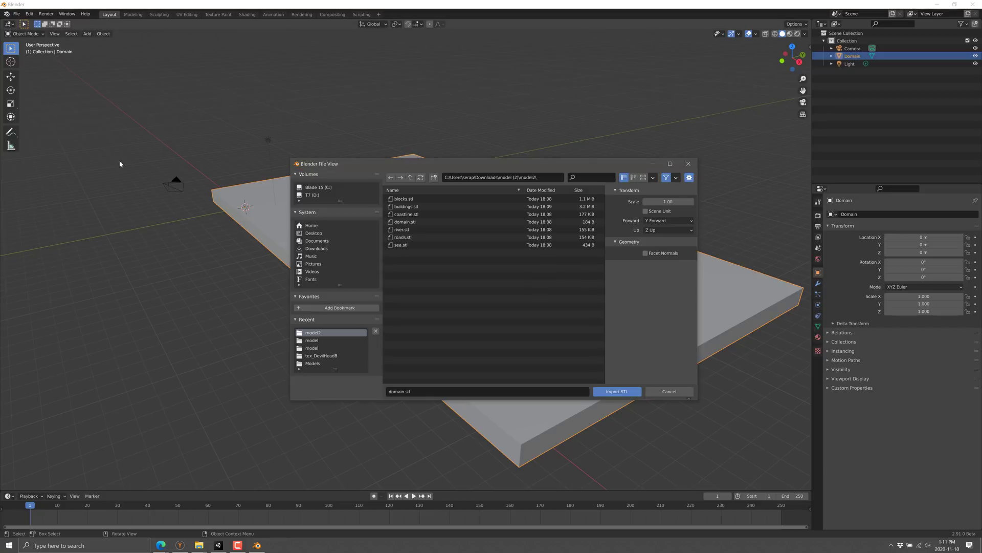
double_click(404, 246)
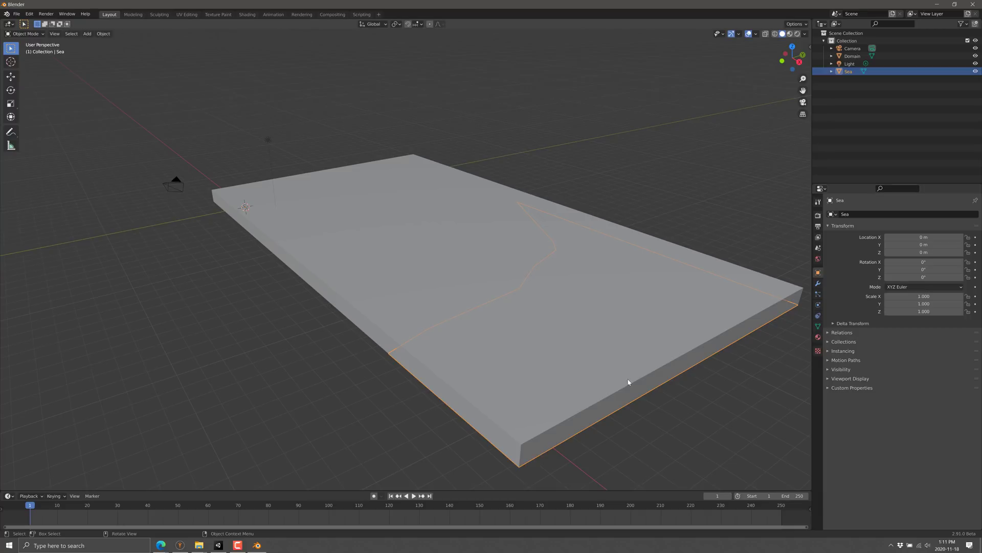
Extrude the Sea mesh and move it along Z to 0 so it forms a block level with the Domain slab
key(Tab)
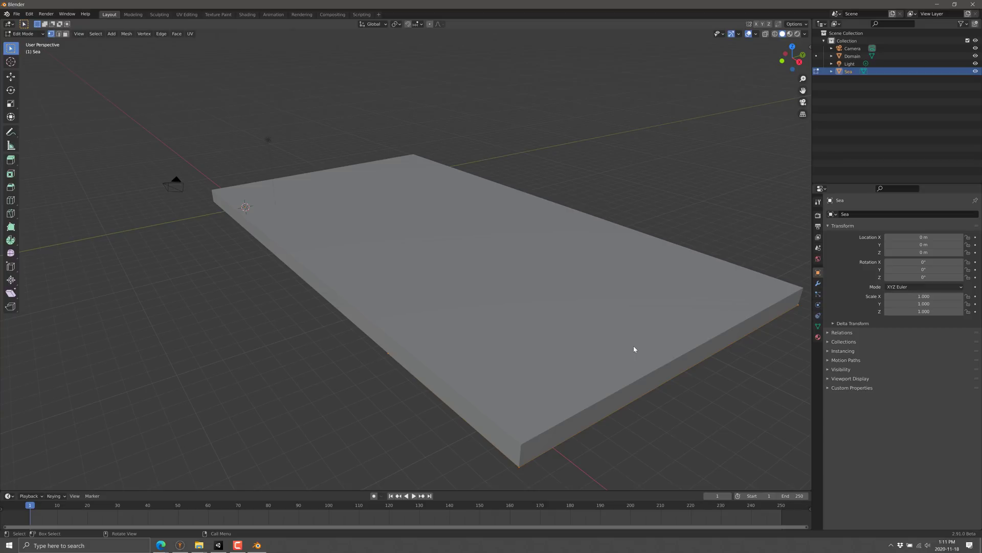
key(e)
click(633, 346)
text(g)
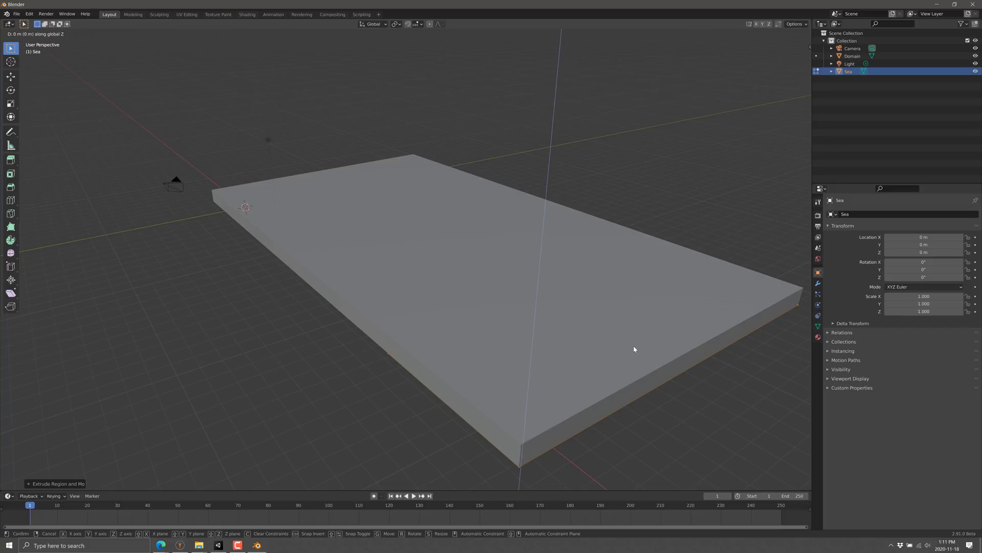
text(x1)
key(Return)
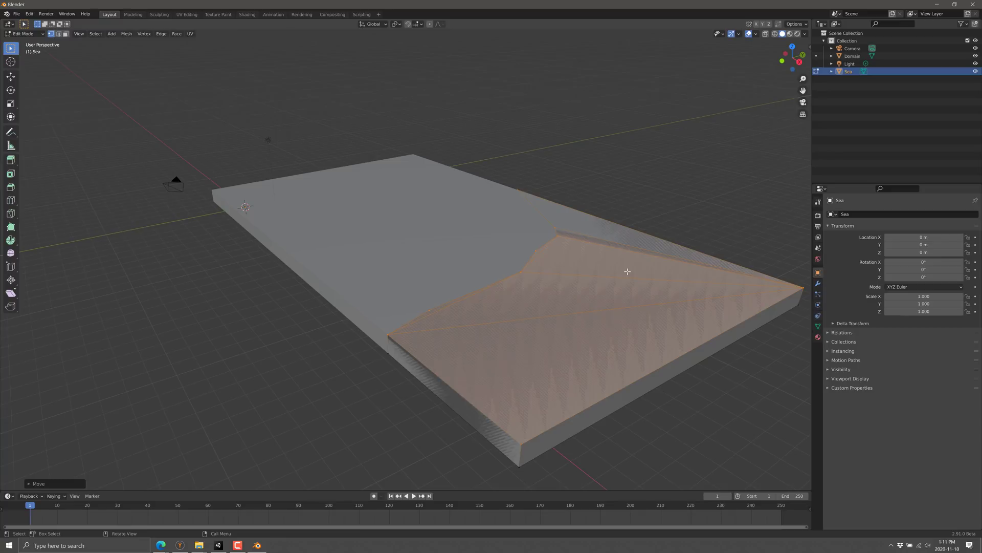
key(g)
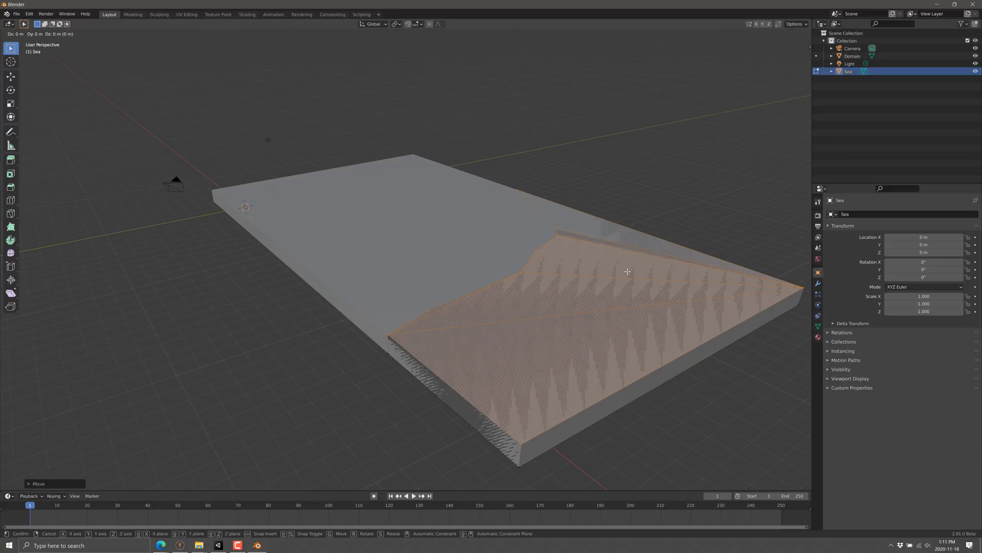
key(z)
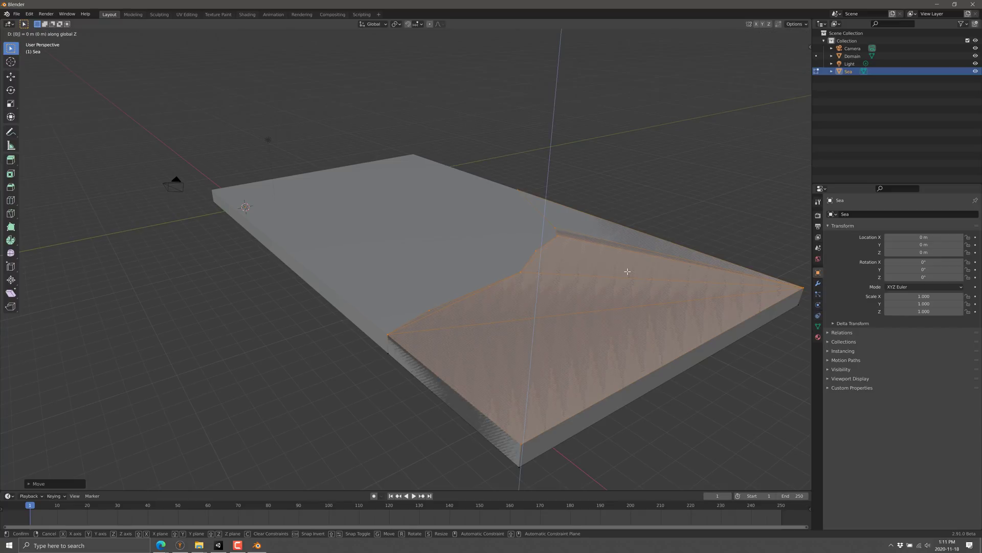
text(0)
key(Return)
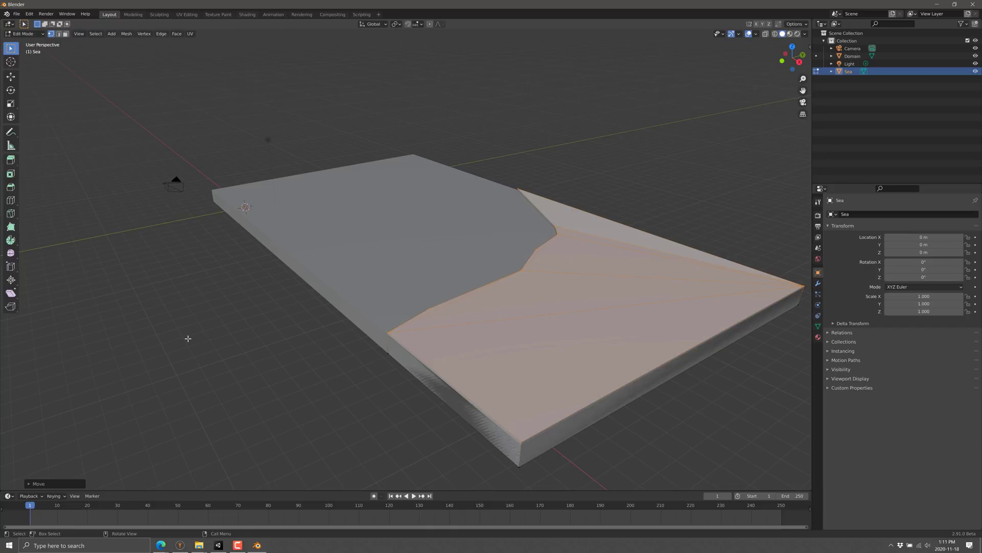
key(Tab)
middle_drag(502, 334, 543, 342)
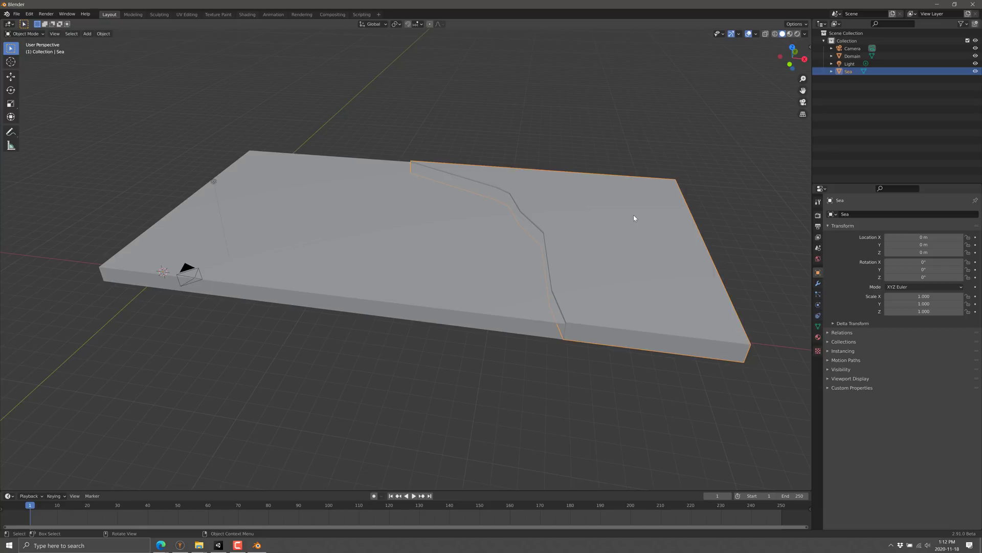
Add a Boolean modifier to Domain using the Sea object as the cutter
click(284, 212)
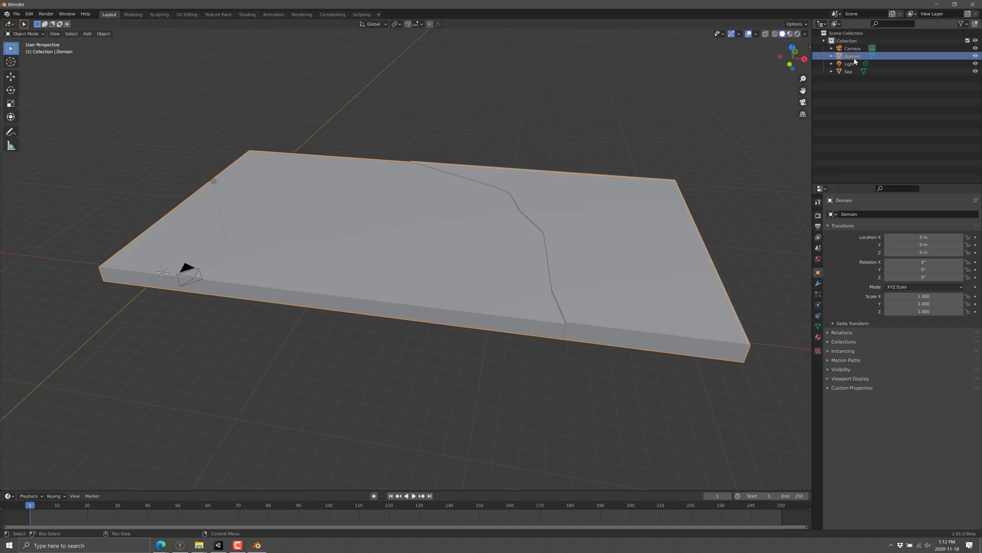
click(818, 285)
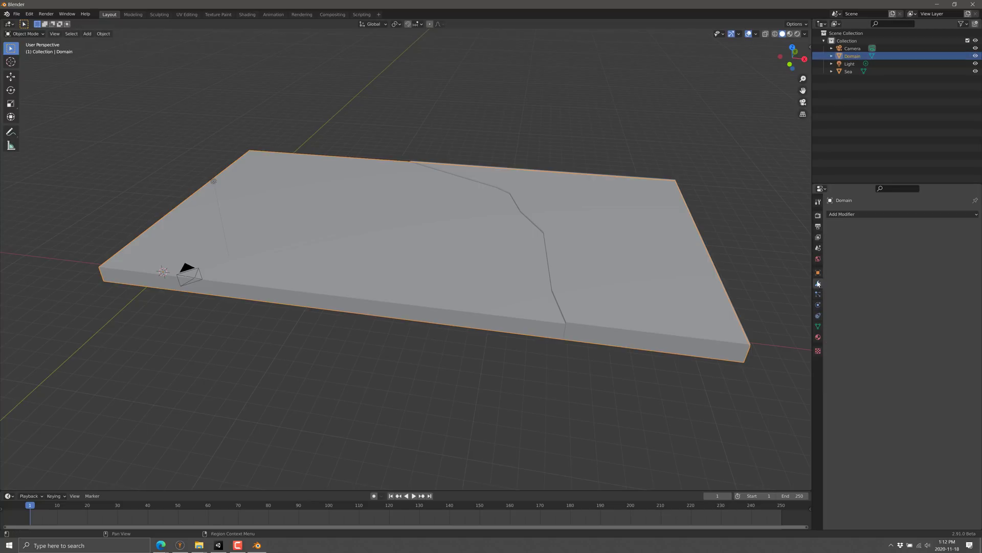
click(941, 213)
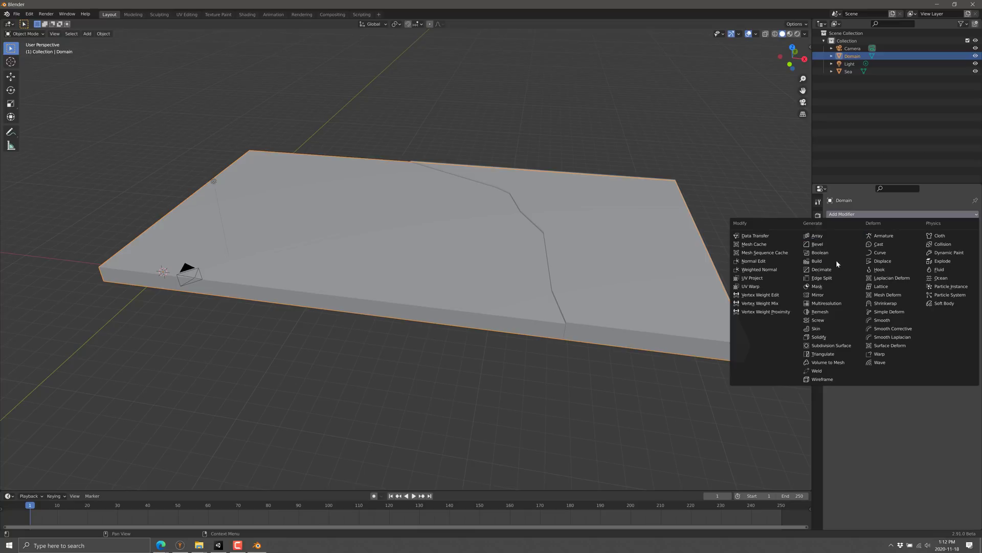
click(821, 252)
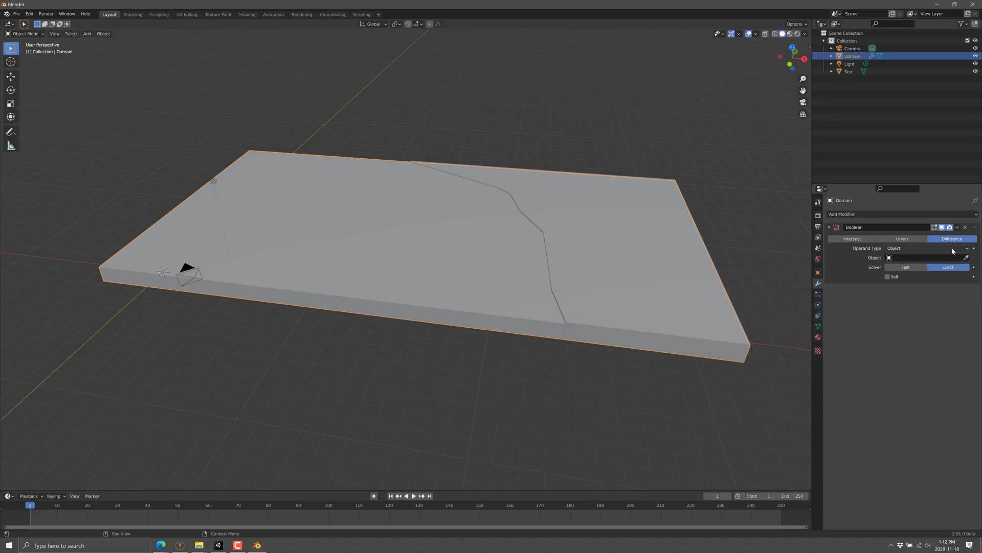
click(966, 259)
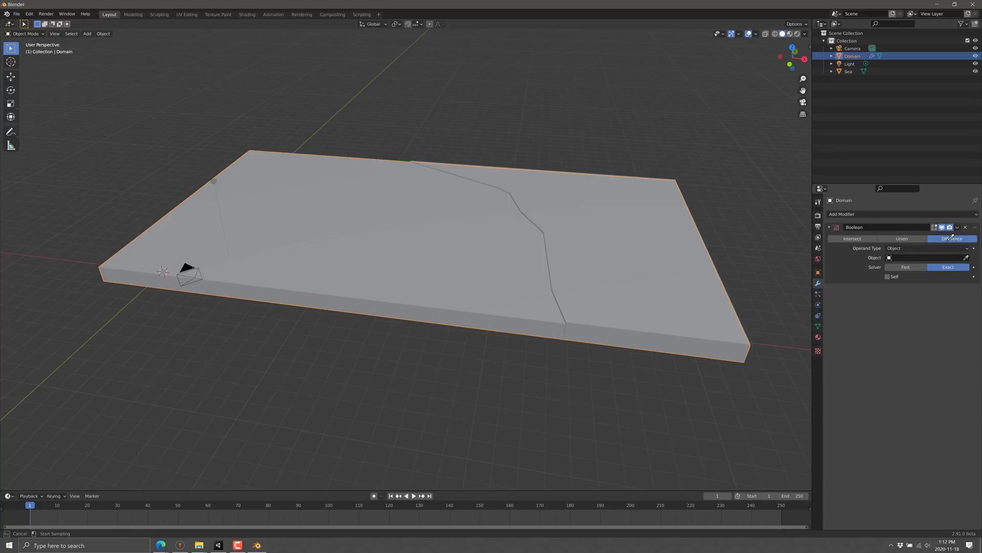
click(855, 68)
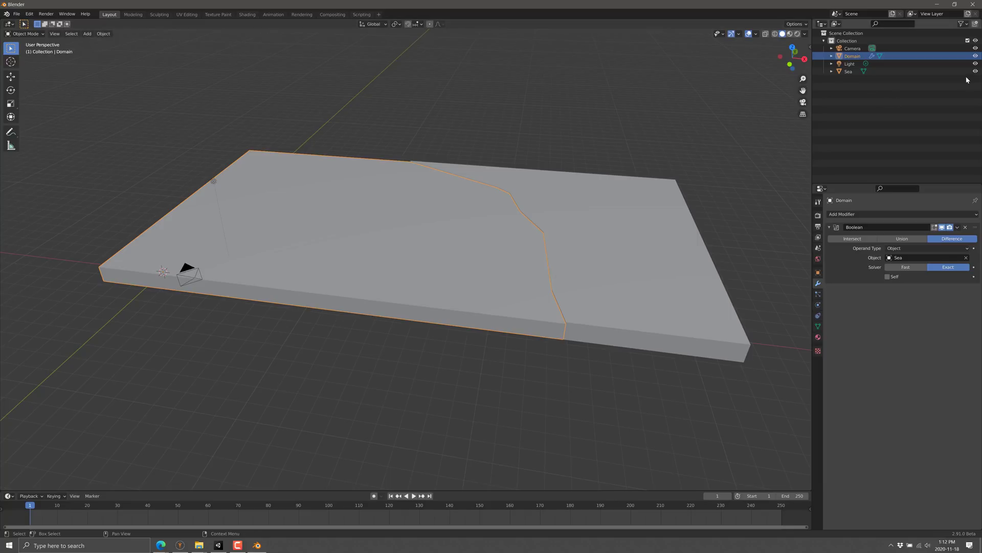
Check the coastline cut by toggling visibility, then delete the Sea object
click(976, 55)
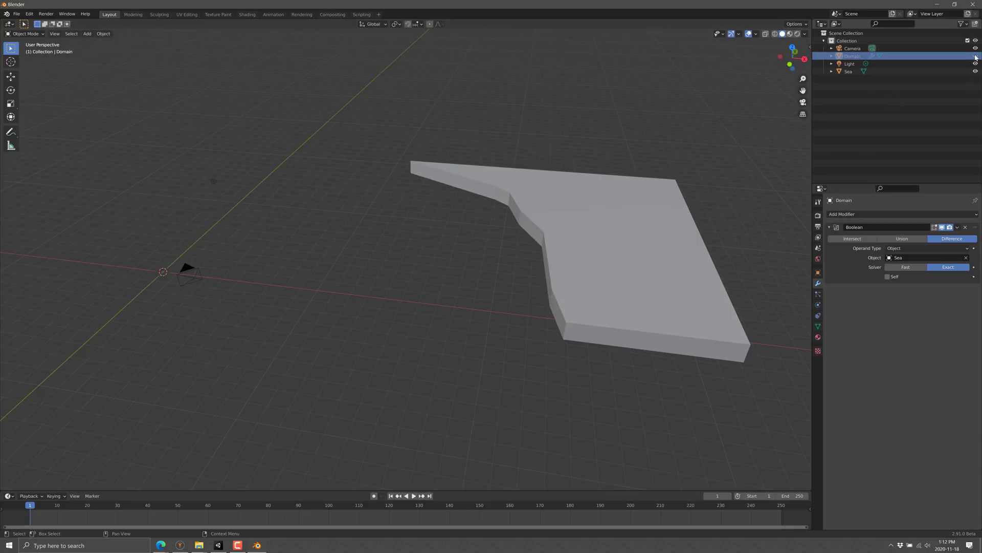
click(975, 55)
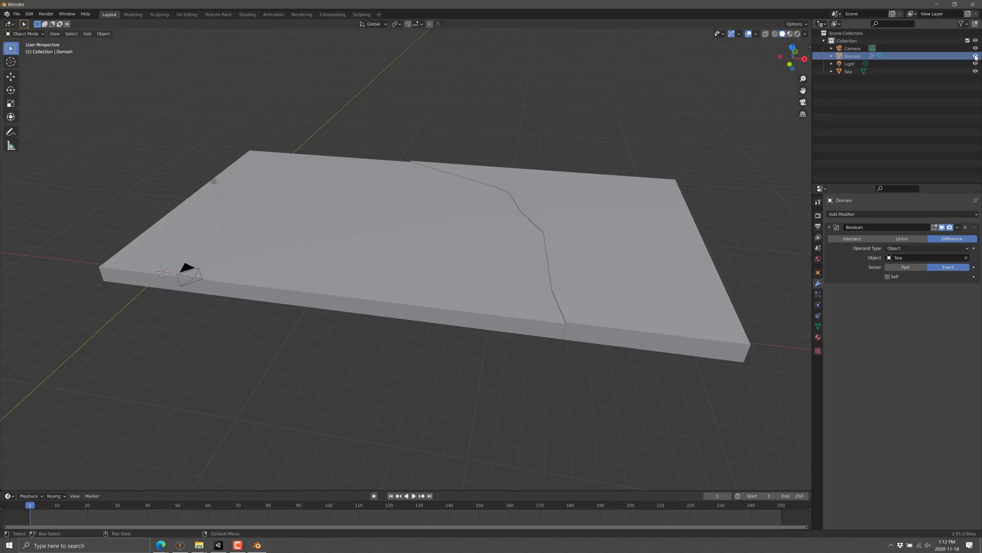
click(976, 71)
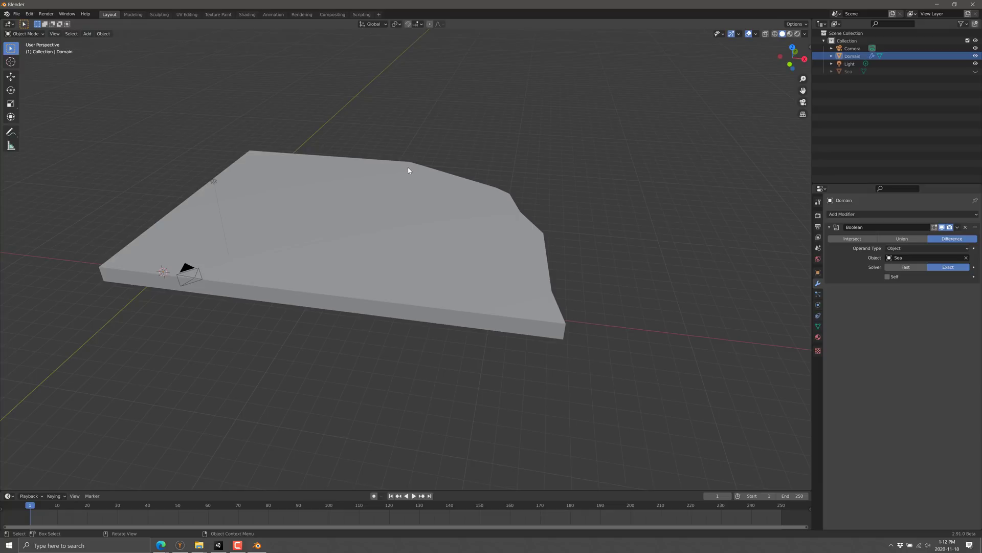
click(849, 71)
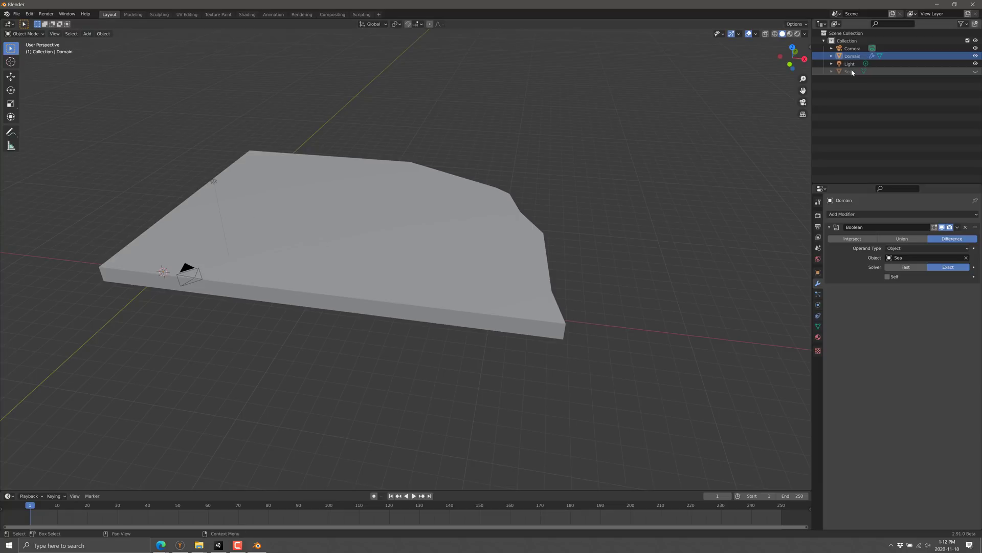
key(x)
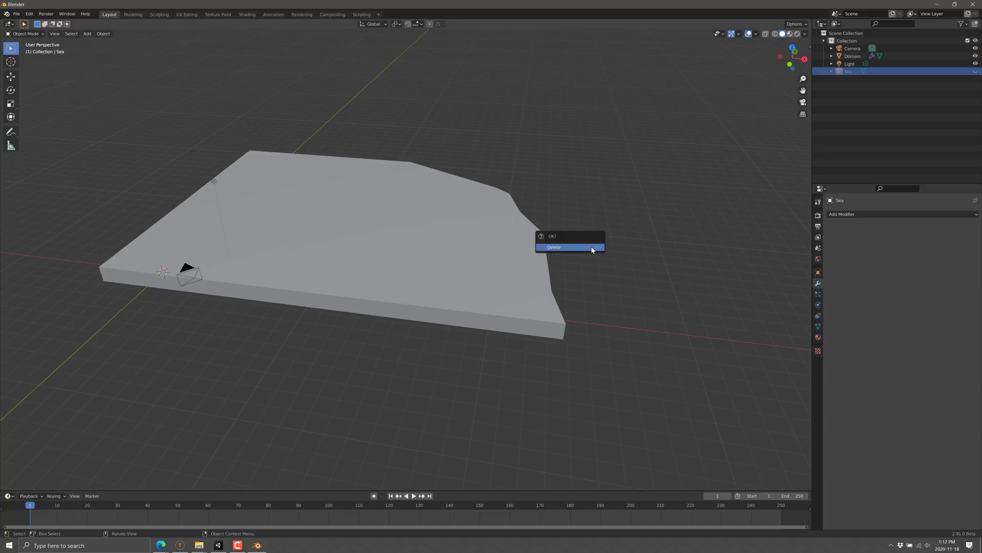
click(592, 248)
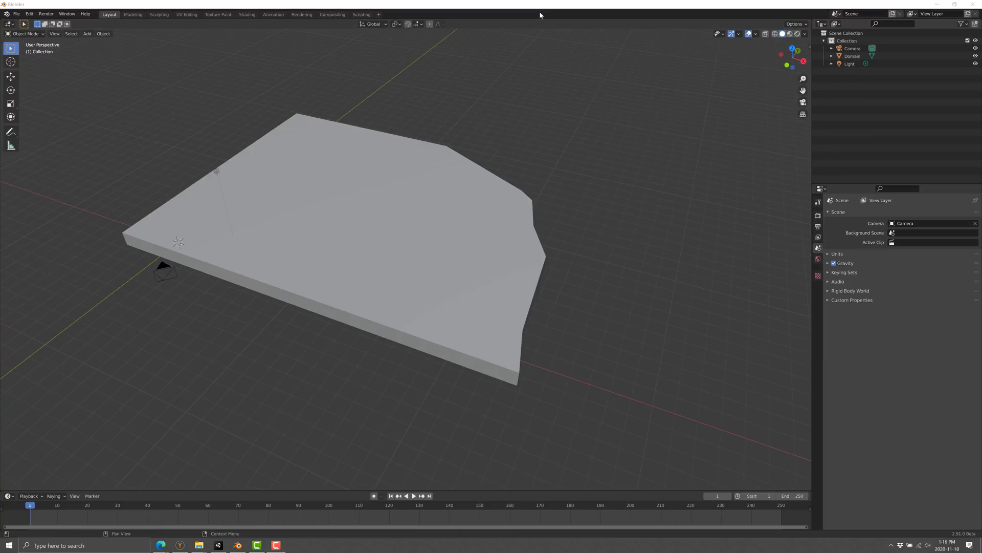
click(17, 15)
mouse_move(30, 117)
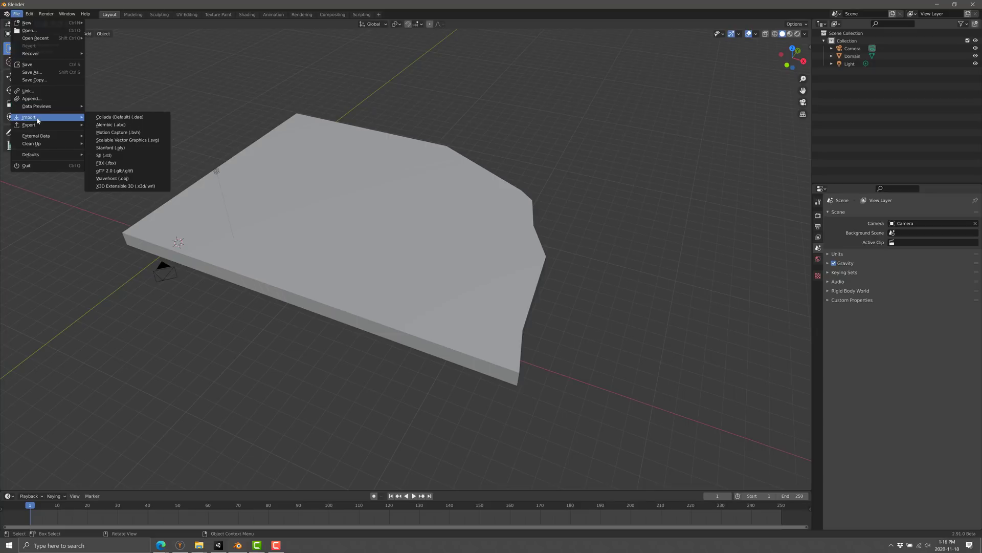
click(116, 155)
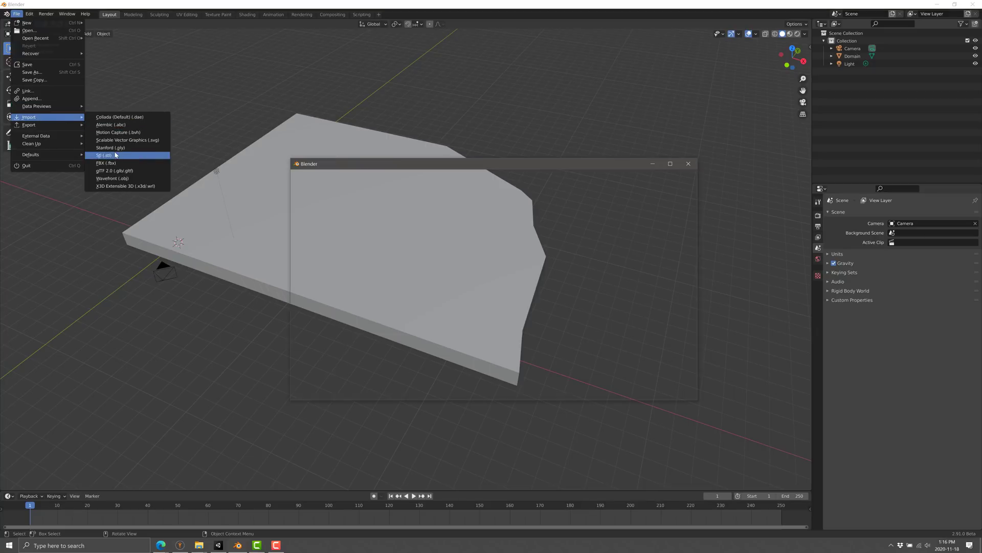
click(403, 230)
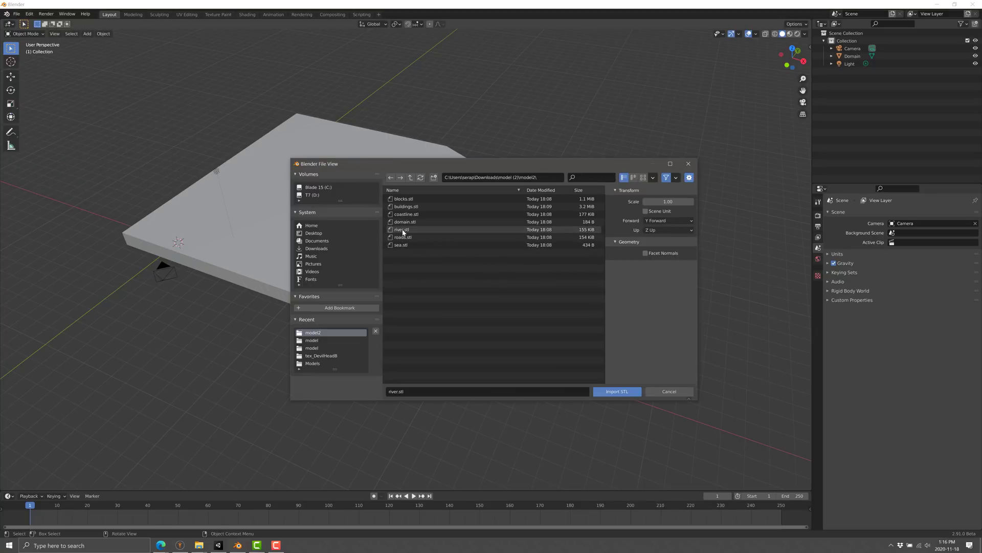
double_click(402, 229)
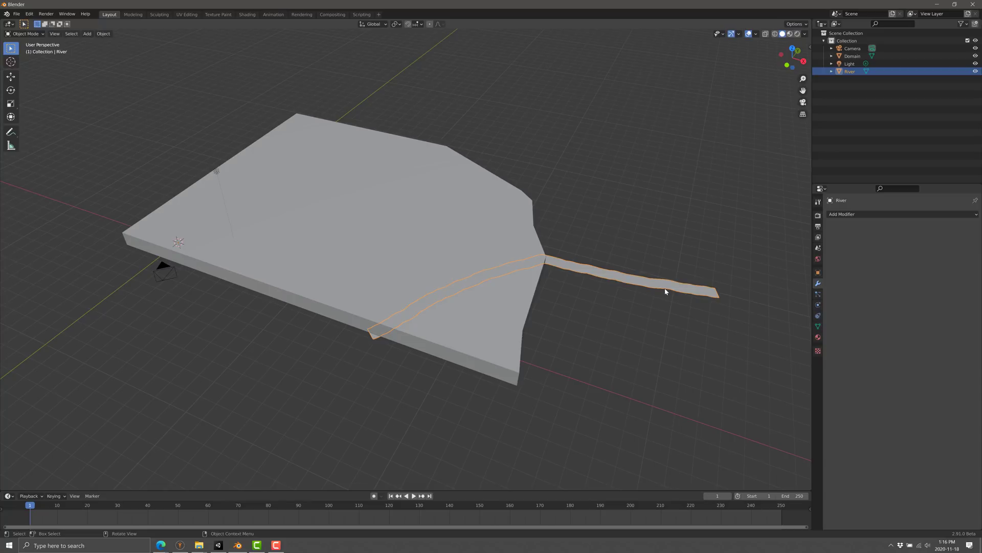
key(Tab)
key(e)
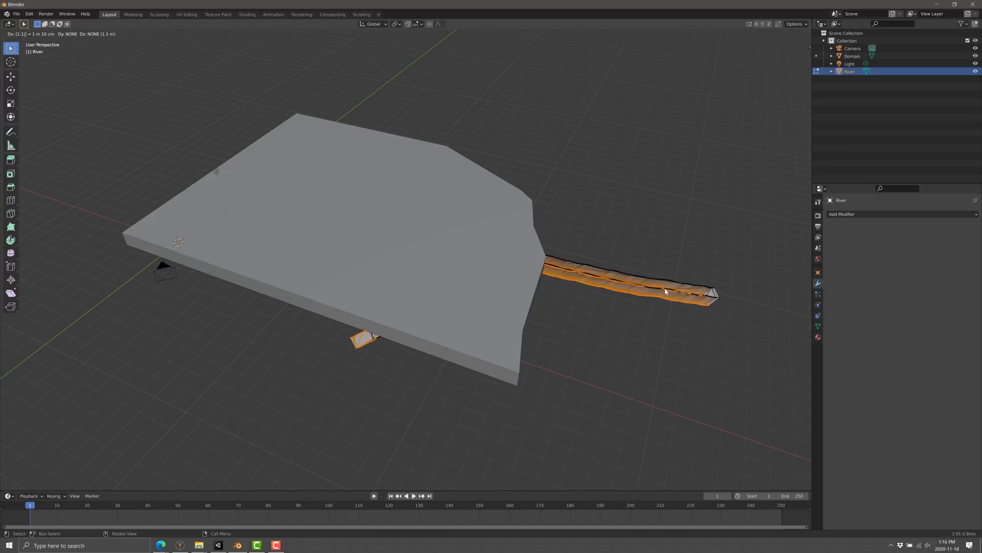
click(665, 292)
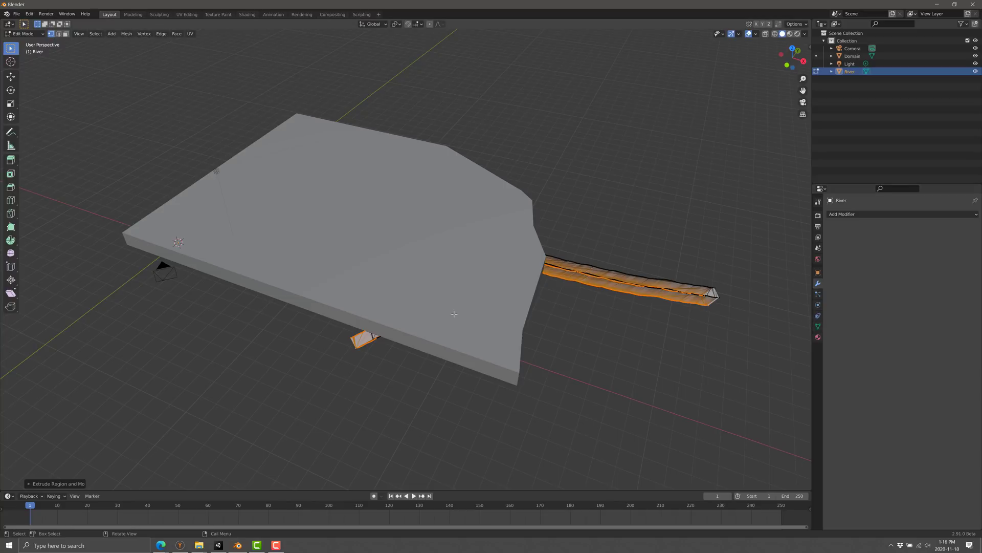
key(ctrl+z)
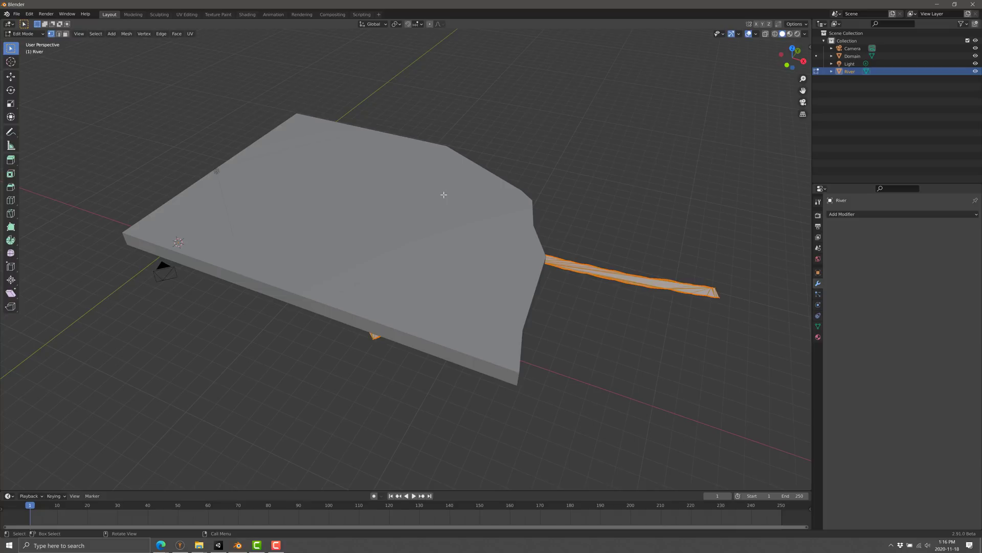
right_click(606, 257)
click(584, 270)
key(x)
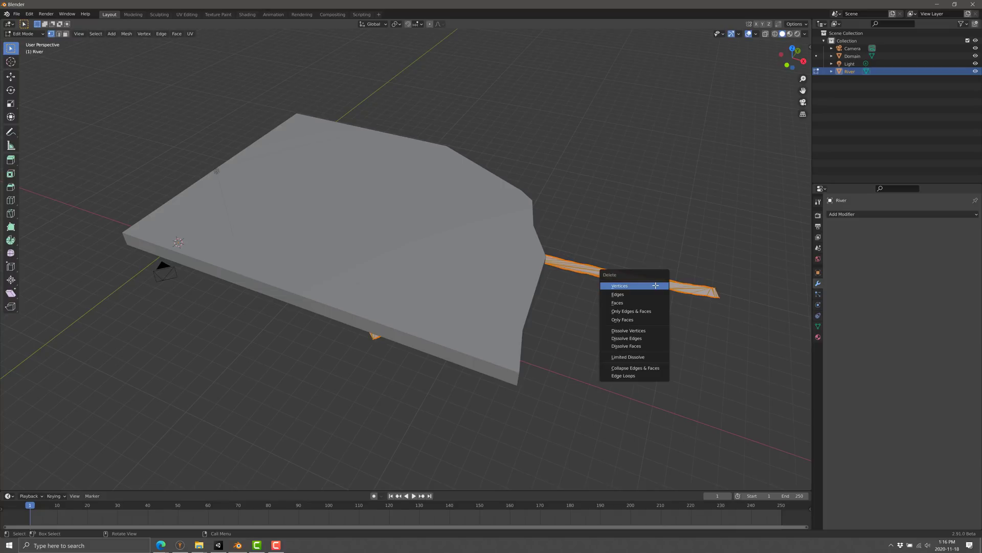
click(701, 285)
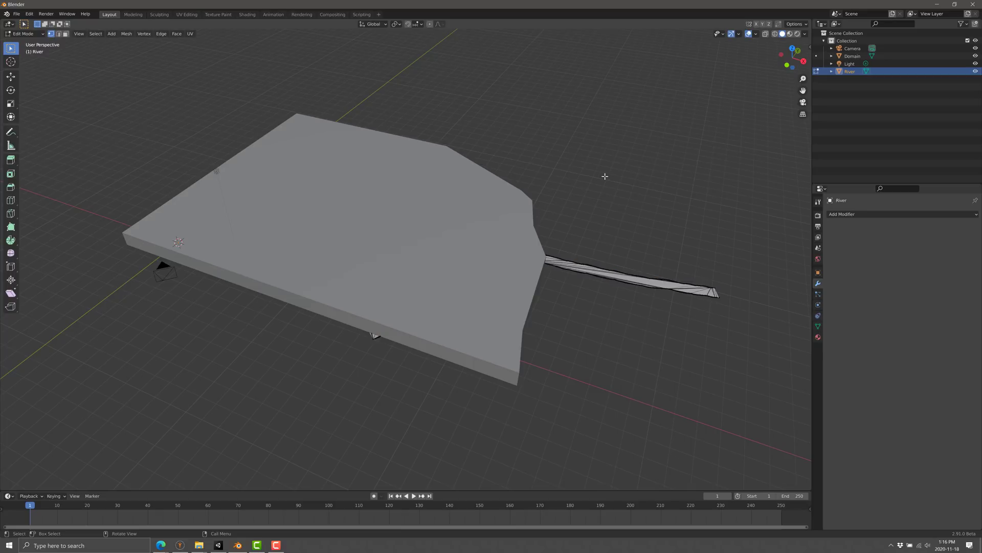
key(Tab)
key(x)
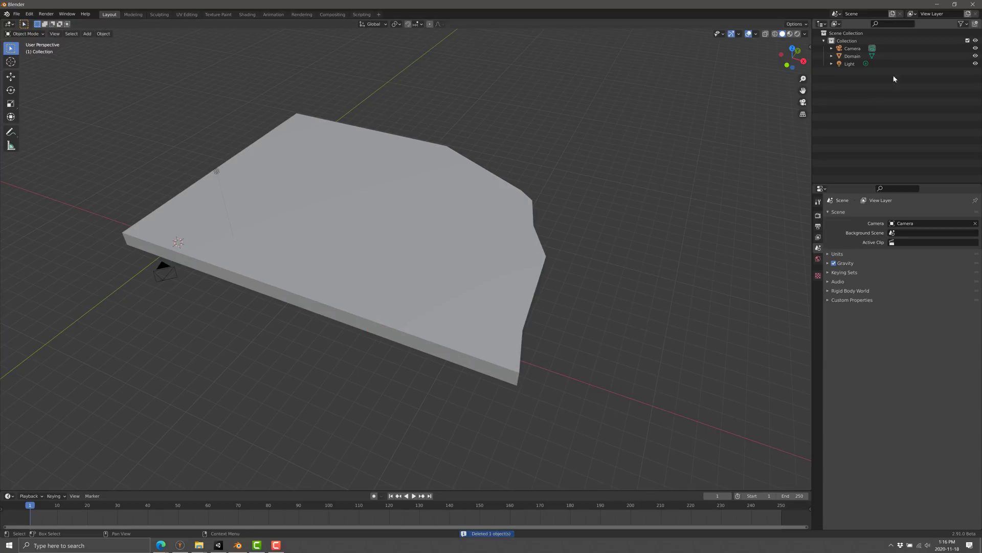
Add a Boolean modifier to Domain and remove it again, leaving Domain with no modifiers
click(852, 56)
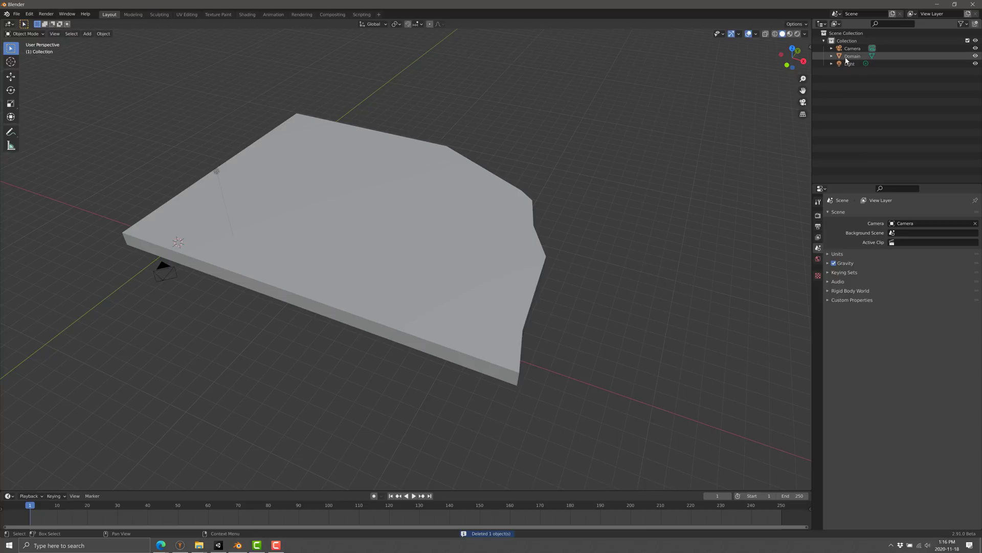
click(818, 284)
click(841, 214)
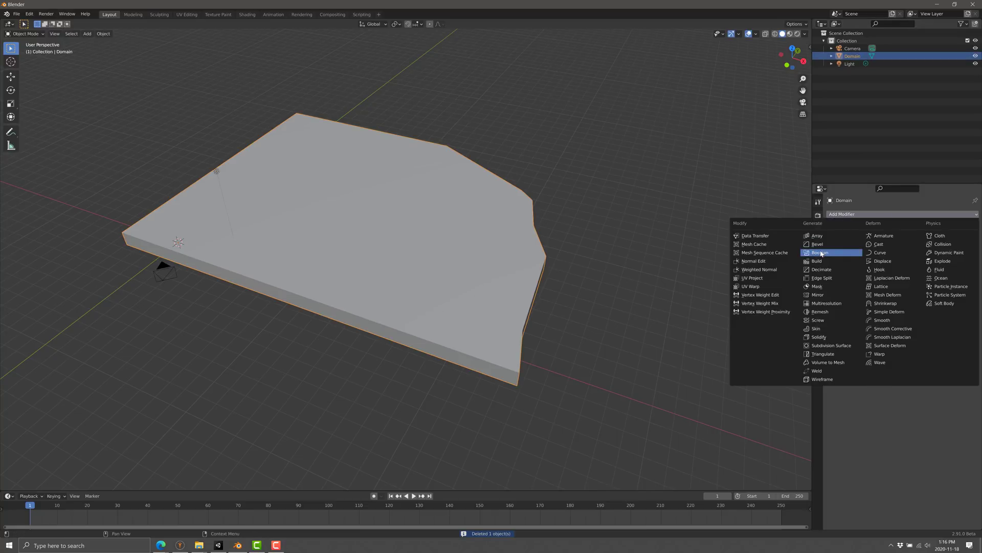
click(833, 247)
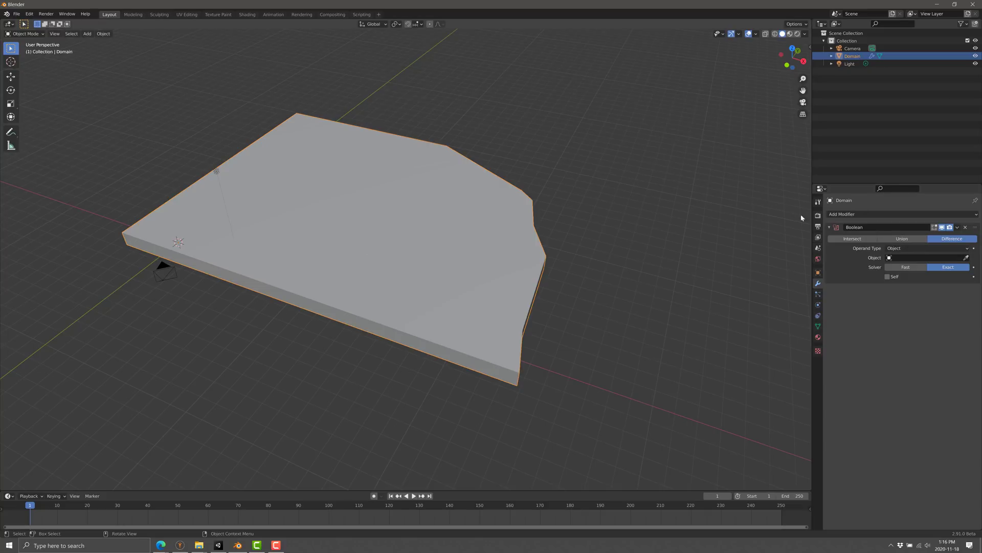
click(966, 227)
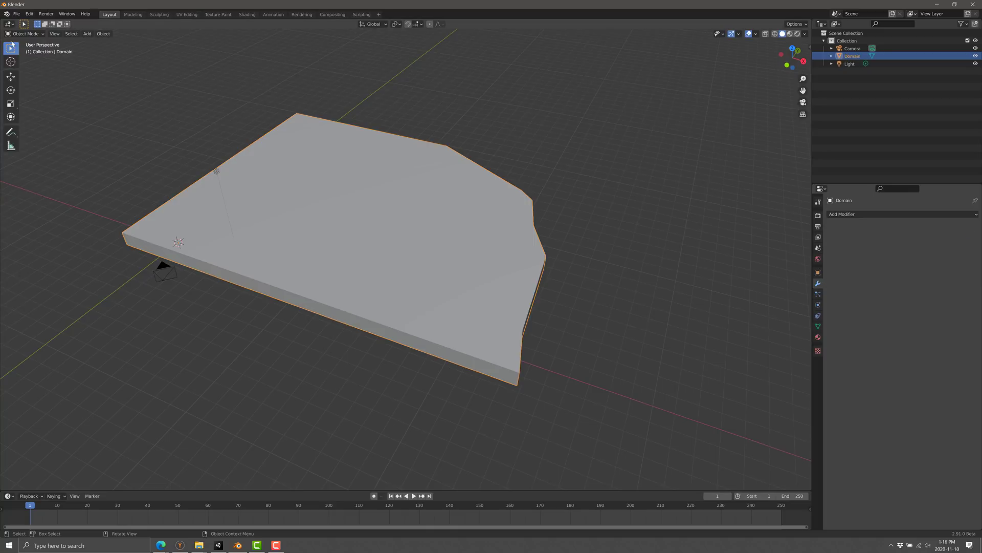
click(16, 13)
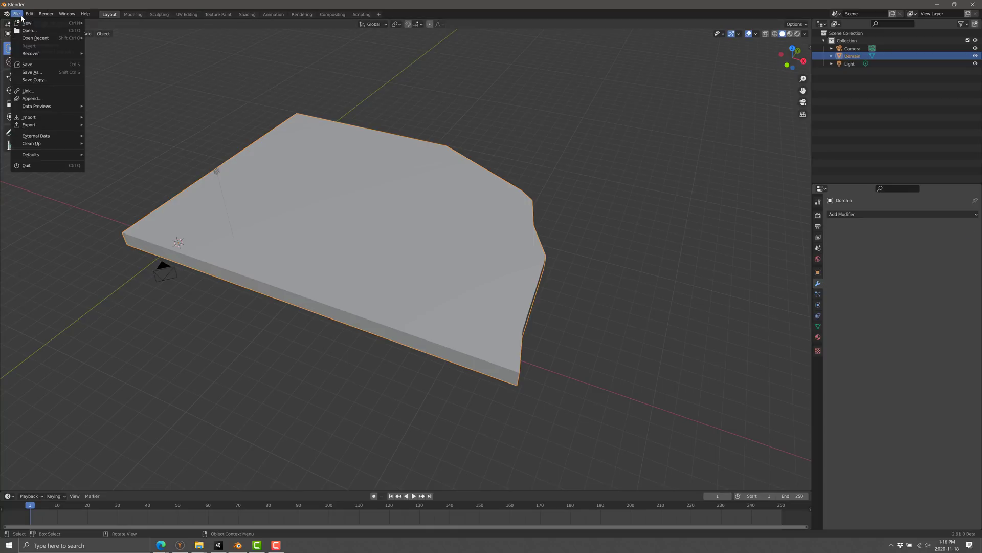
mouse_move(30, 116)
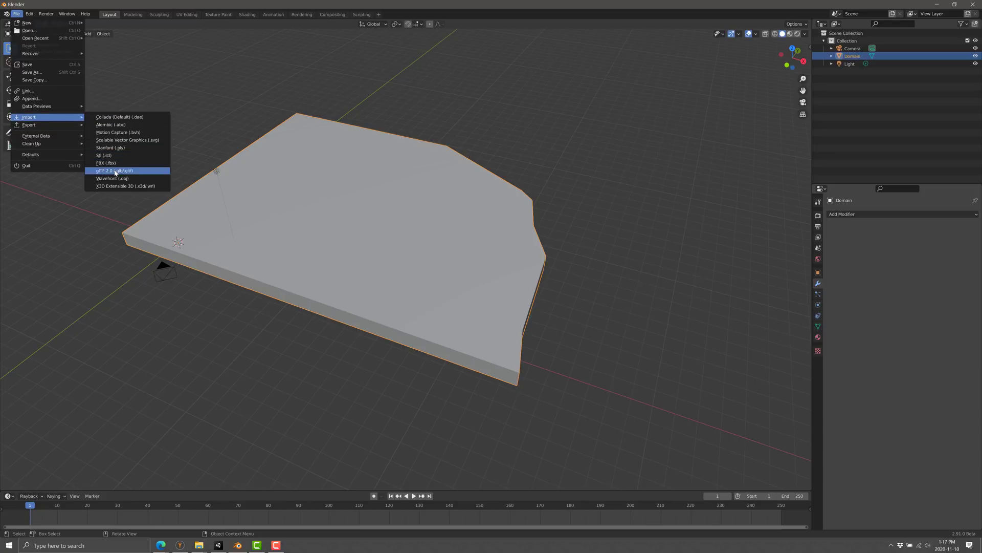
Import buildings.stl and raise the Buildings model 10 along Z onto the Domain slab
click(107, 155)
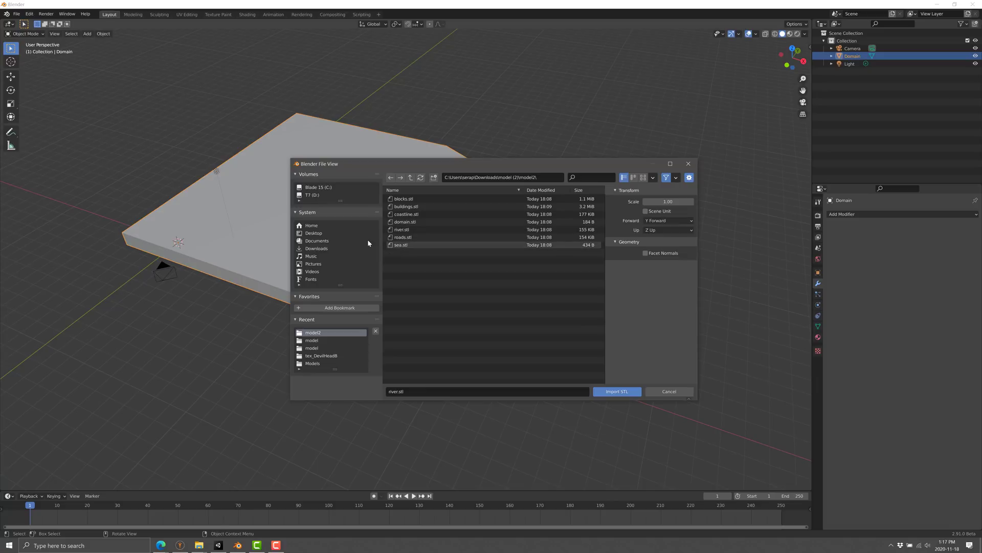
double_click(406, 214)
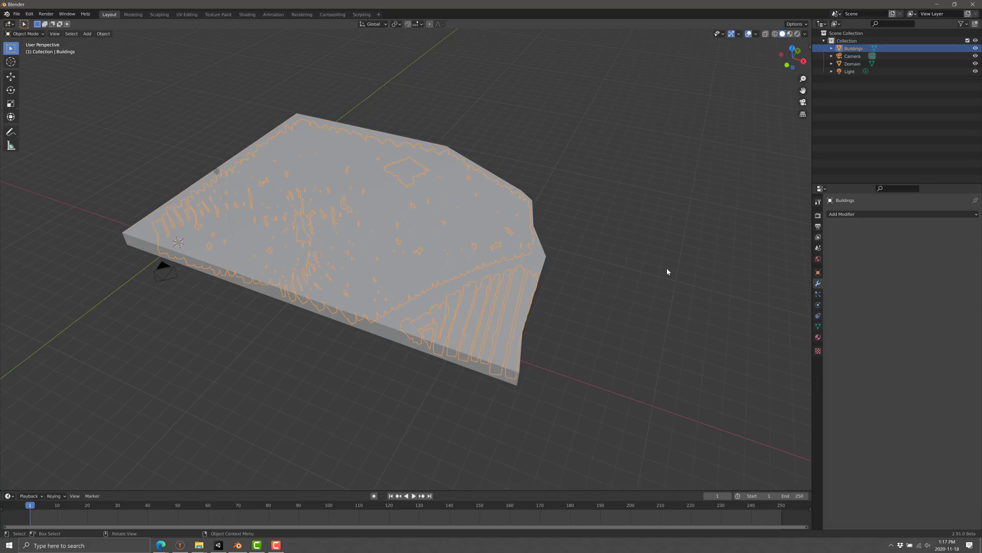
text(g)
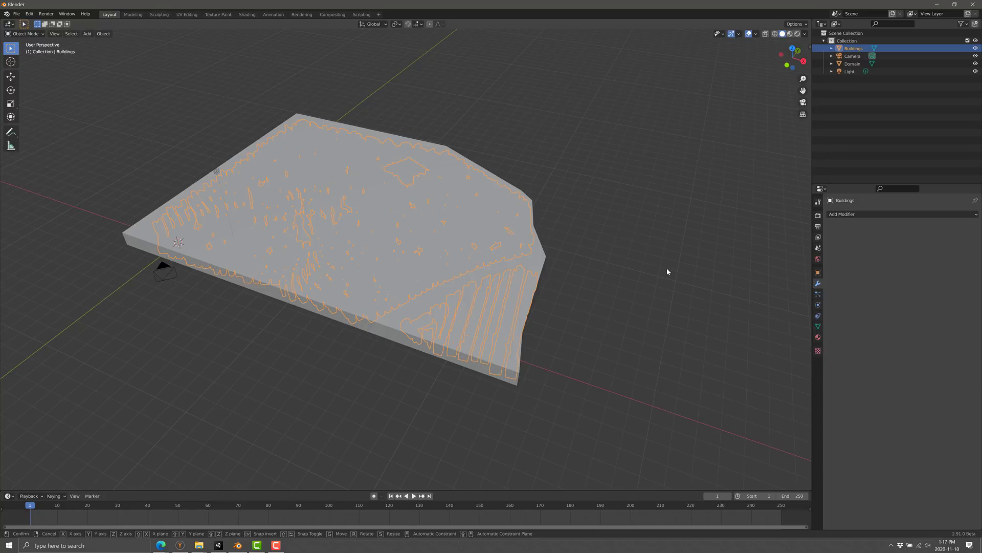
text(z10)
key(Return)
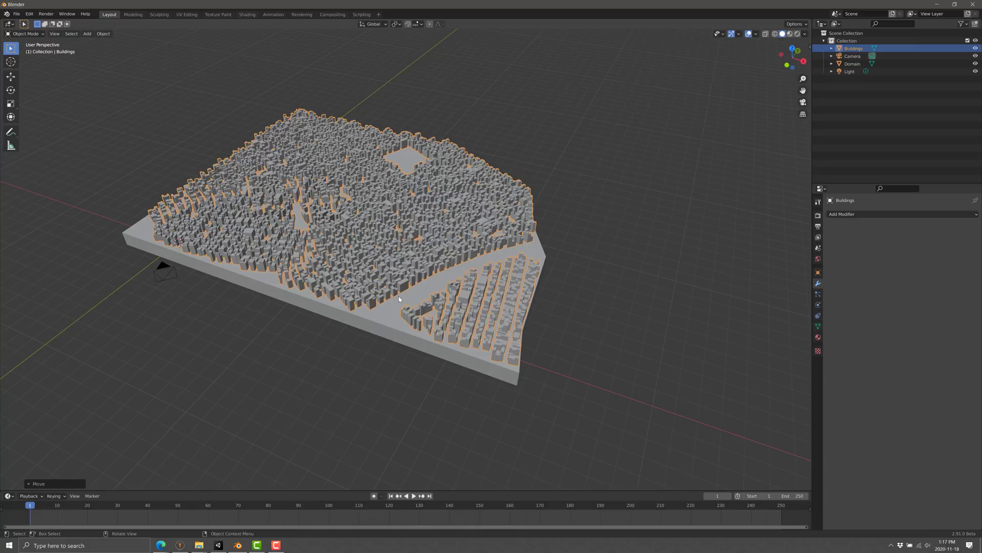
Fly through the scene over the city blocks to inspect the buildings
key(shift+grave)
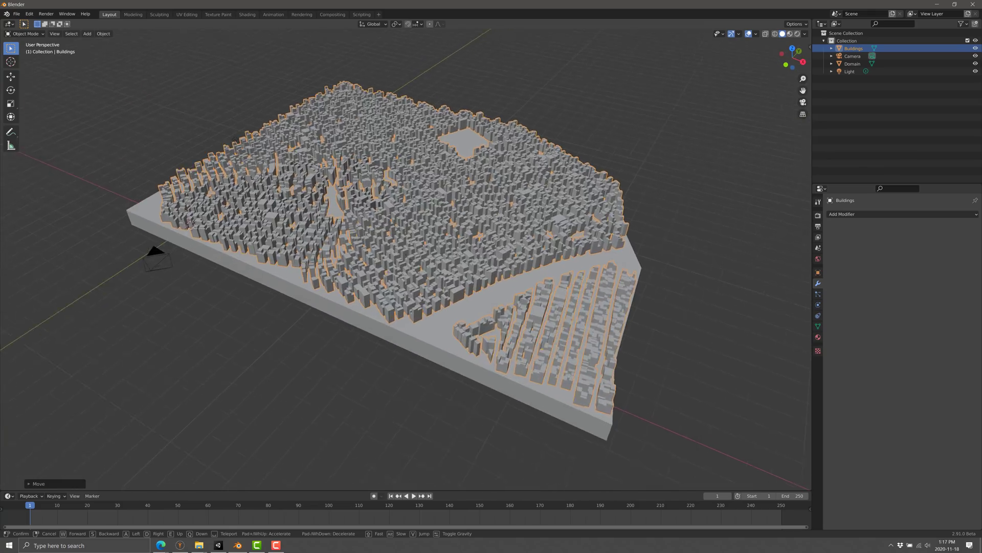
key(w)
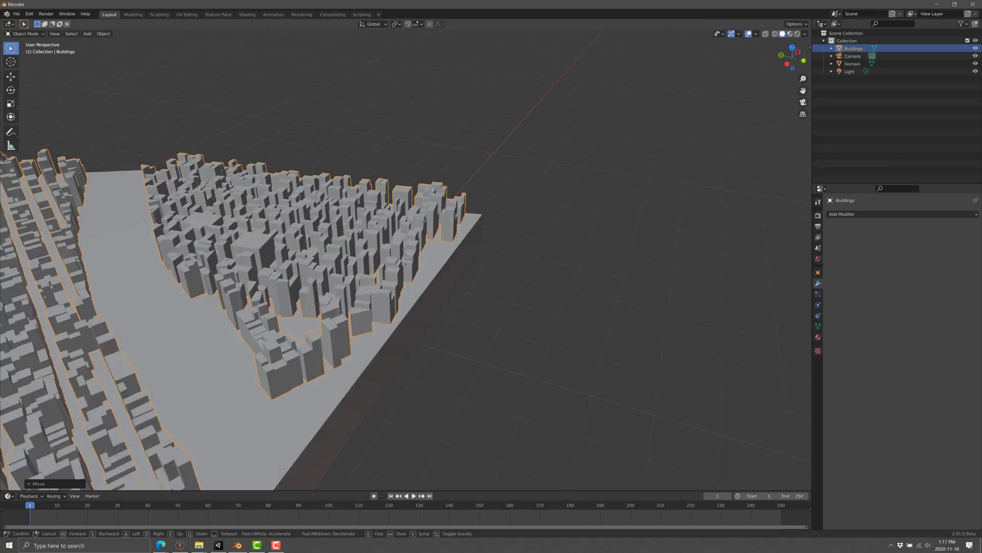
key(w)
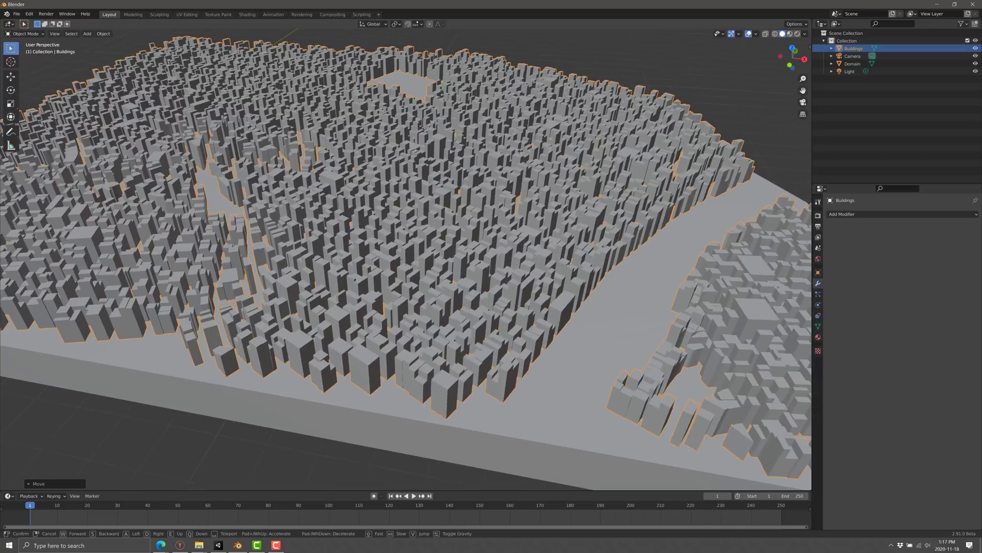
key(w)
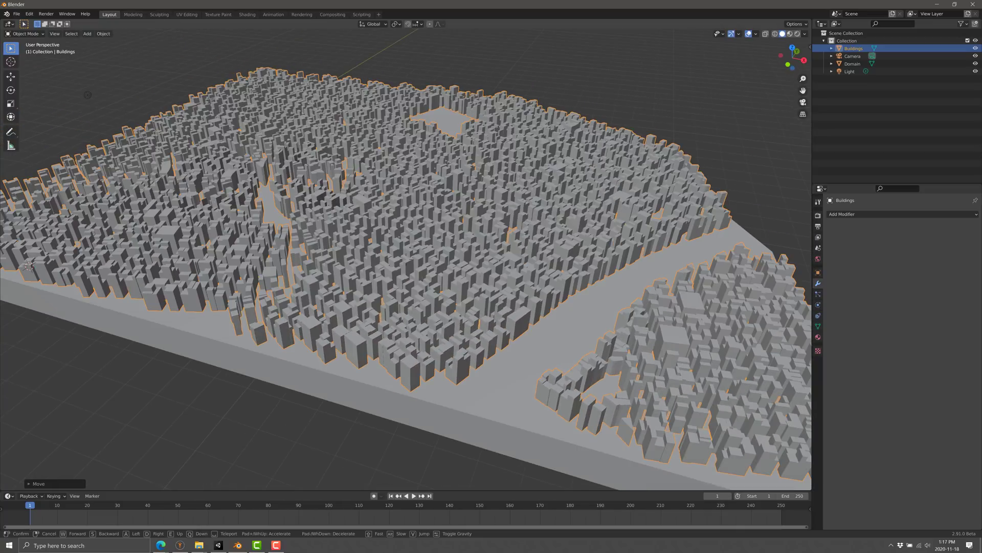
click(442, 103)
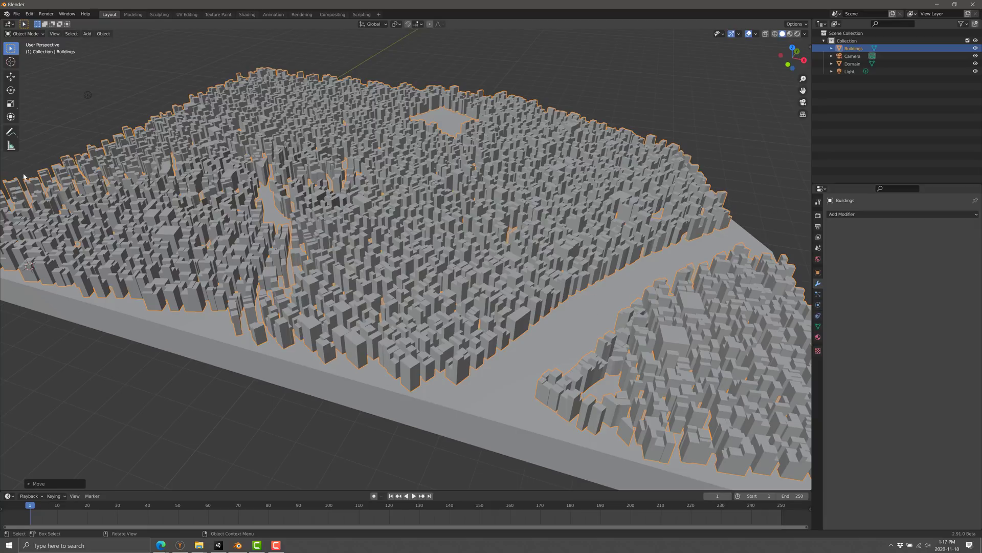
click(16, 14)
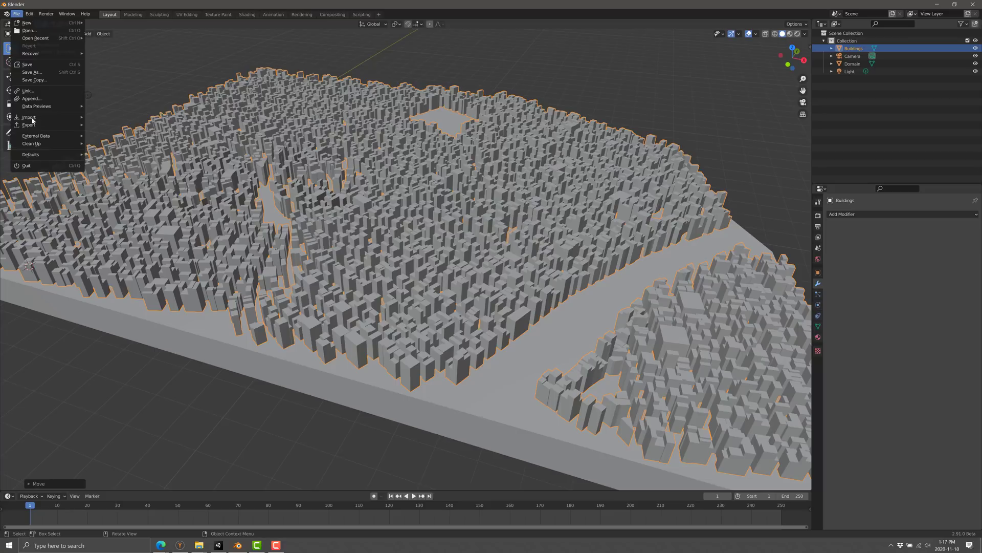
mouse_move(29, 118)
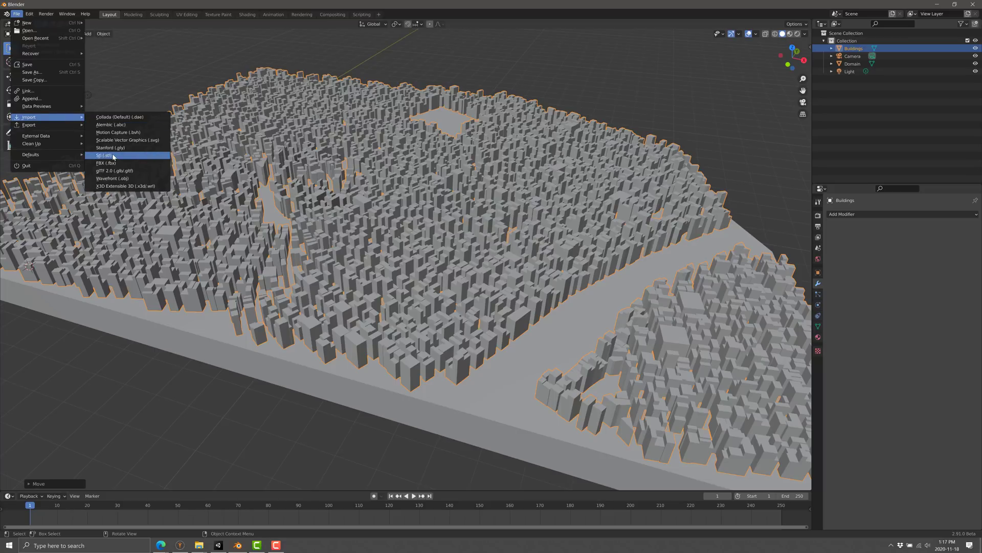
Import roads.stl and raise the Roads object 1 along Z among the buildings
click(113, 155)
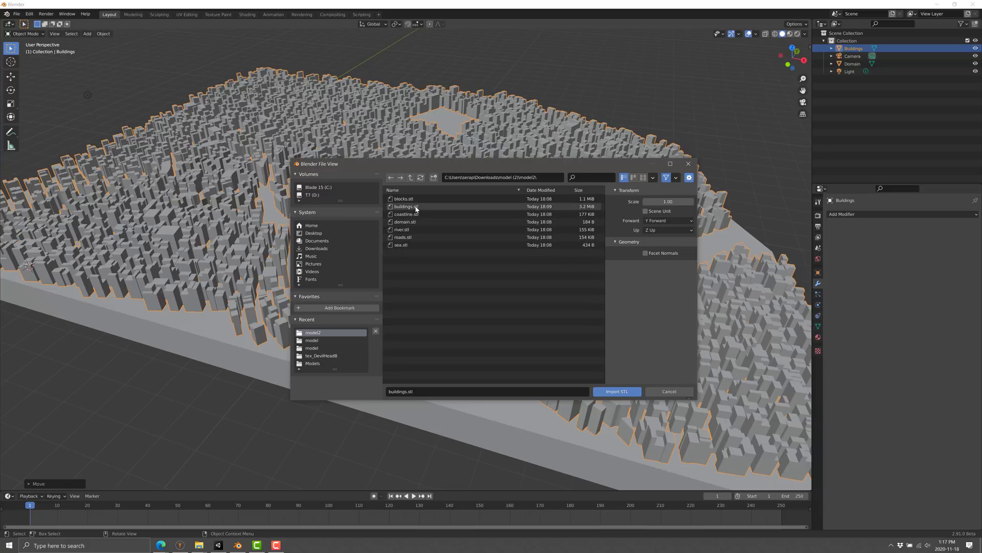
click(404, 237)
double_click(404, 236)
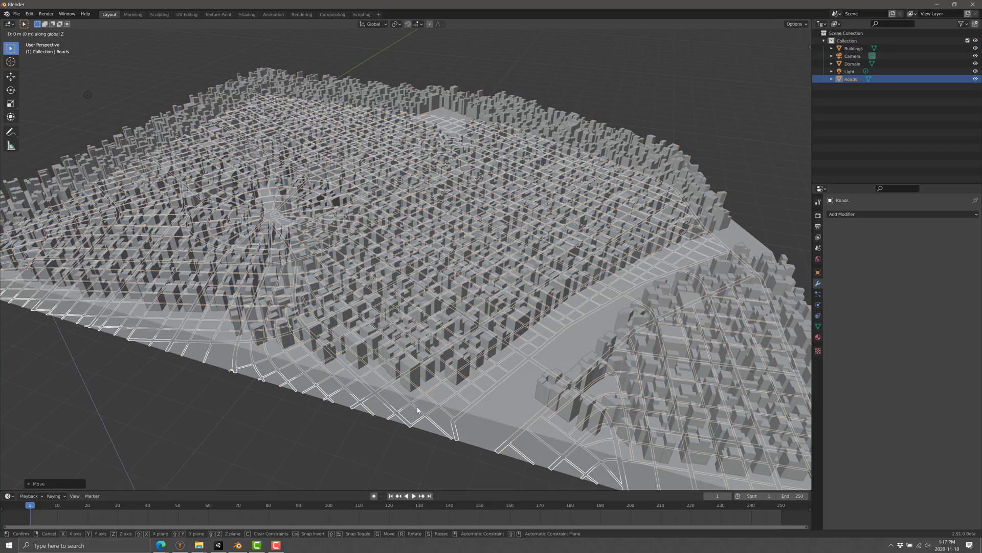
key(g)
key(z)
key(1)
key(Return)
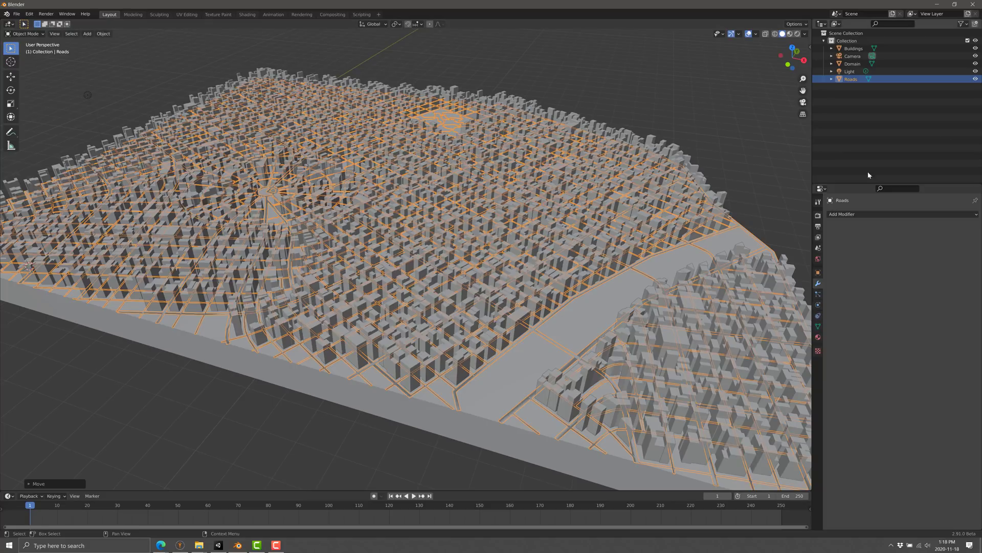
Give the Roads object a new material with a very dark base colour
click(818, 338)
click(887, 248)
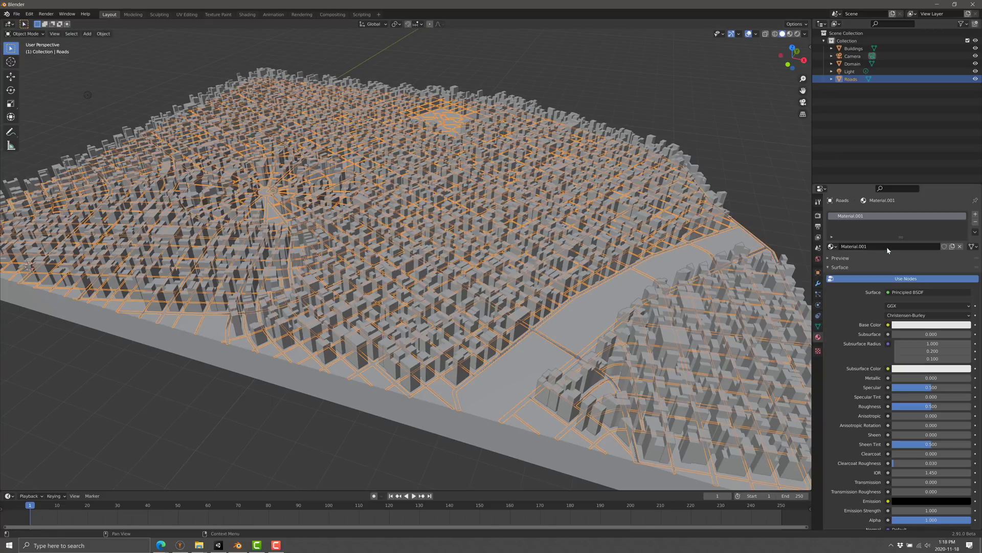
click(920, 324)
mouse_move(910, 259)
mouse_down()
mouse_move(958, 237)
mouse_move(965, 270)
mouse_up()
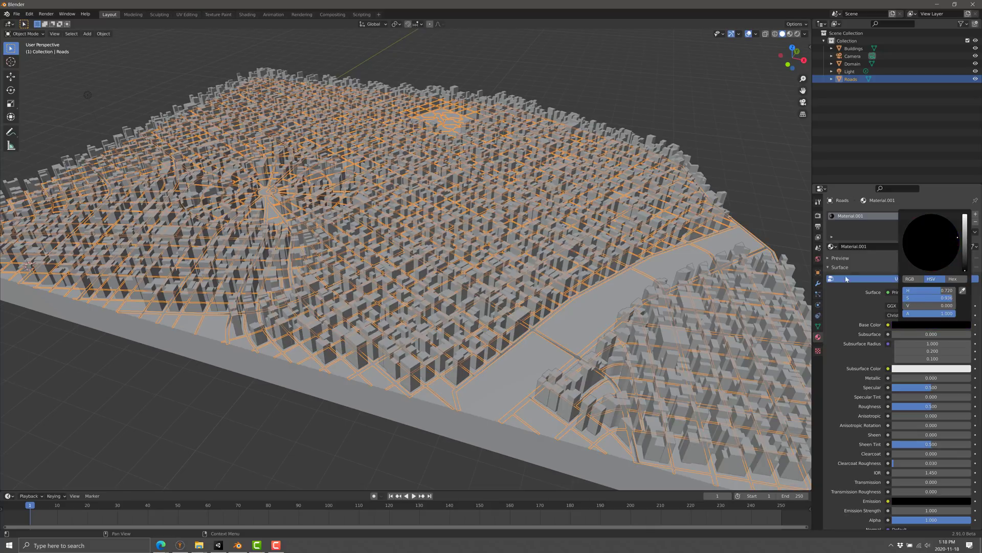
Preview the scene in rendered shading, turn off X-ray, and return to solid shading
click(798, 35)
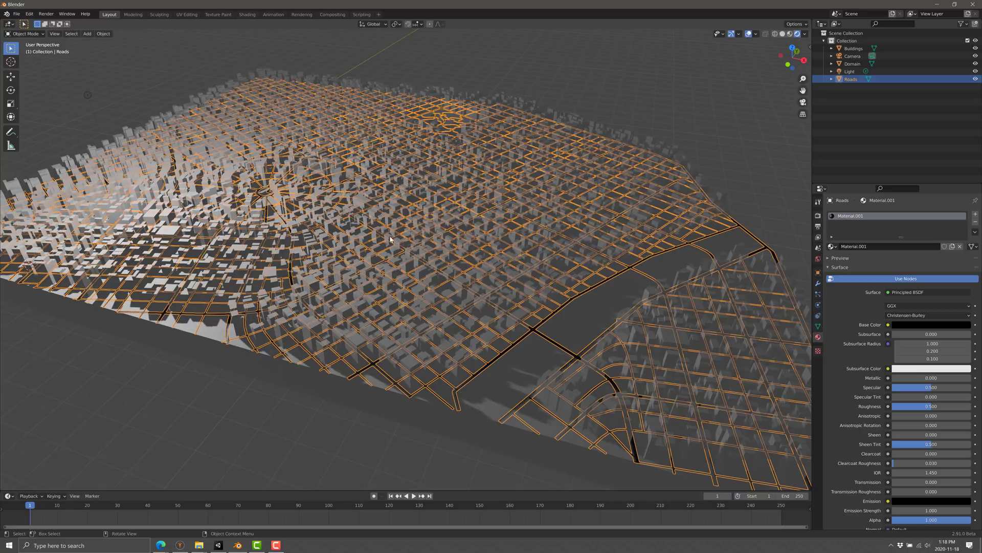
click(791, 34)
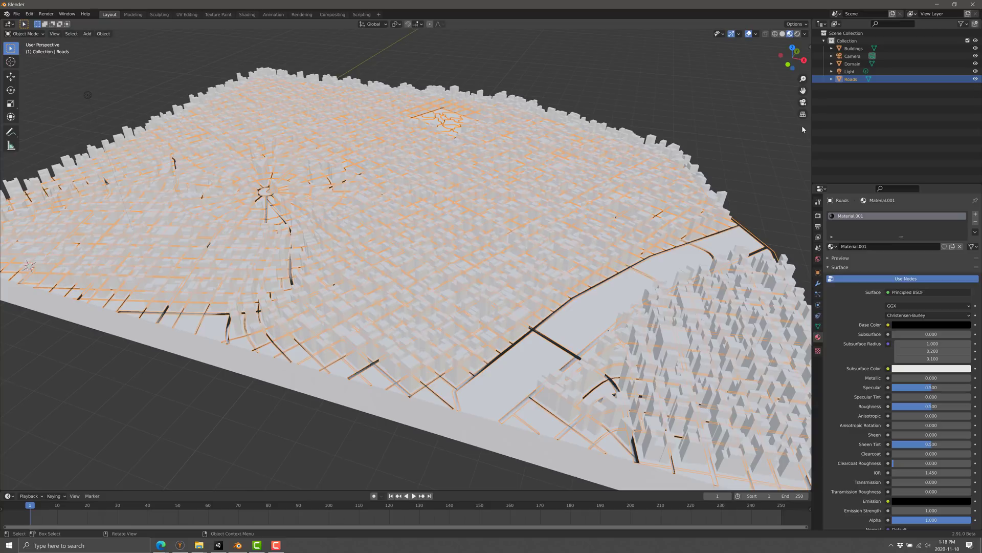
click(783, 35)
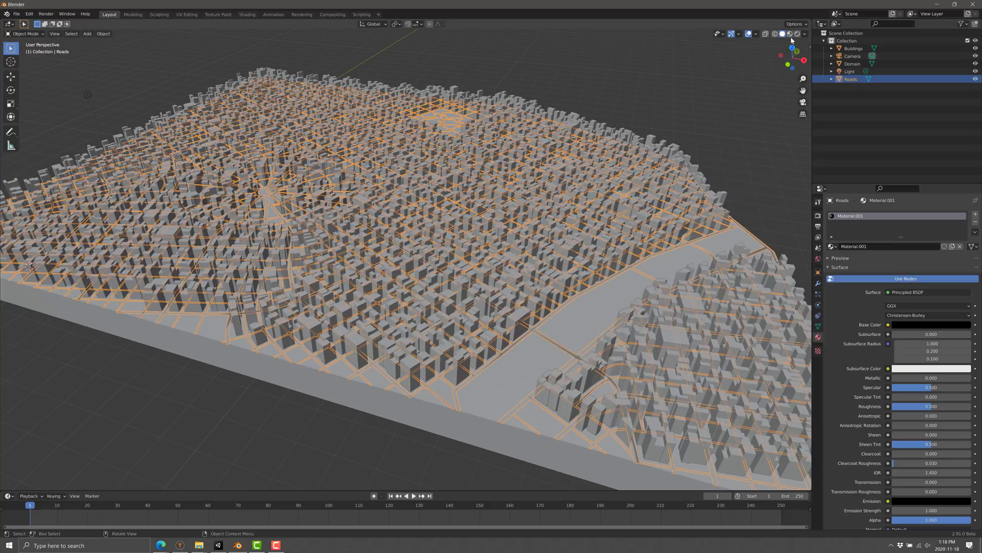
click(16, 14)
mouse_move(31, 117)
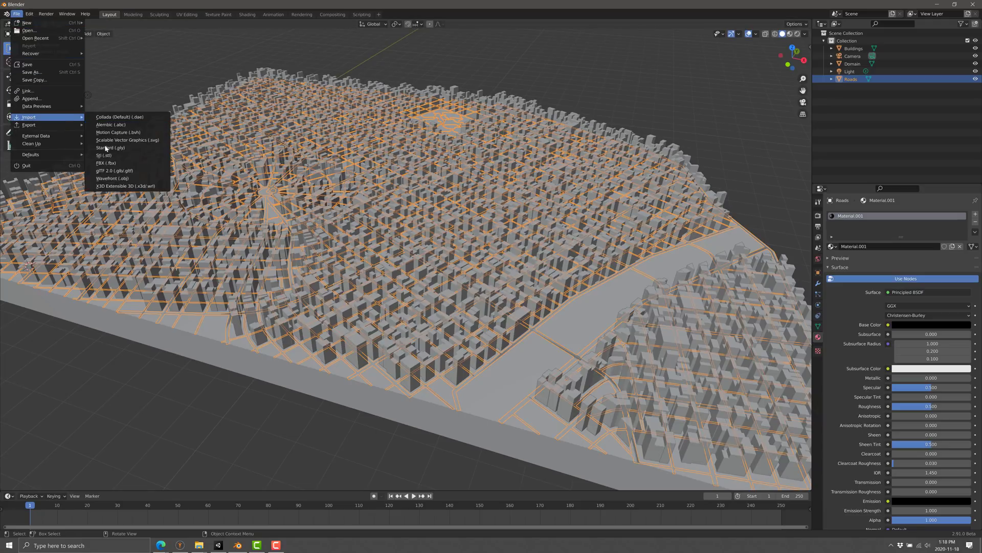
Import blocks.stl and shift the Blocks object down along Z into place
click(105, 155)
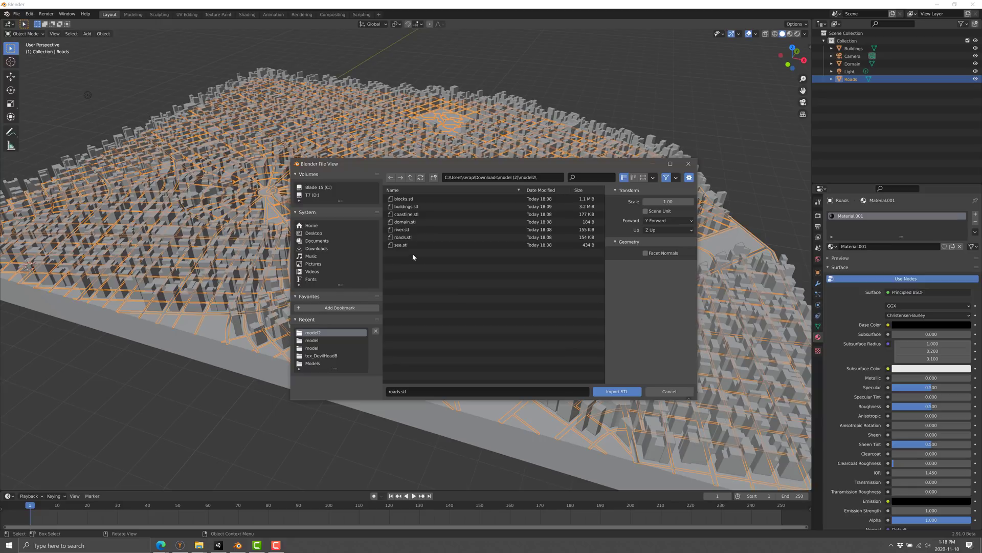
double_click(405, 199)
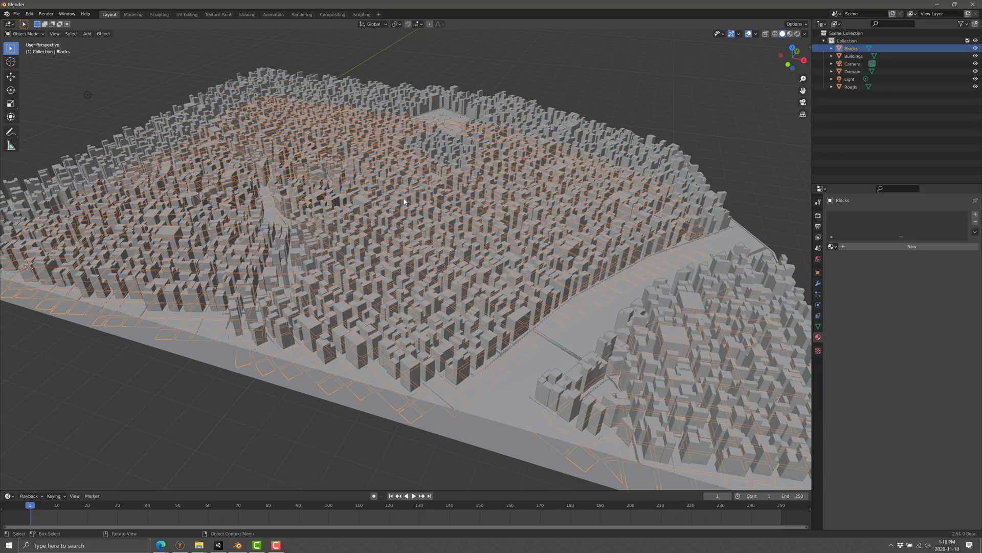
key(g)
key(z)
click(647, 411)
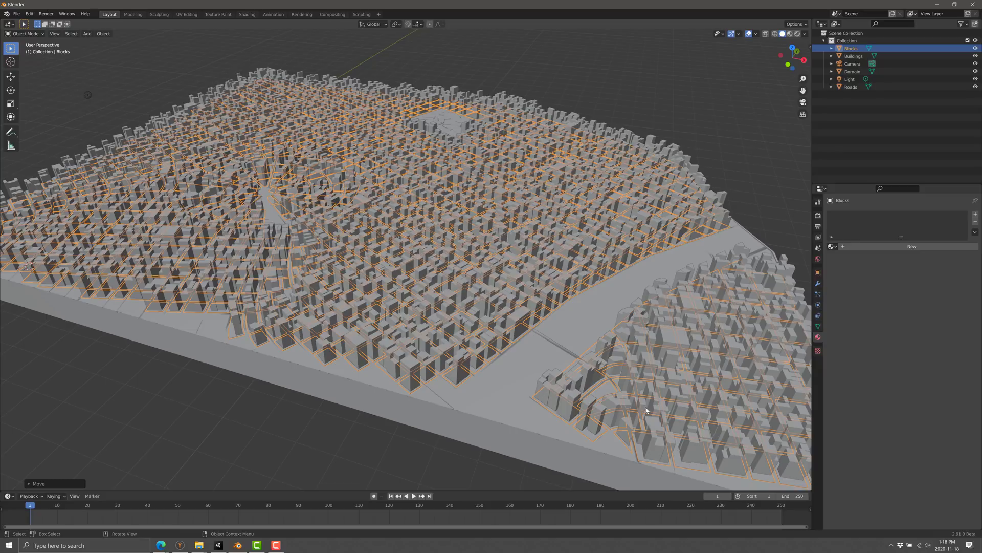
Extrude the selected Blocks edges and raise them slightly along the Z axis
key(Tab)
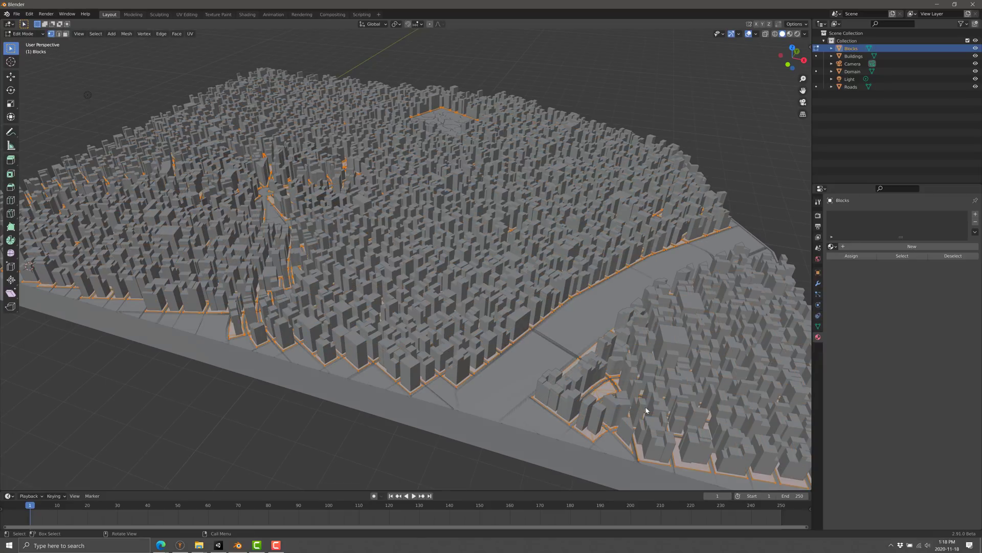
key(e)
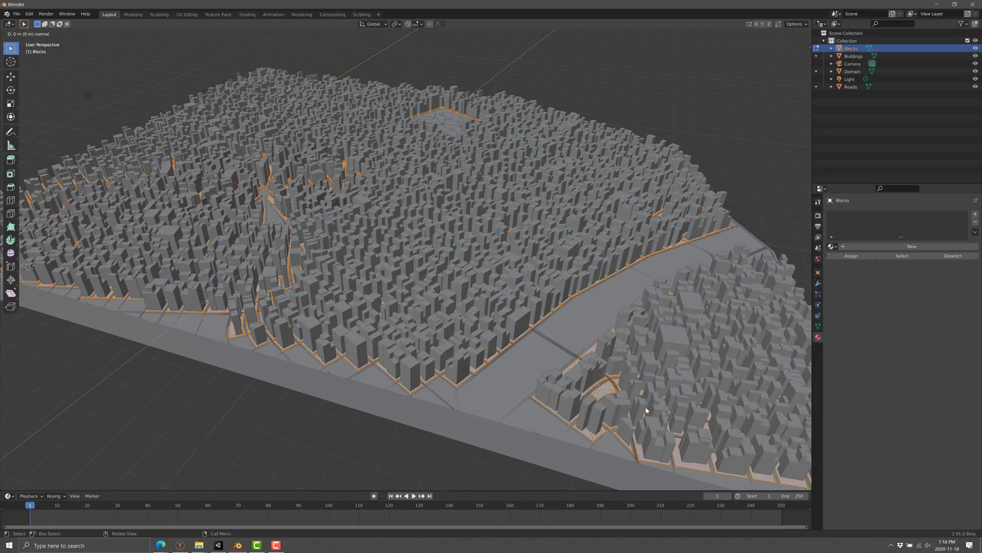
click(647, 411)
key(g)
key(z)
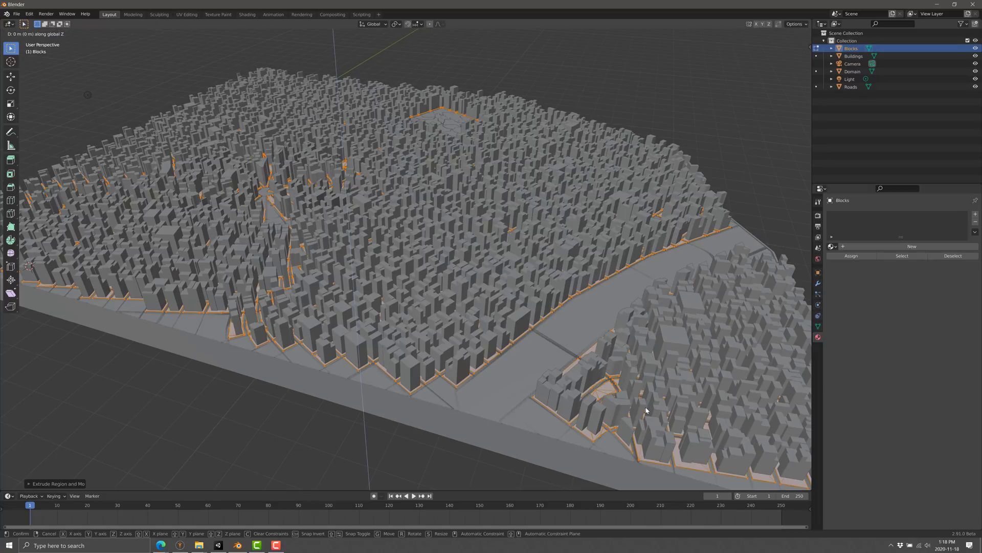
click(647, 411)
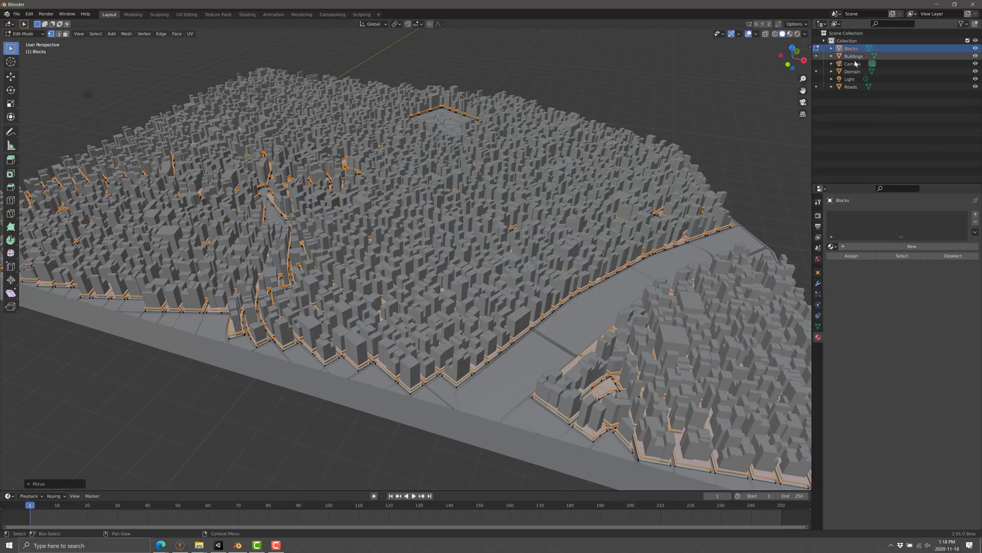
Select the Roads object, dismiss the vertex menu and deselect all vertices
click(853, 87)
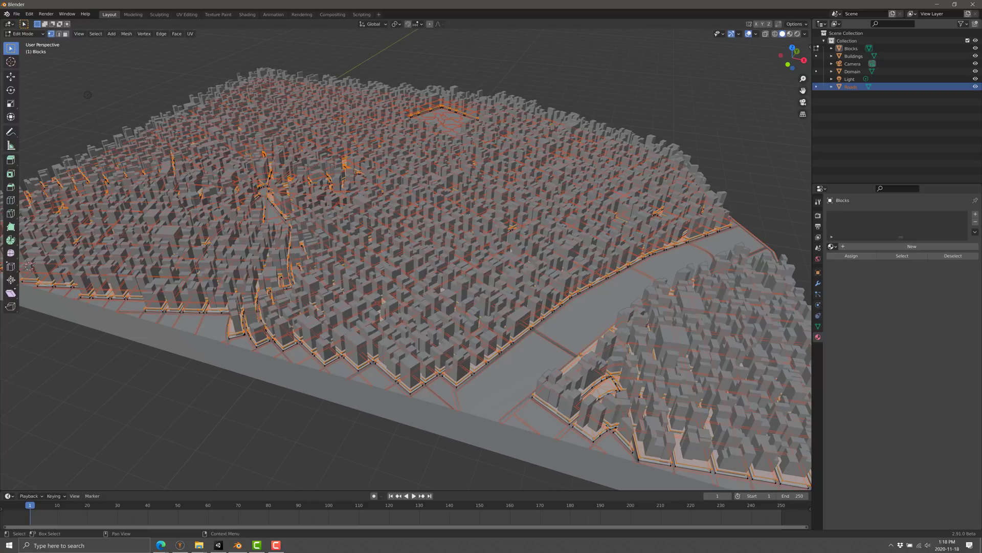
right_click(540, 338)
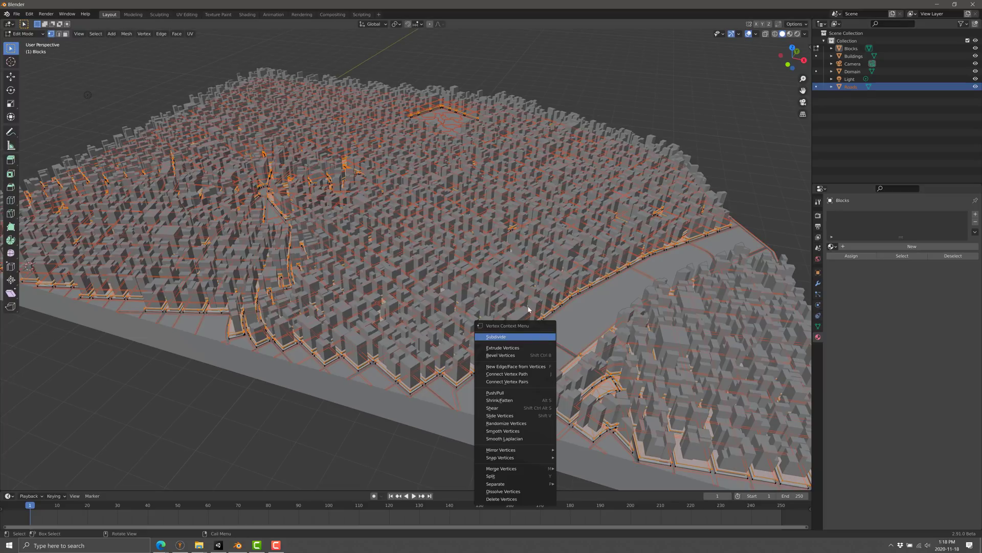
key(Escape)
key(alt+a)
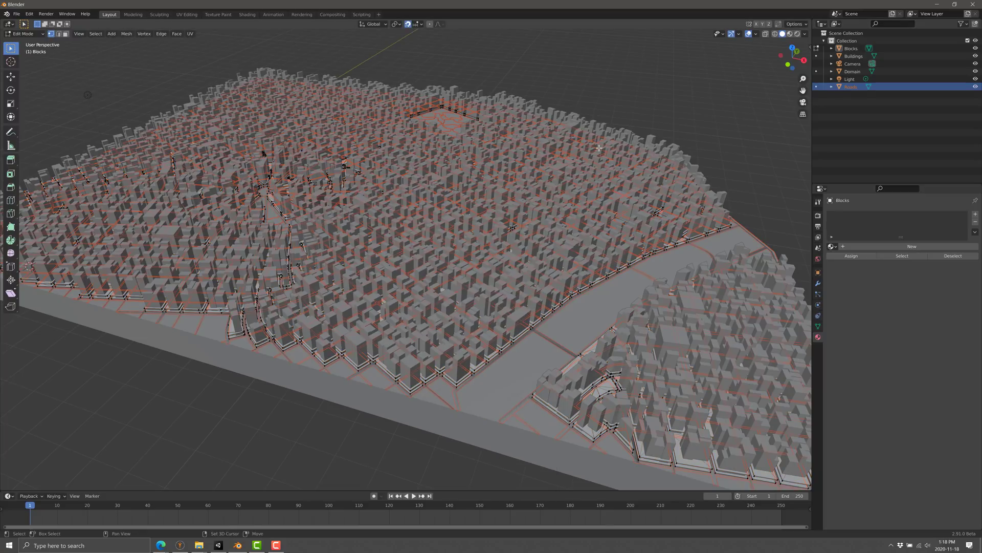
click(24, 35)
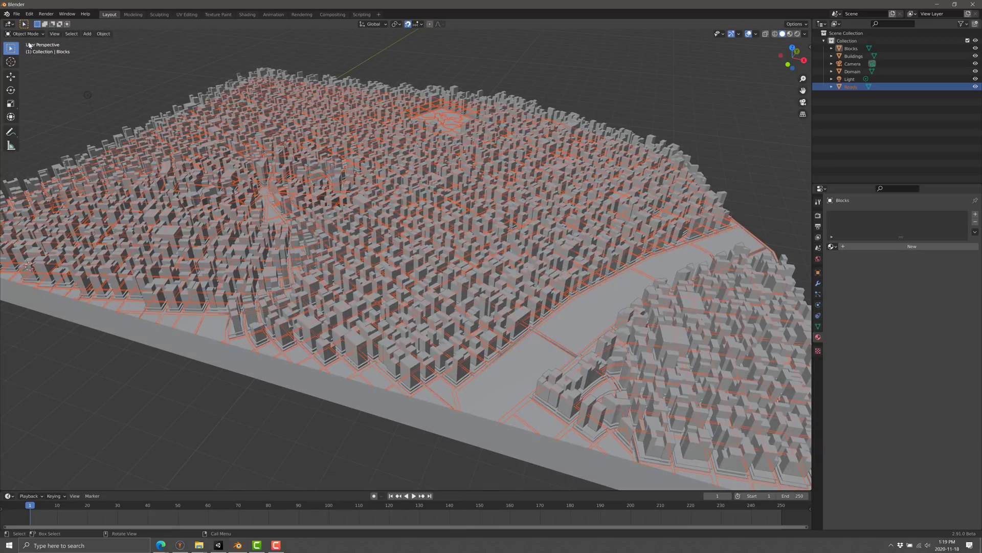
middle_drag(583, 302, 572, 306)
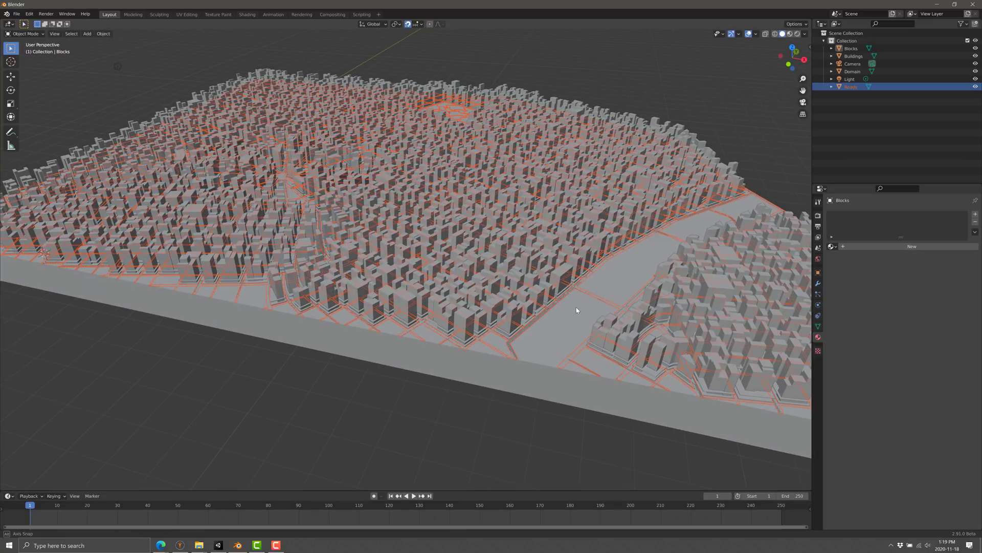
key(shift+grave)
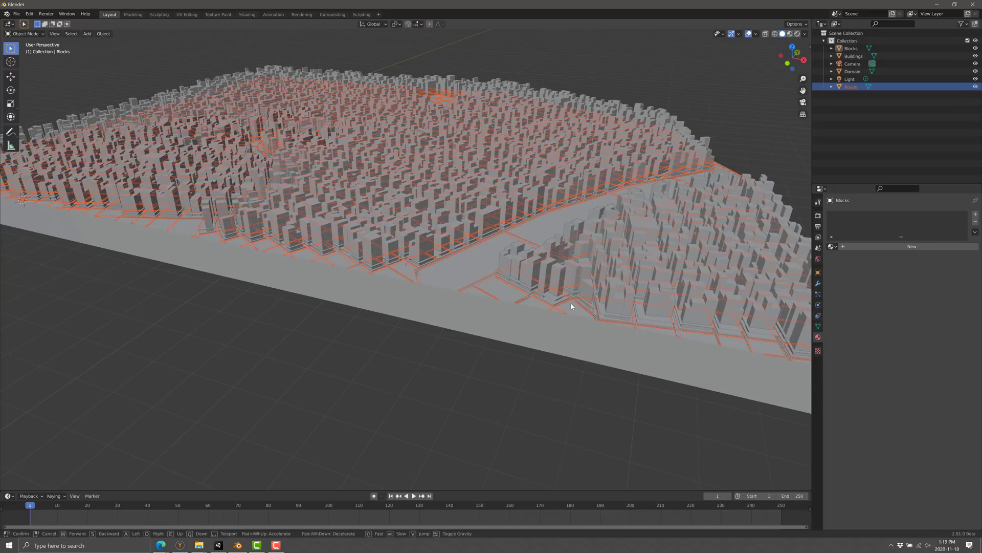
key(w)
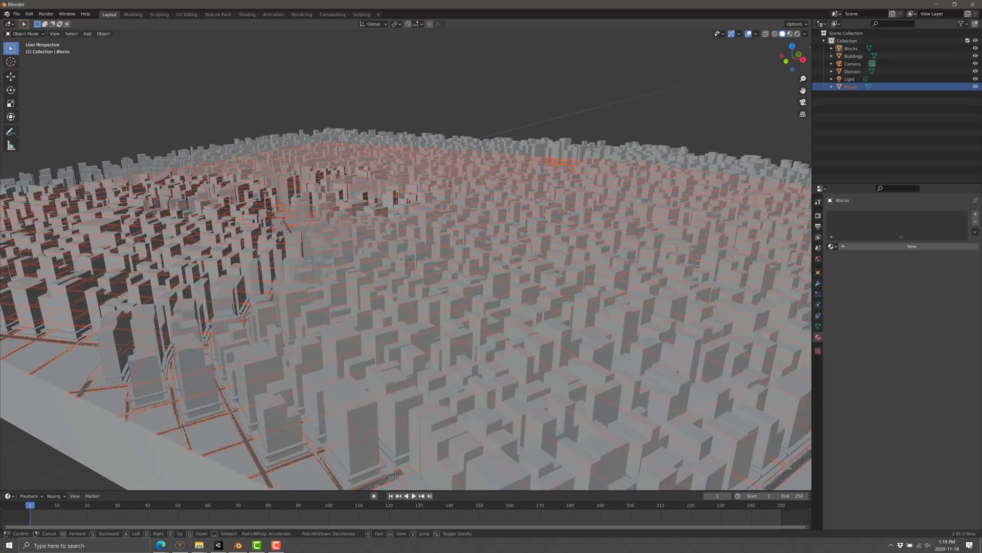
key(w)
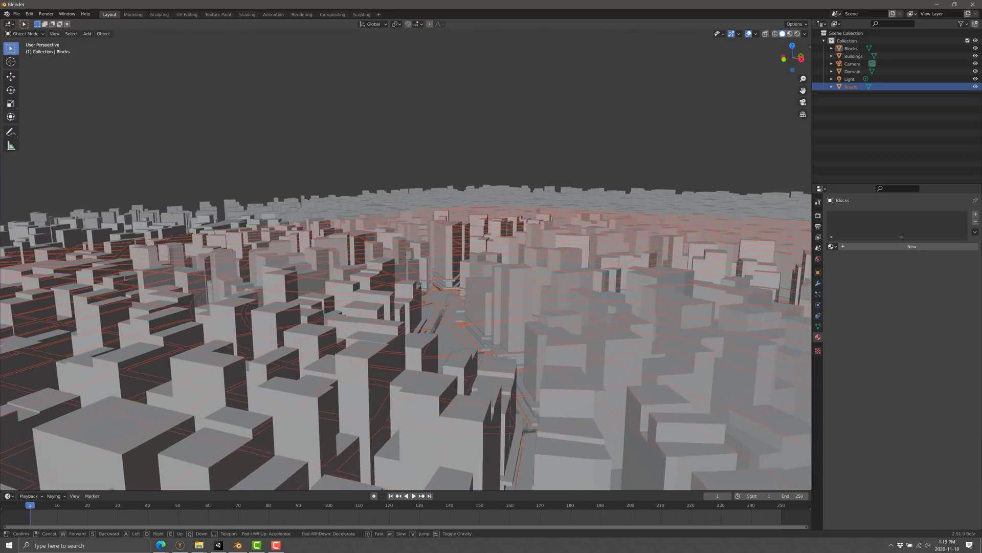
key(w)
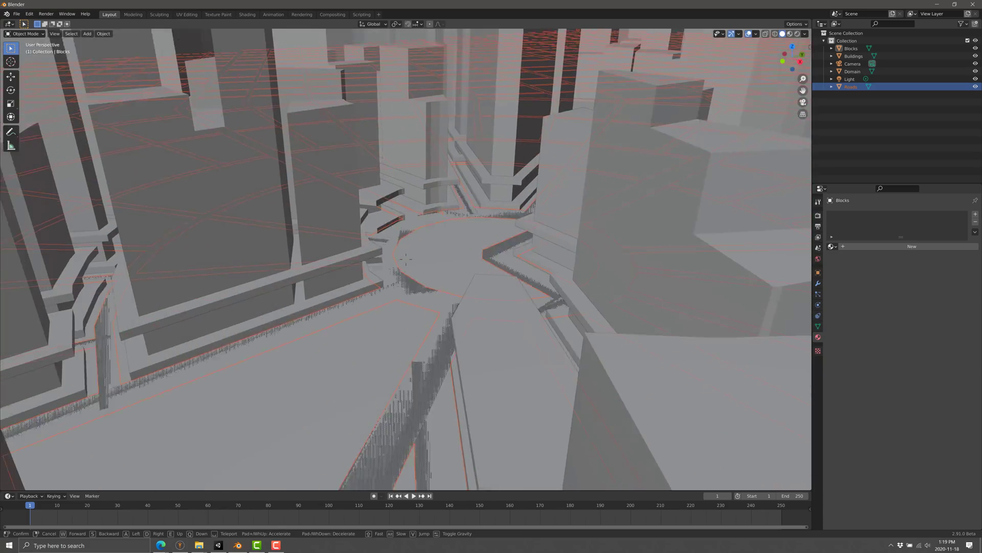
key(w)
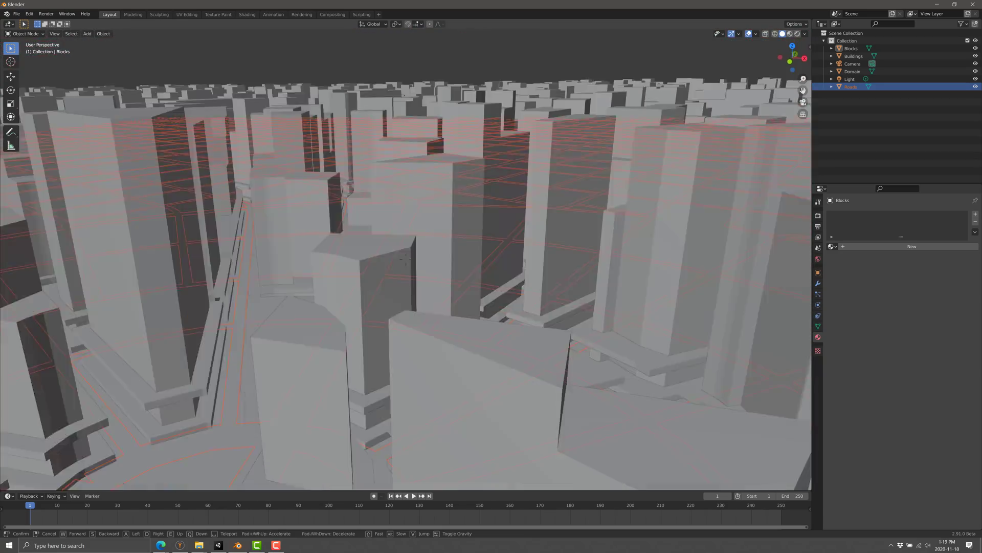
key(e)
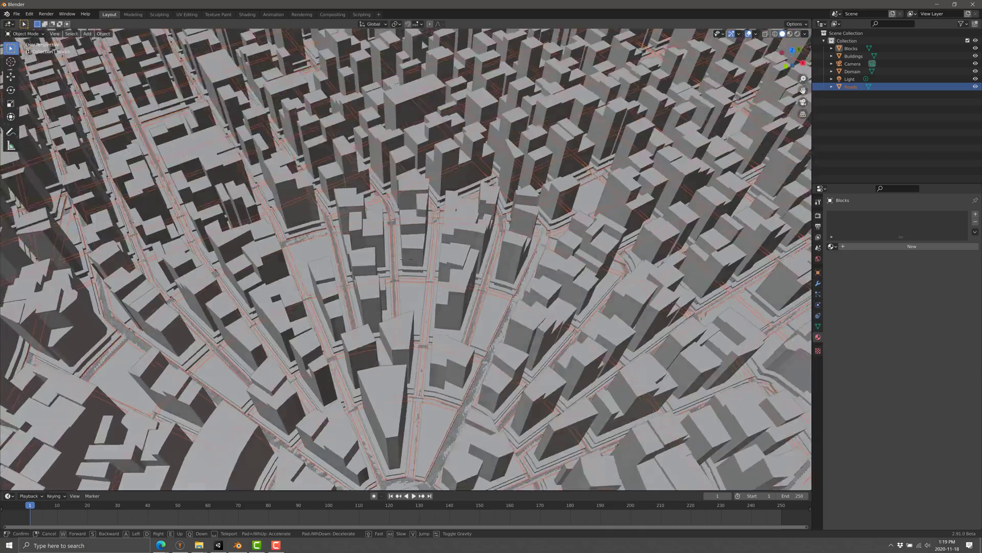
key(w)
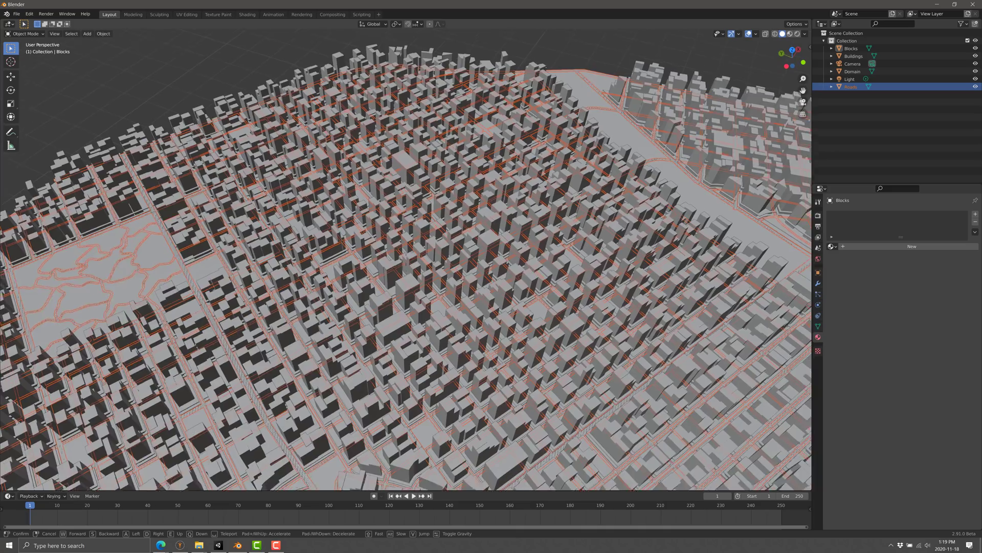
key(w)
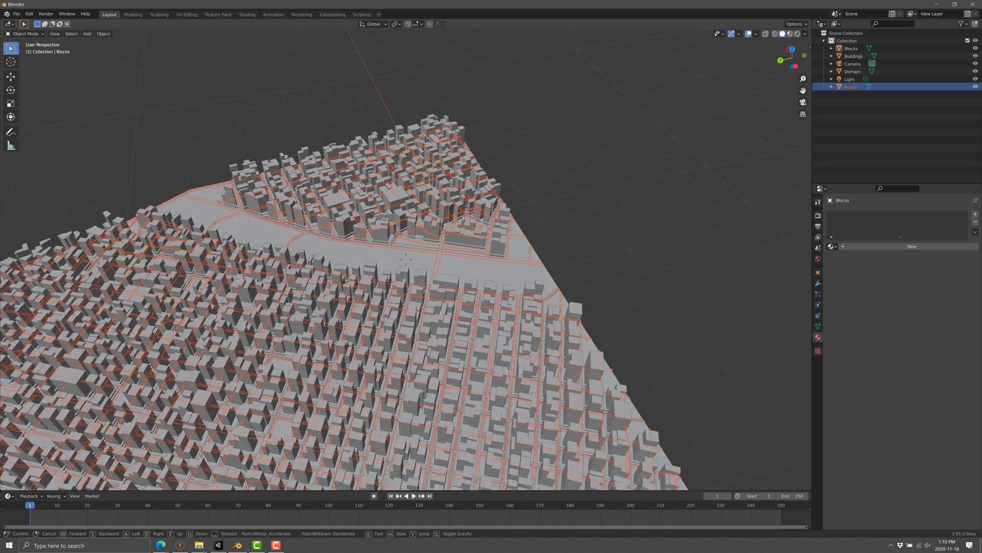
key(w)
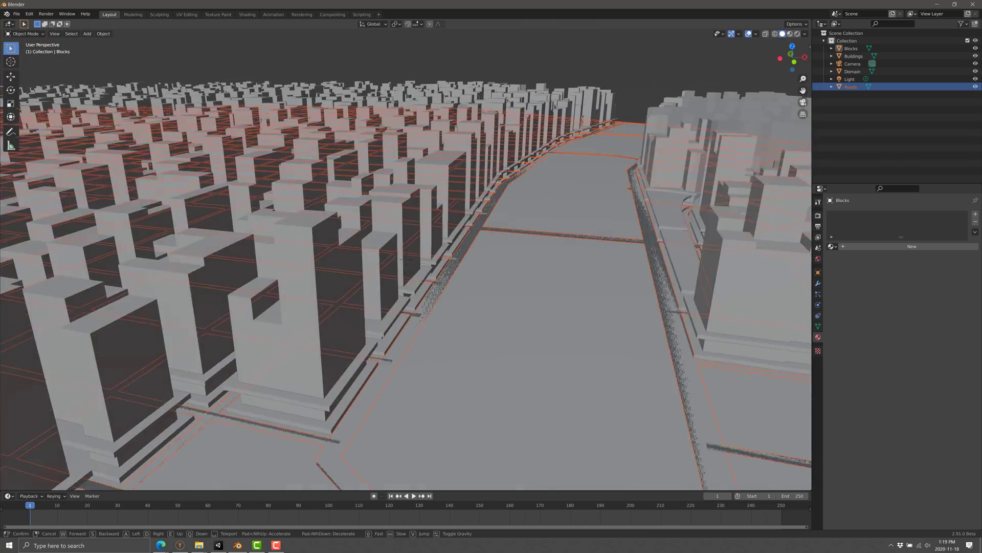
key(e)
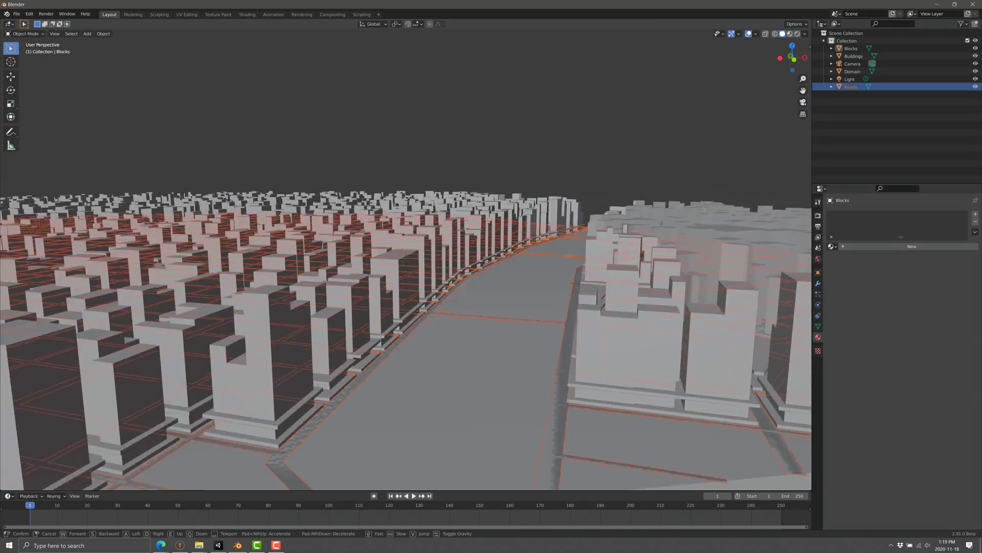
key(s)
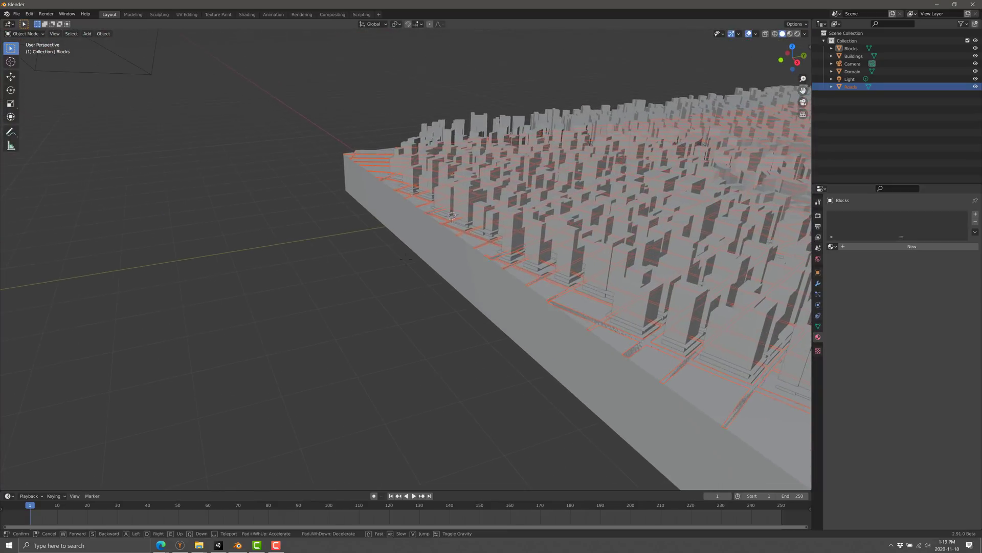
key(a)
key(d)
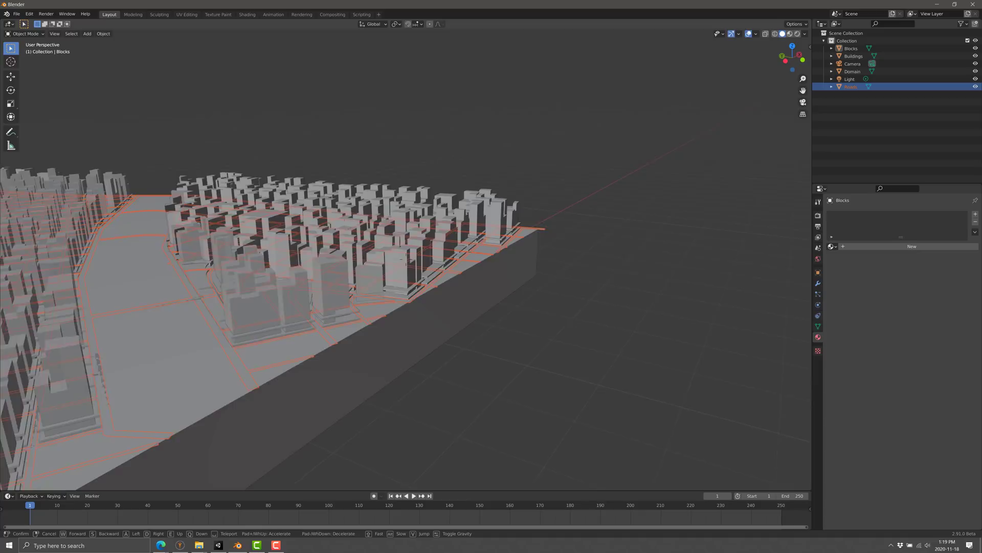
key(w)
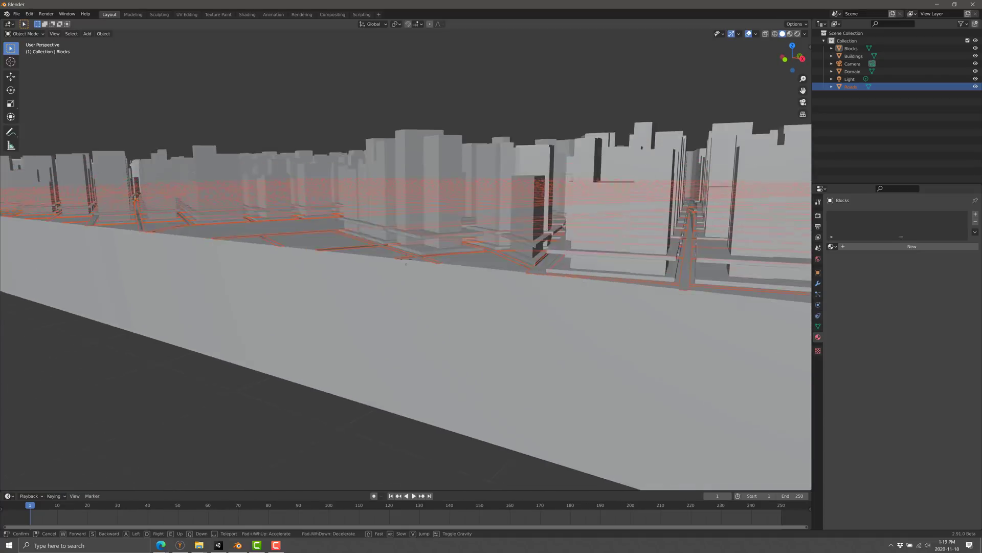
key(e)
key(s)
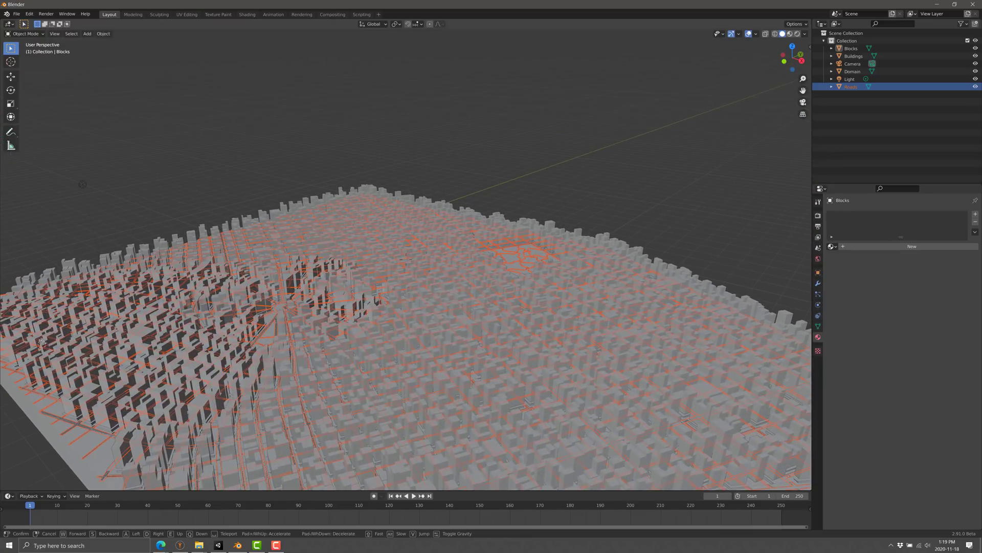
key(w)
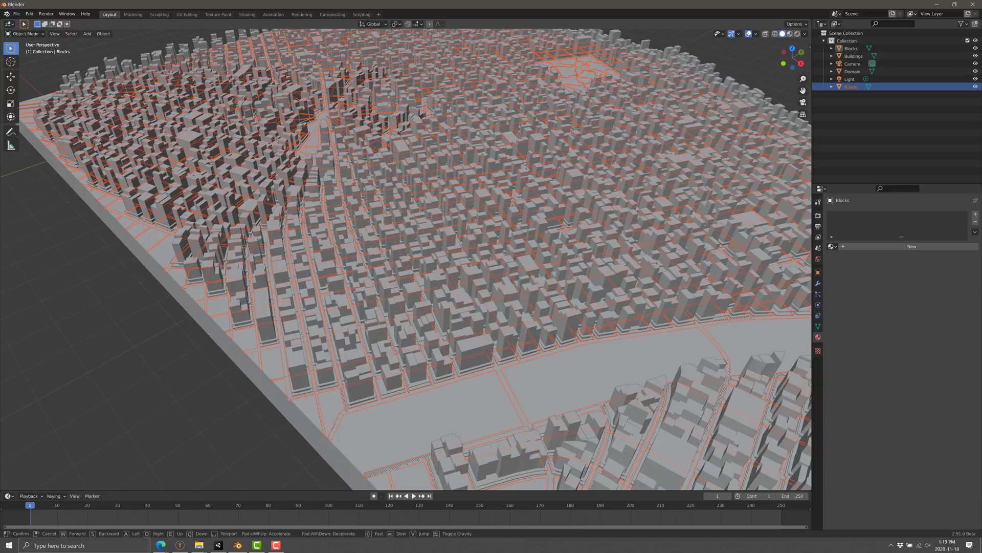
key(w)
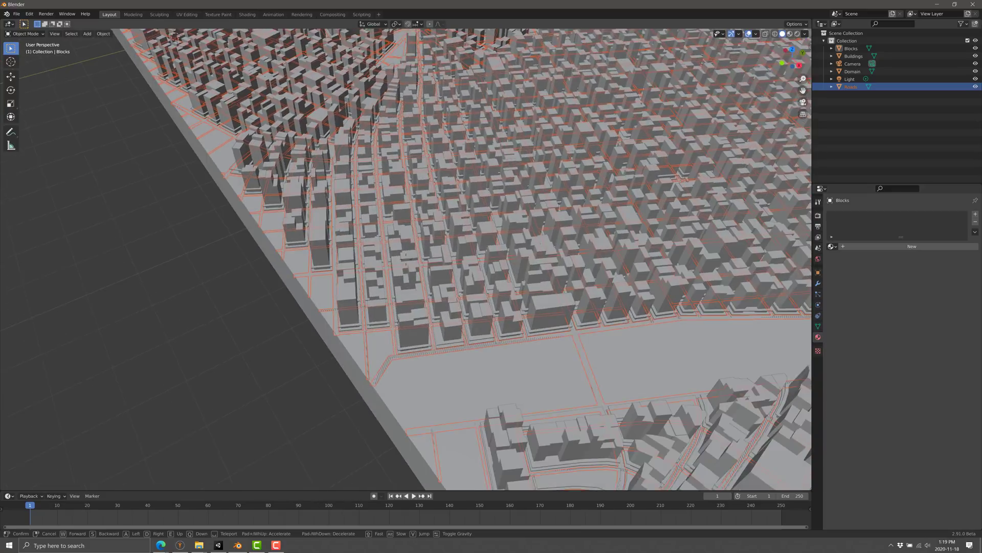
key(w)
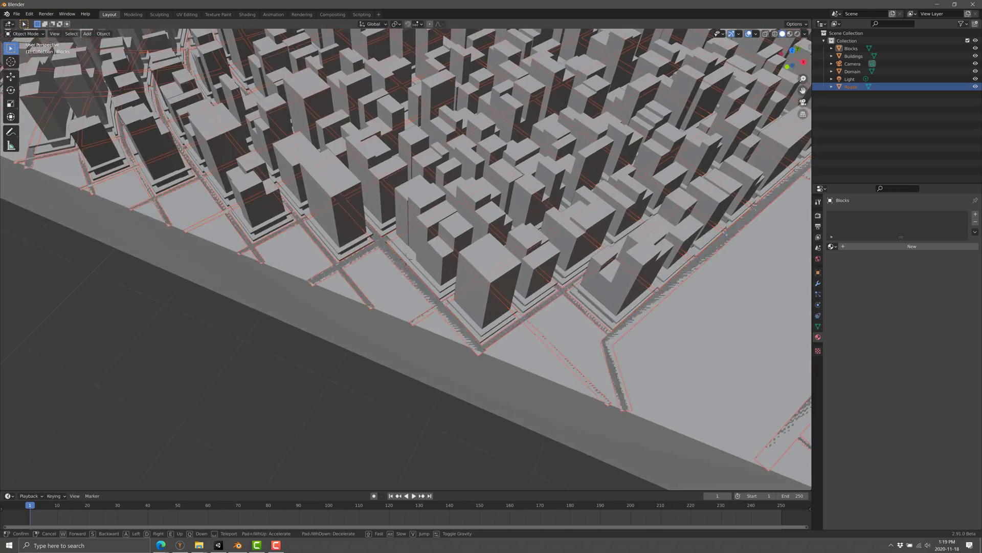
key(w)
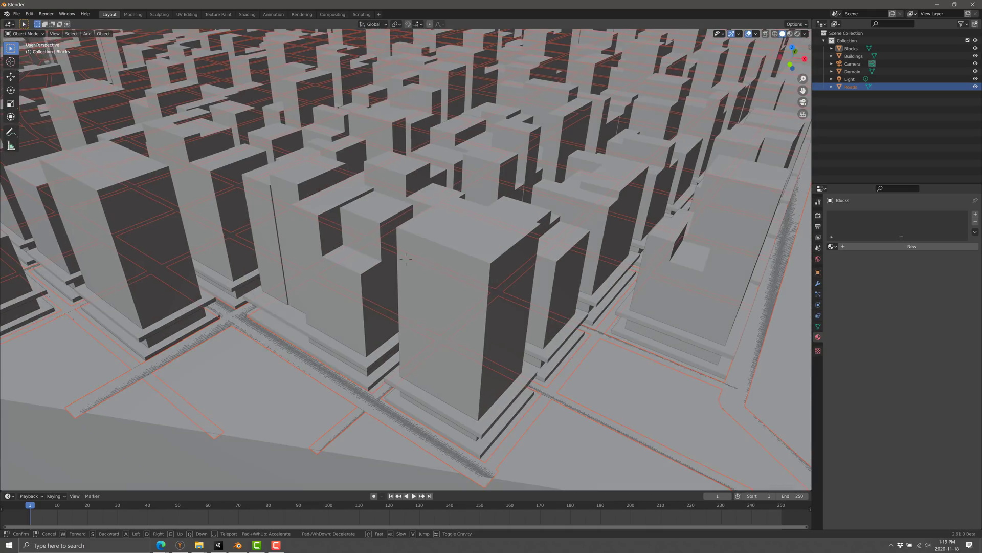
key(w)
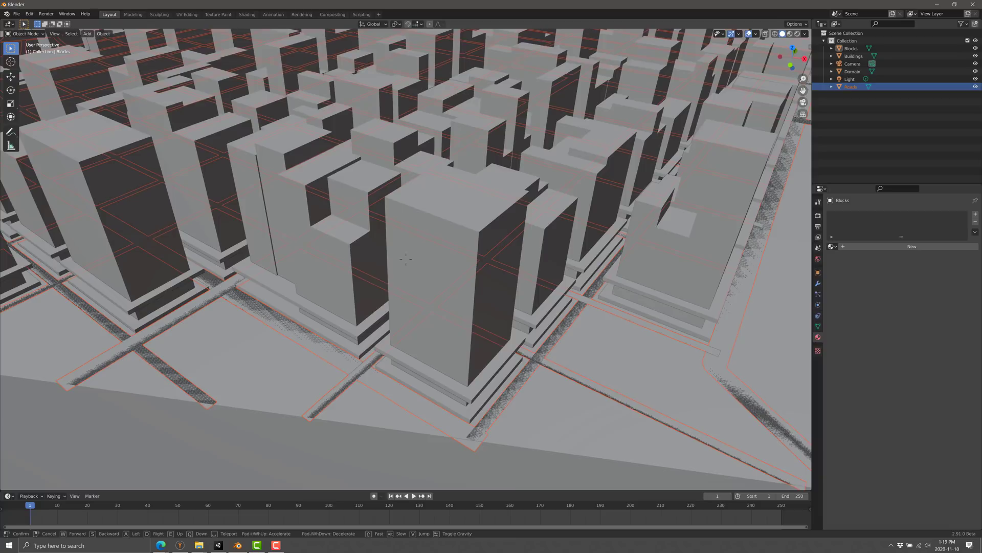
key(w)
key(w)
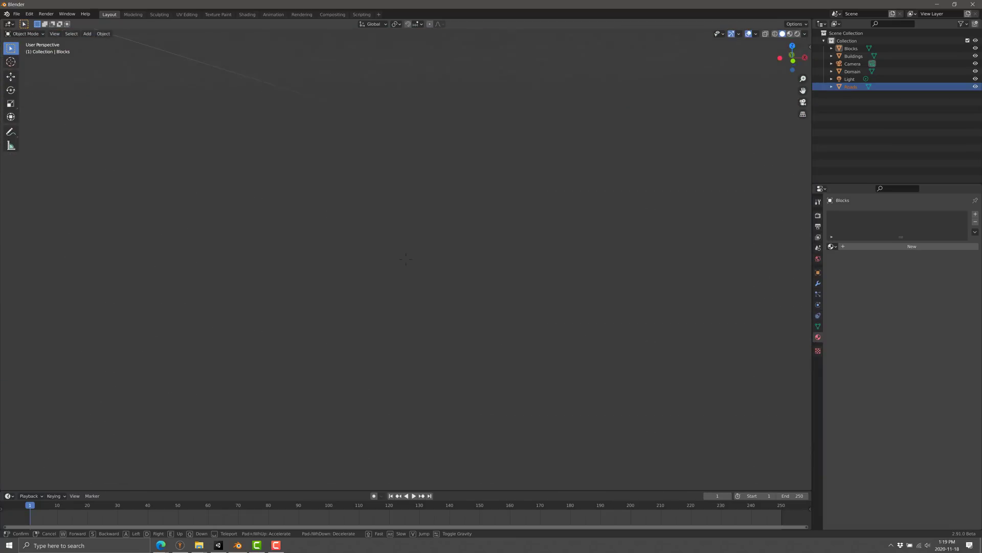
Finish the walk-navigation tour flying over and under the city
key(w)
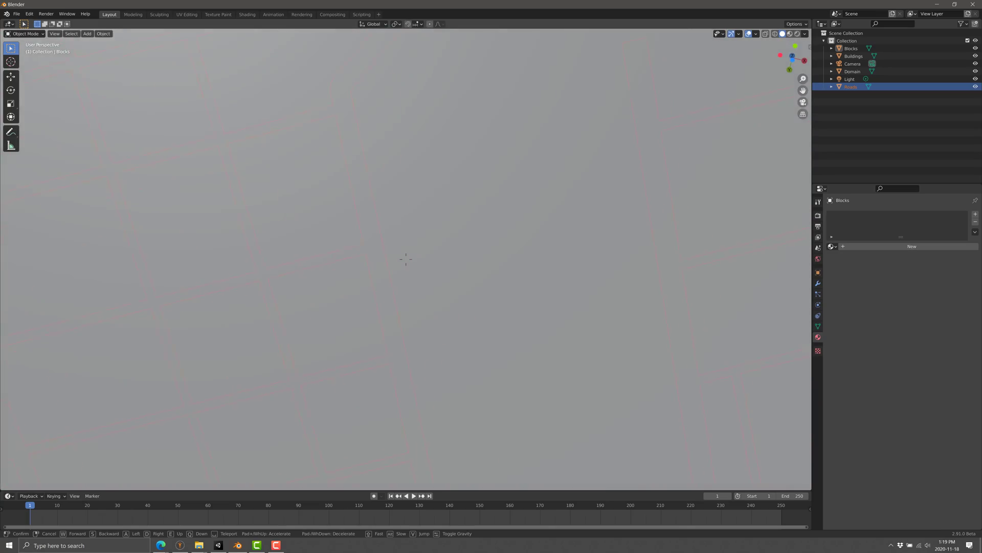
key(w)
key(w)
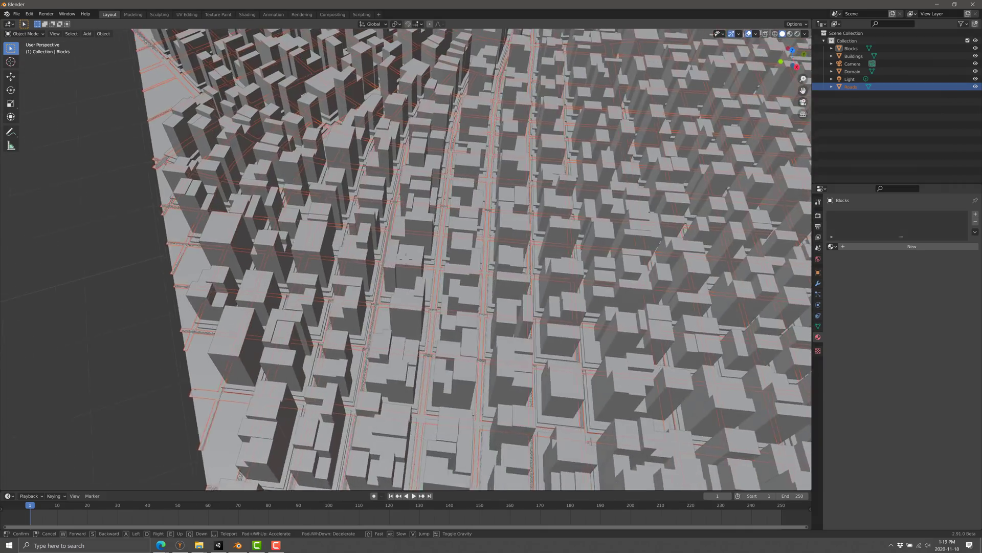
key(w)
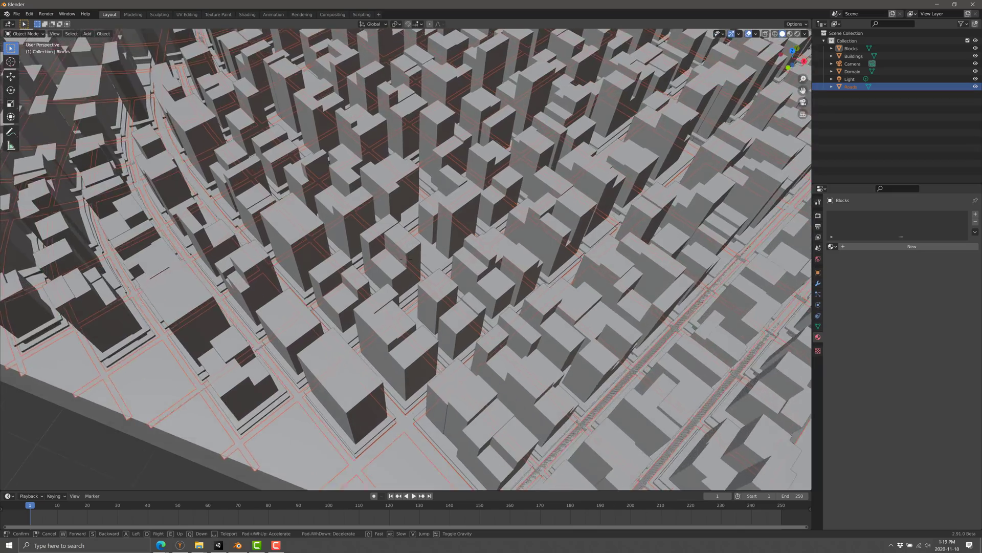
key(s)
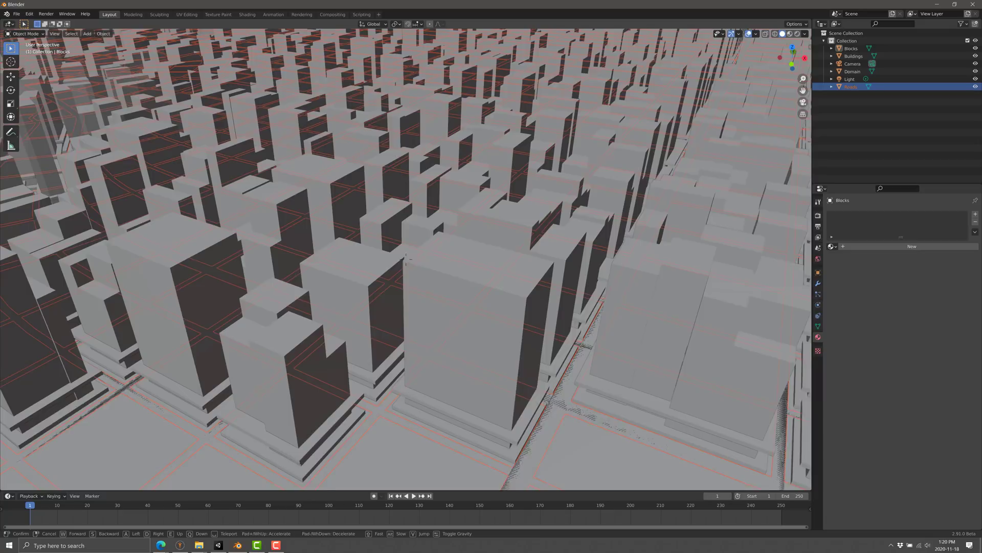
click(405, 261)
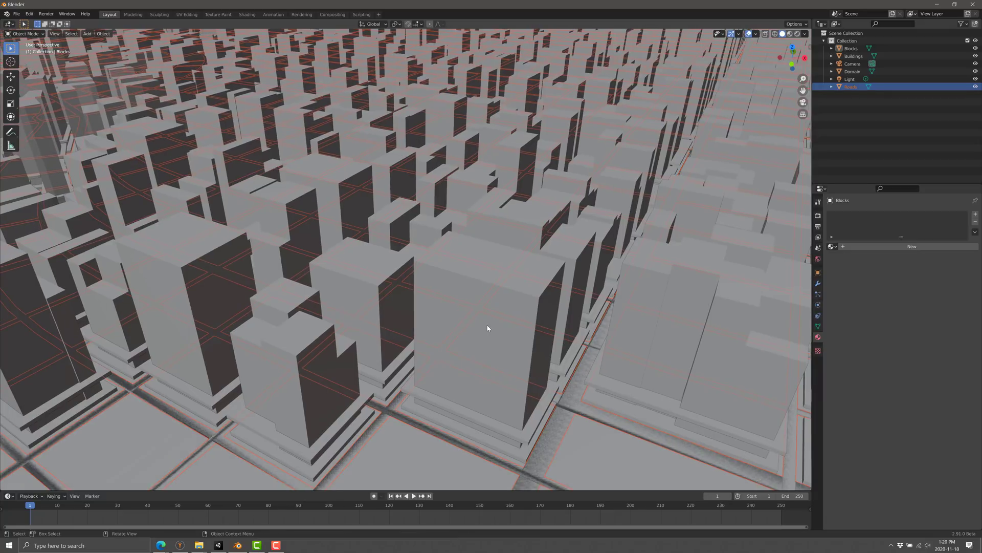
Make Buildings the active object and enter Edit Mode on its mesh
key(Tab)
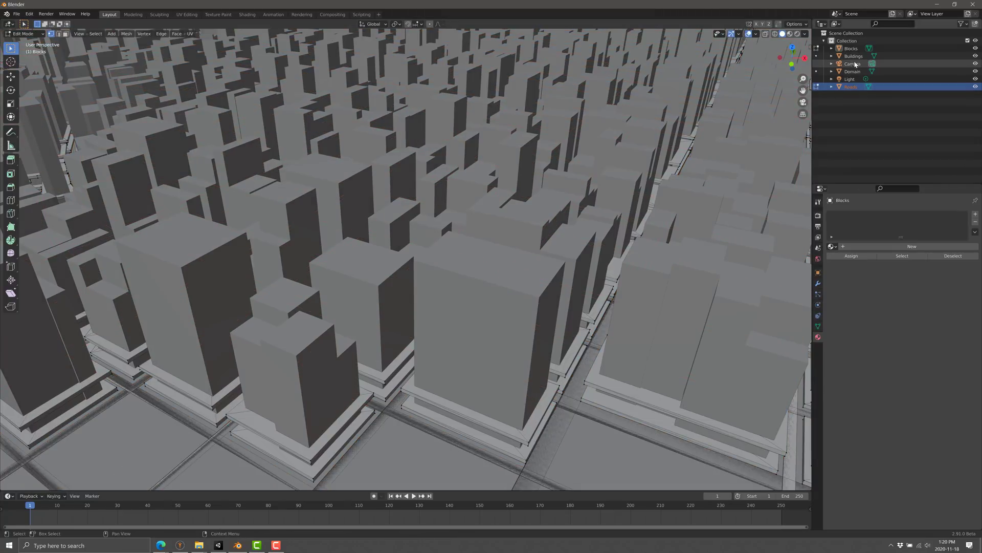
click(853, 56)
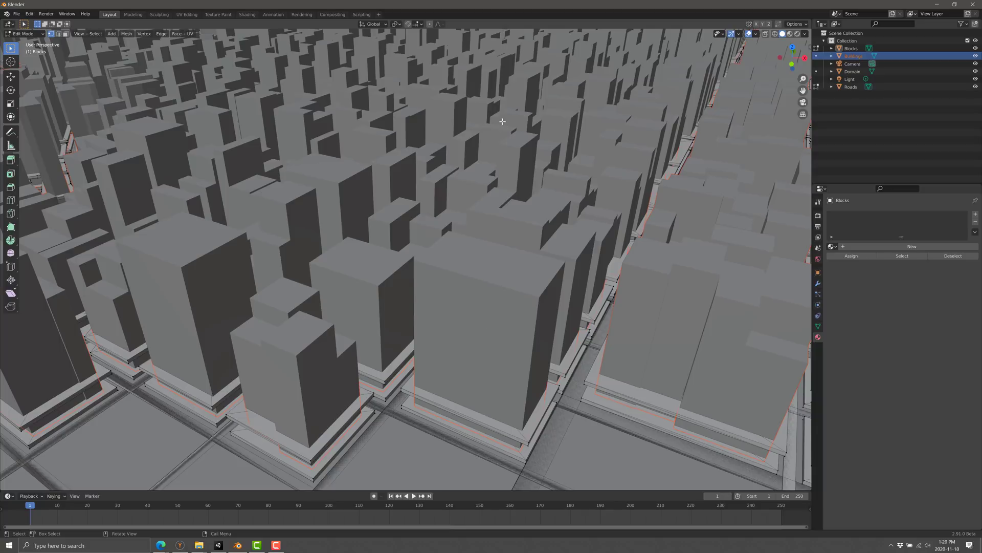
click(27, 33)
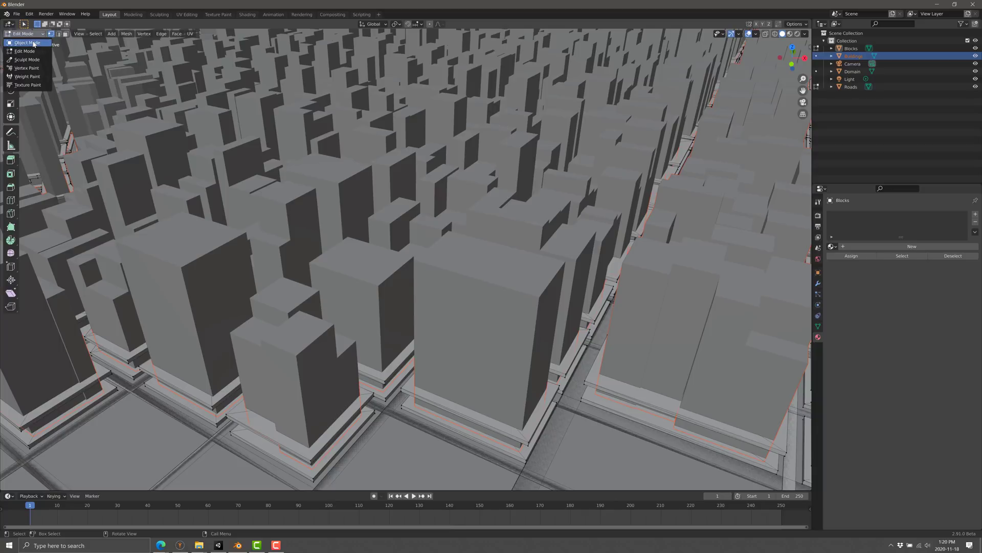
click(28, 44)
click(755, 182)
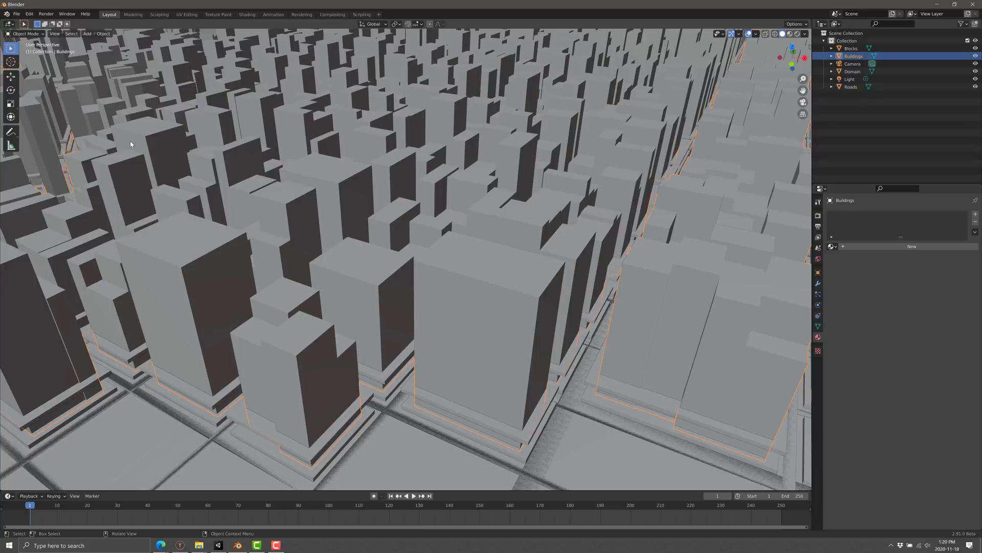
click(24, 34)
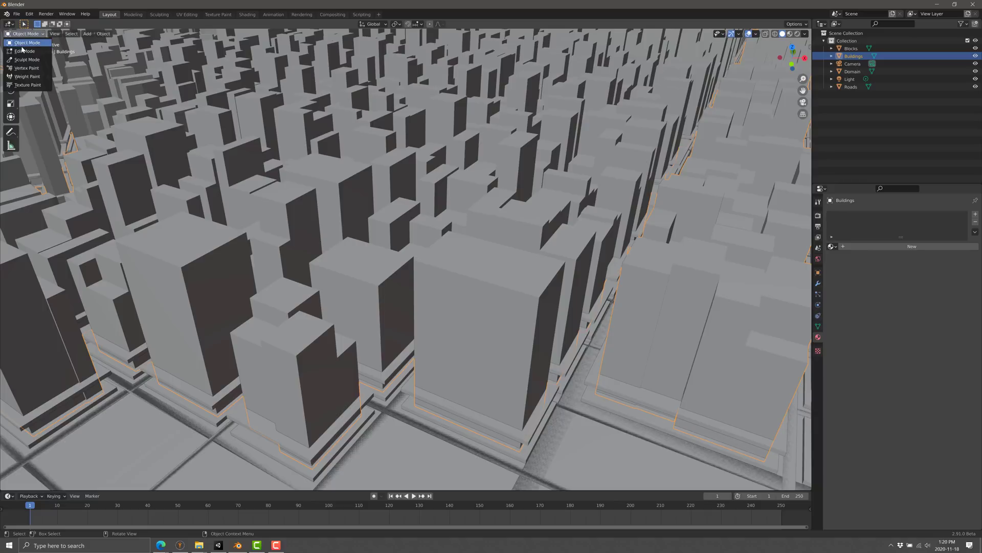
click(24, 51)
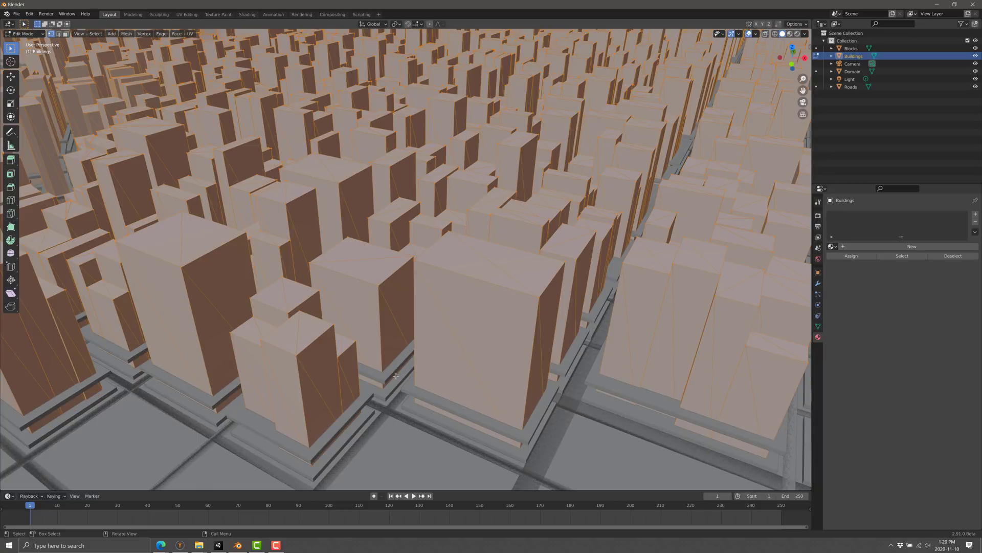
Select one front building's faces and UV-map them with Cube Projection
click(66, 34)
click(498, 350)
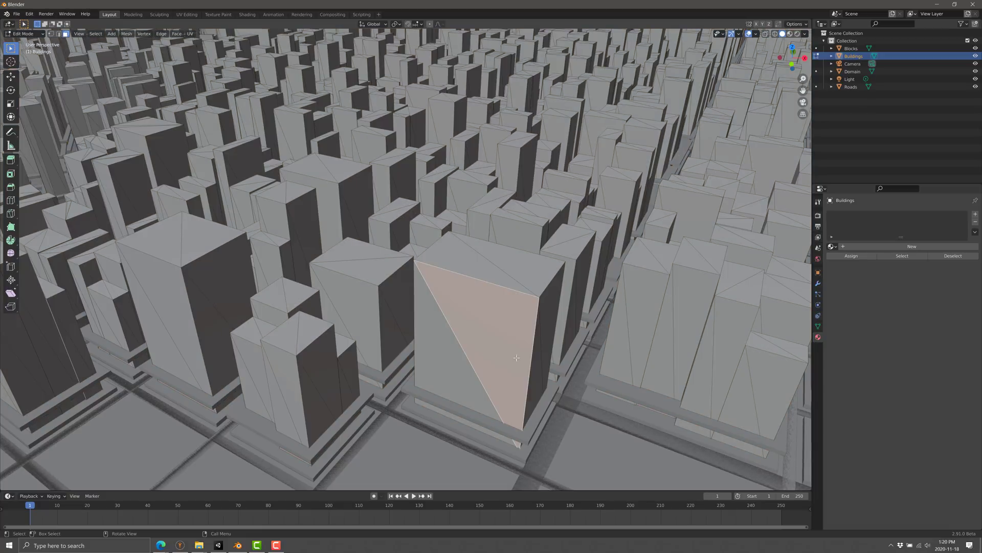
shift+click(450, 367)
shift+click(533, 368)
shift+click(550, 339)
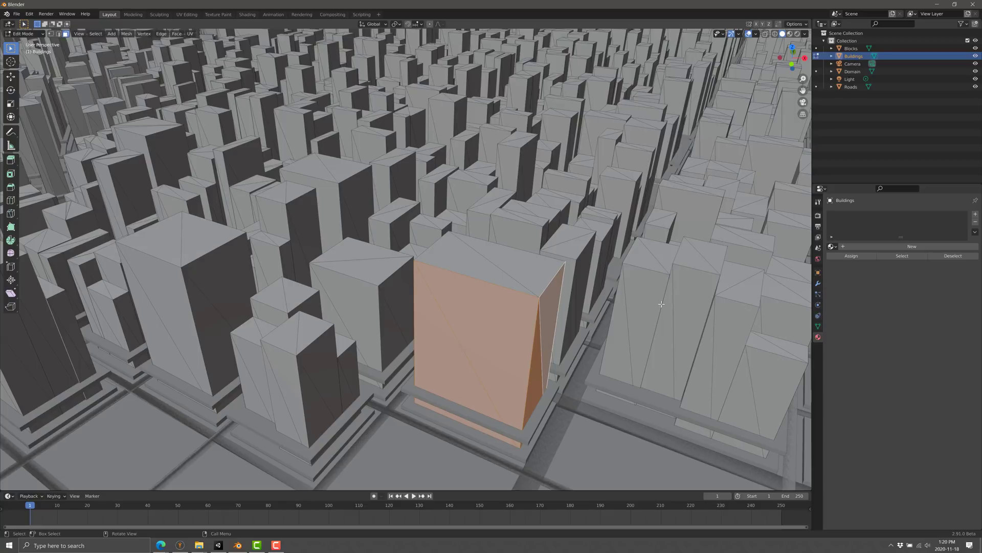
key(u)
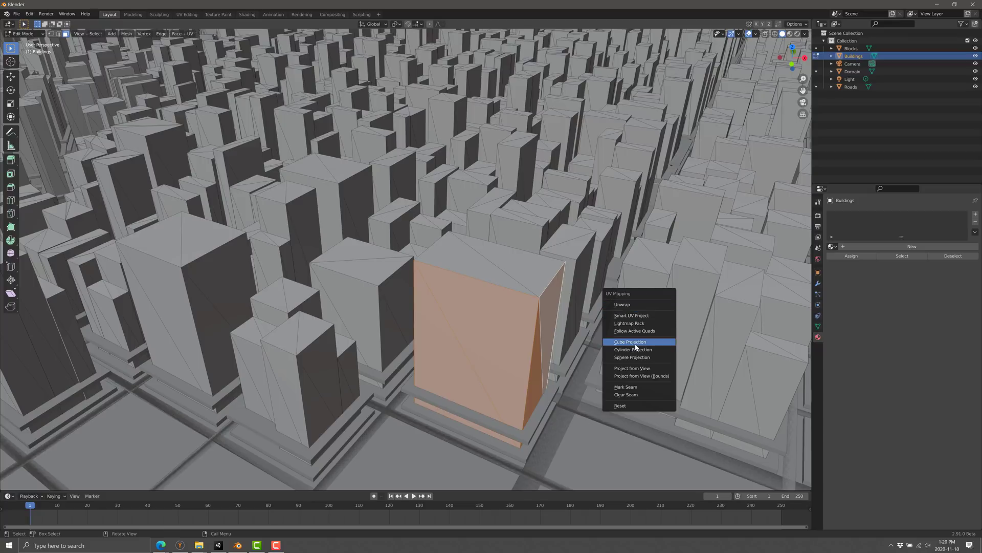
click(630, 342)
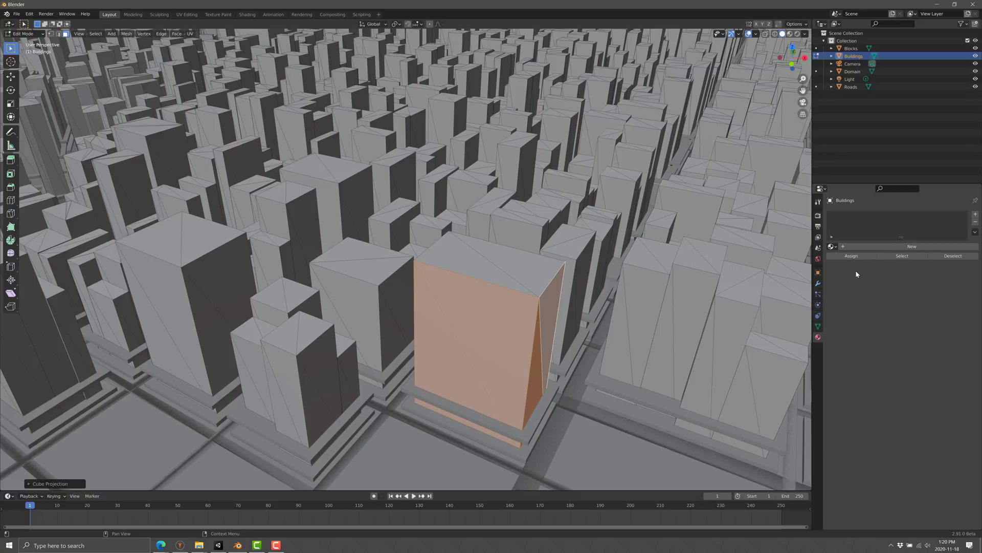
Create a new material for Buildings and split off a Shader Editor area
click(889, 246)
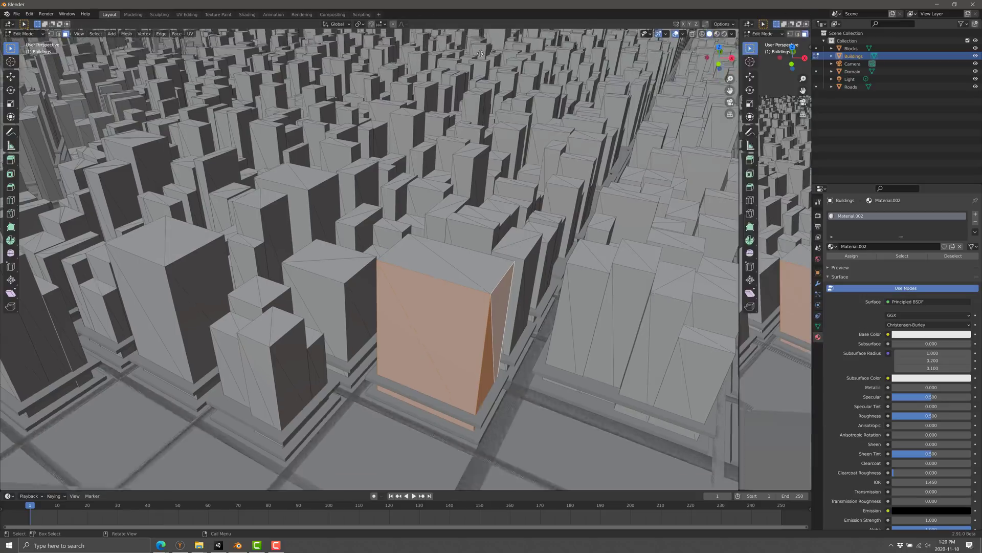
drag(810, 22, 407, 230)
click(421, 24)
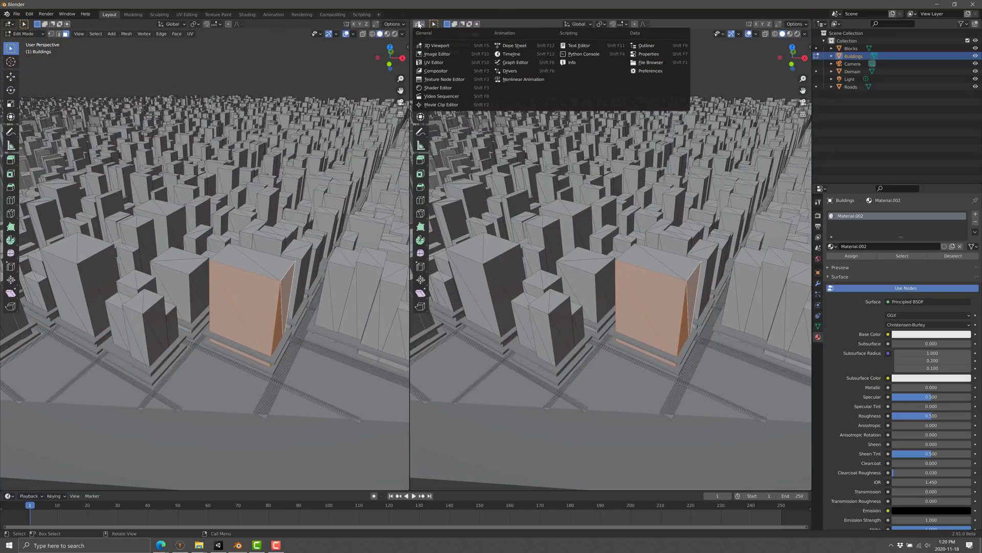
click(444, 87)
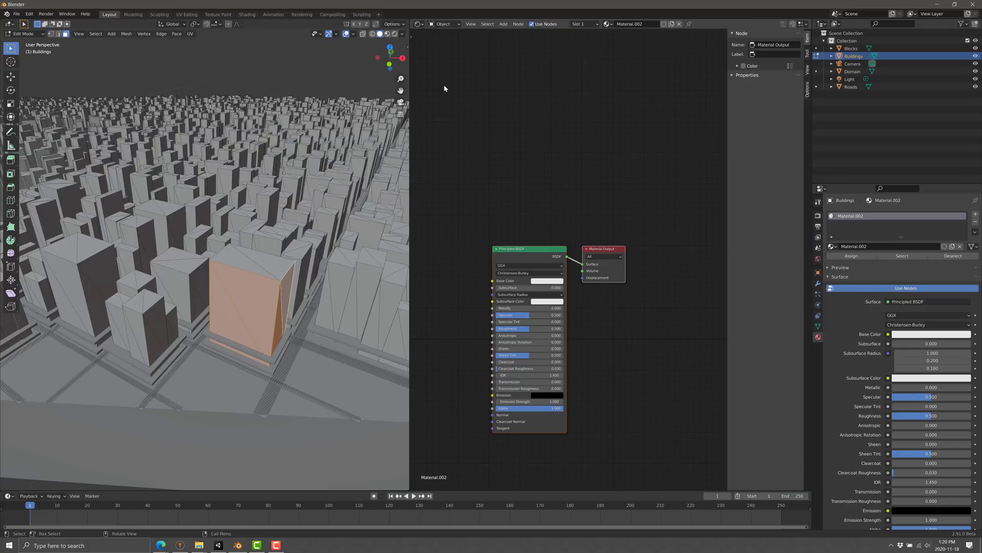
mouse_move(237, 545)
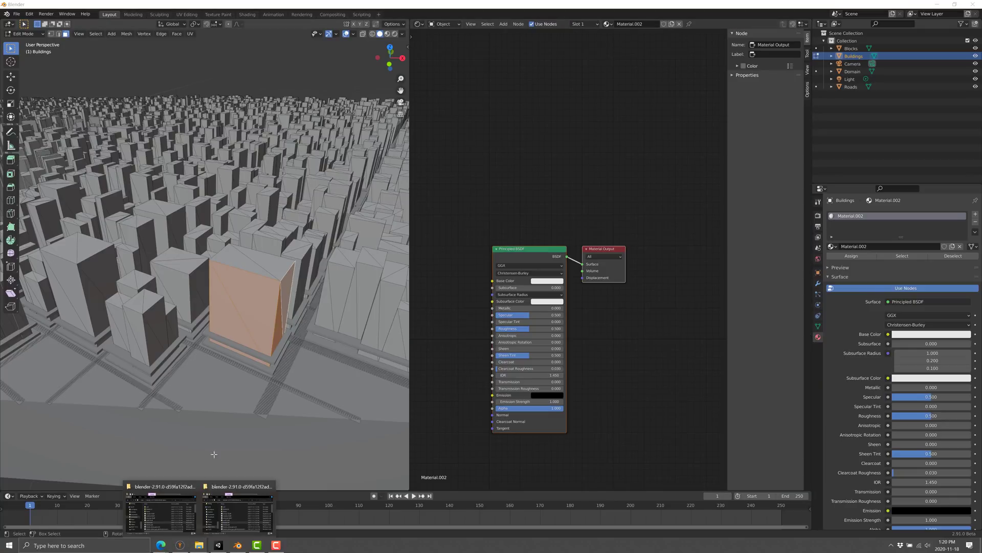
Drag Facade005_2K_Color.jpg from Downloads in as an image texture and link its Color to Base Color
click(166, 518)
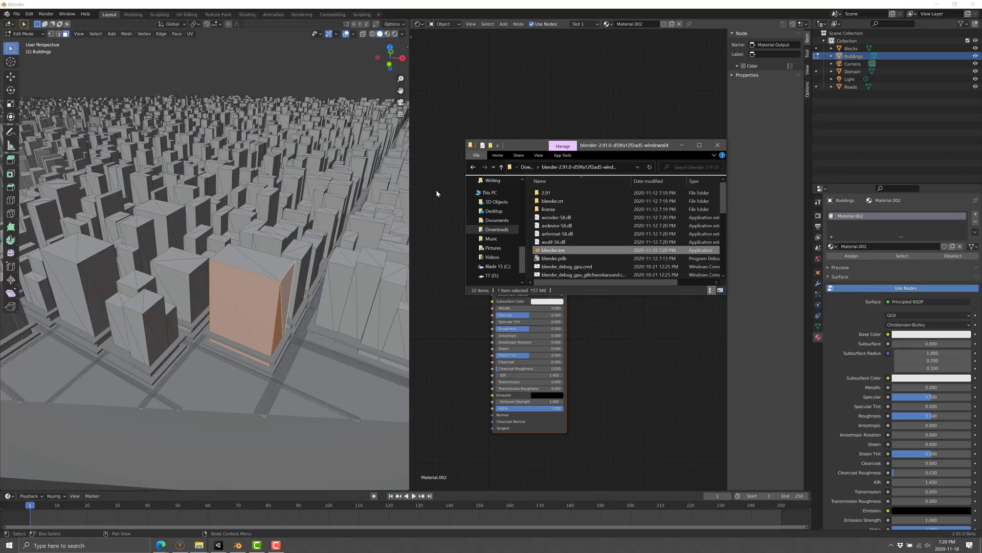
click(529, 167)
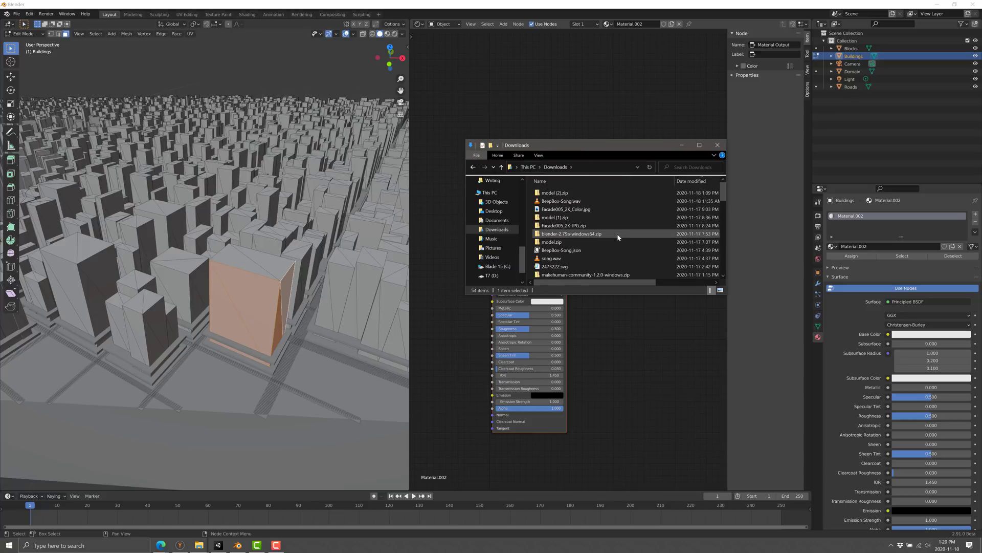
click(575, 226)
mouse_move(574, 226)
mouse_down()
mouse_move(614, 234)
mouse_move(532, 190)
mouse_up()
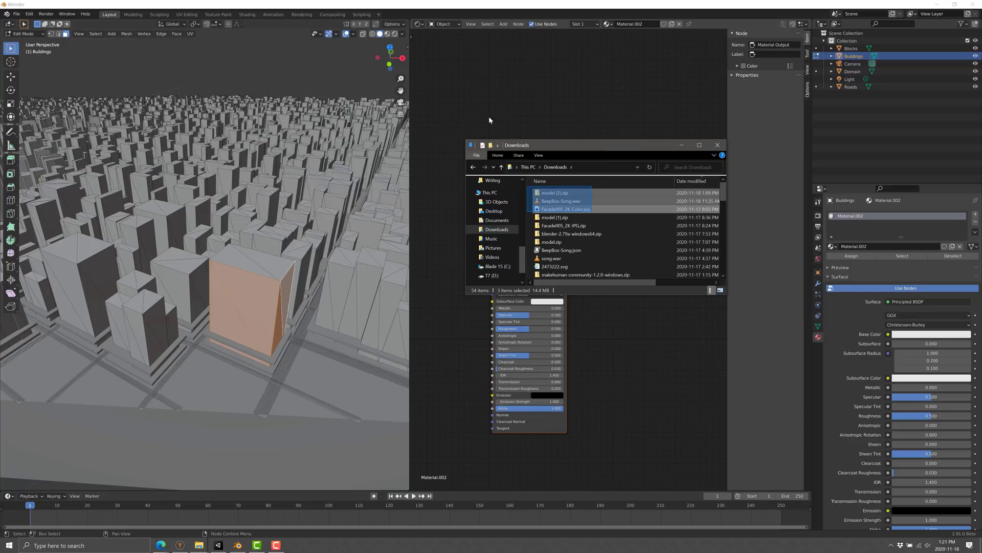
mouse_move(606, 210)
mouse_down()
mouse_move(594, 234)
mouse_move(511, 138)
mouse_up()
click(583, 213)
click(680, 145)
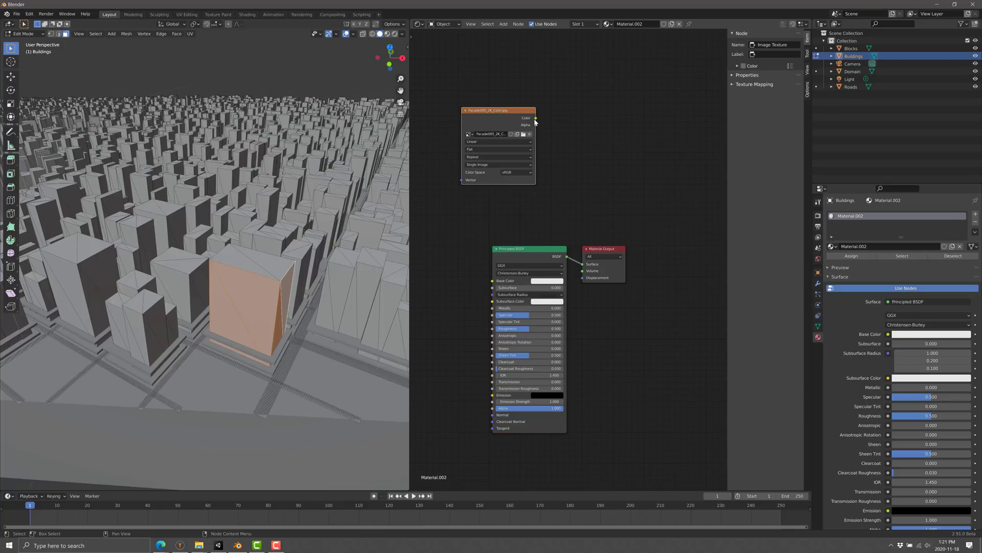
drag(535, 119, 493, 280)
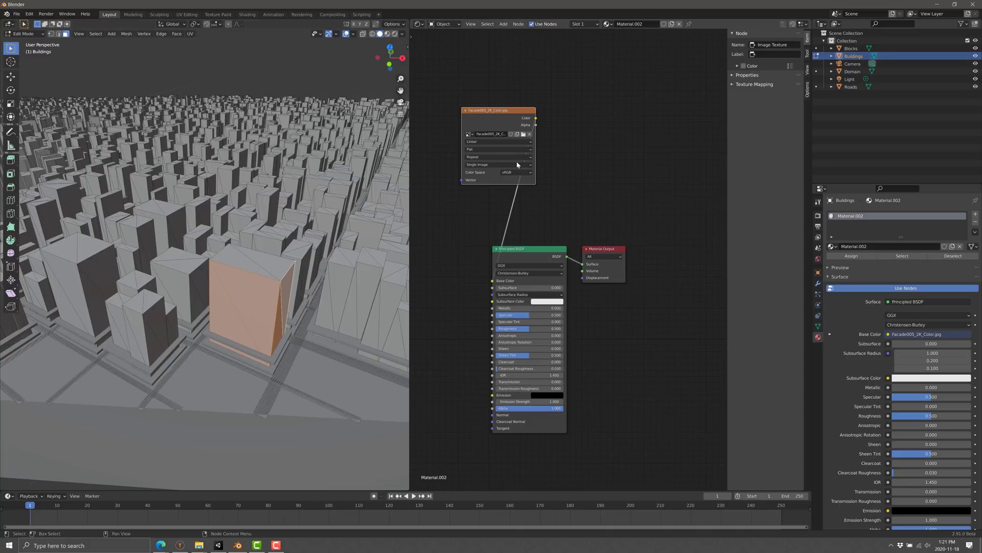
Turn the node area into a UV Editor and set viewport shading to Material Preview
click(419, 24)
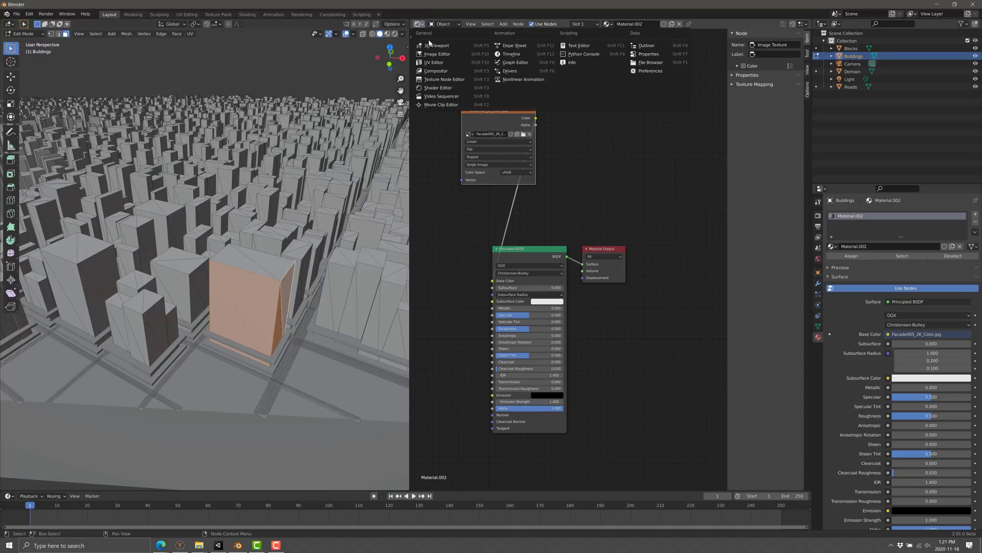
click(444, 78)
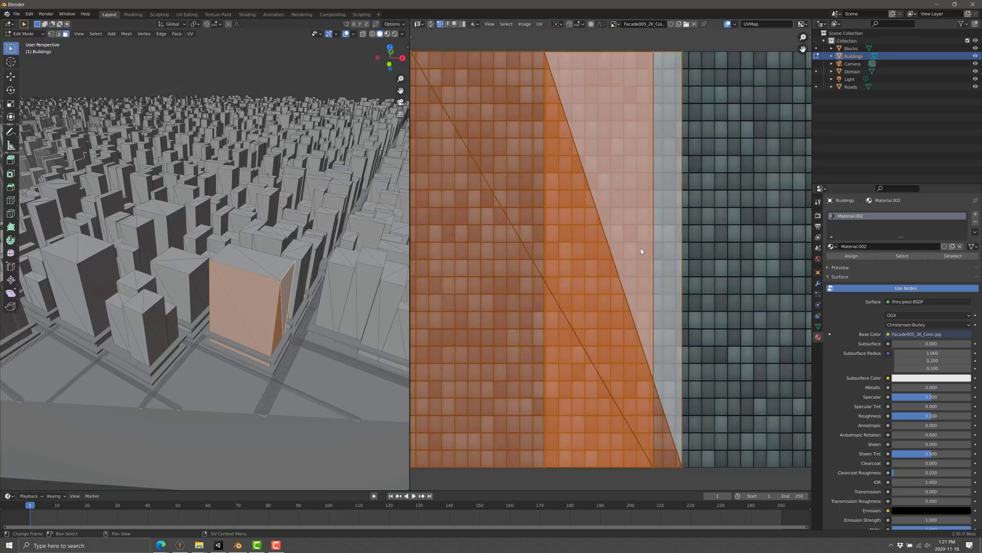
scroll(626, 352, down, 3)
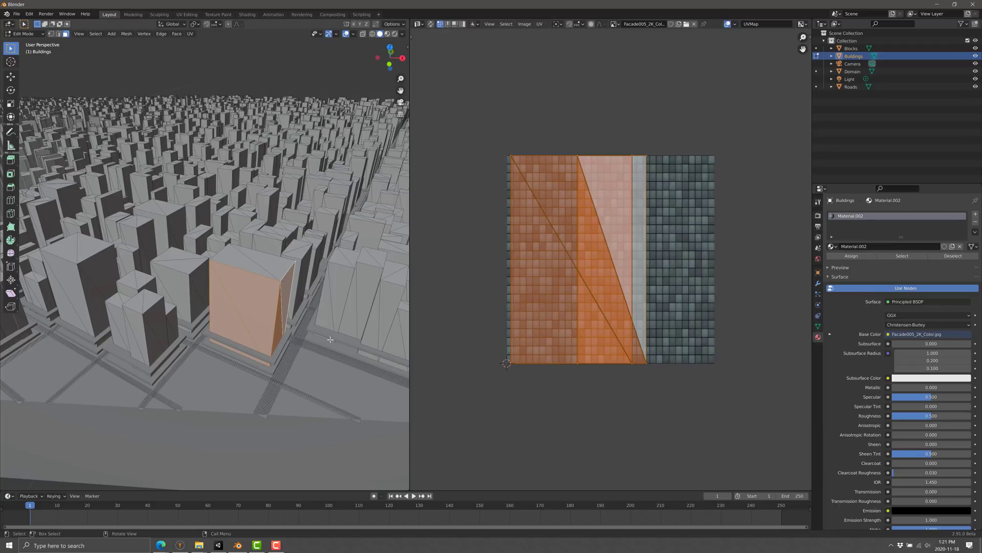
click(388, 34)
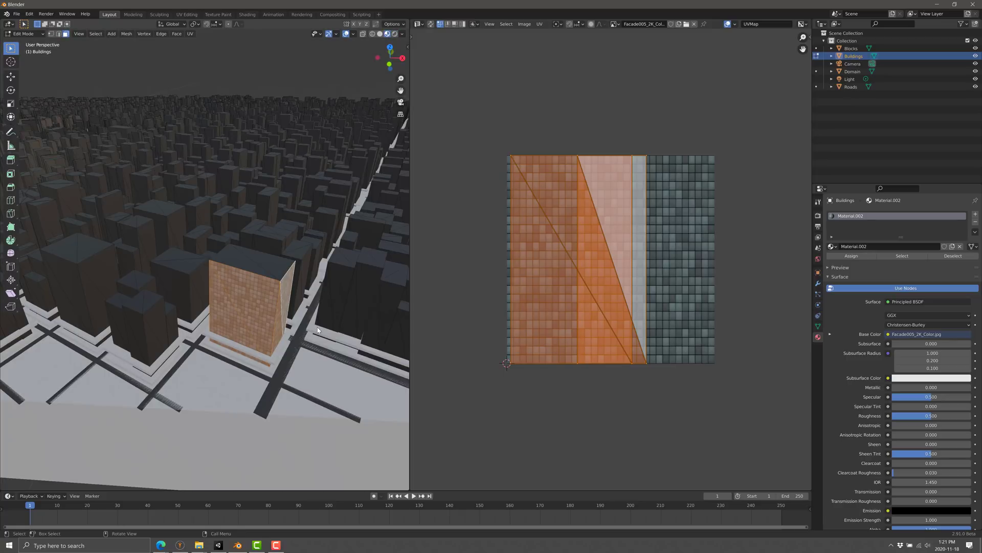
right_click(333, 315)
key(Escape)
Fly around the textured building to inspect its facade
key(shift+grave)
key(w)
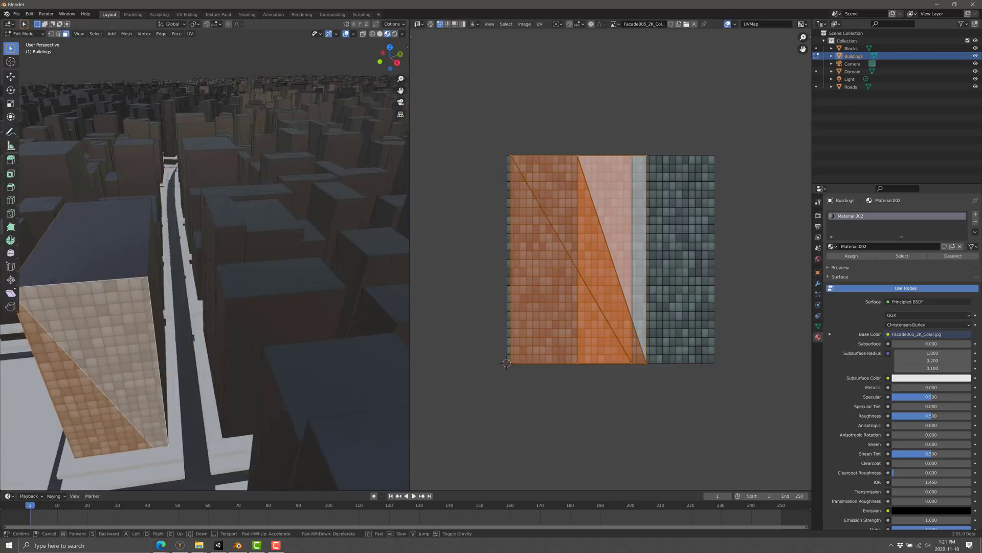
key(a)
key(s)
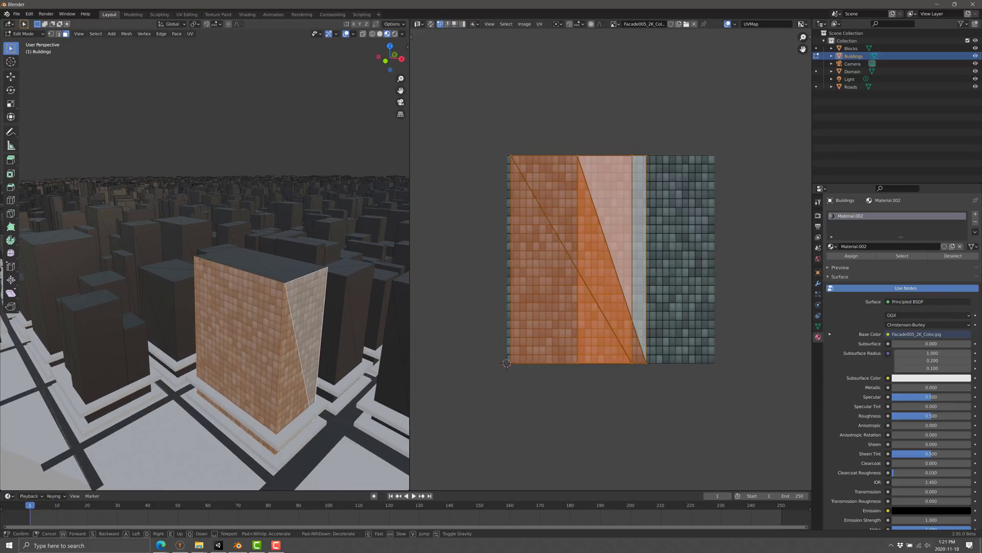
click(205, 257)
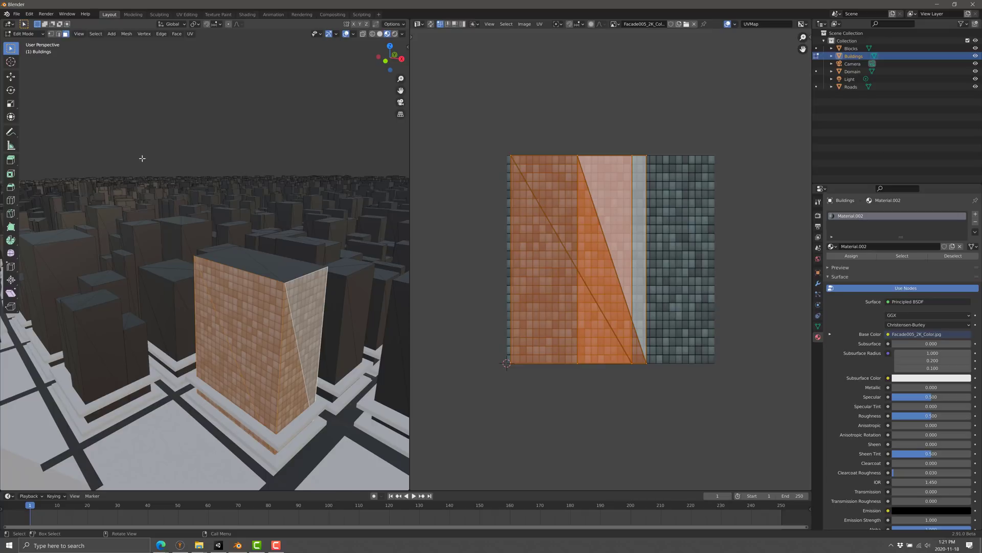
click(23, 35)
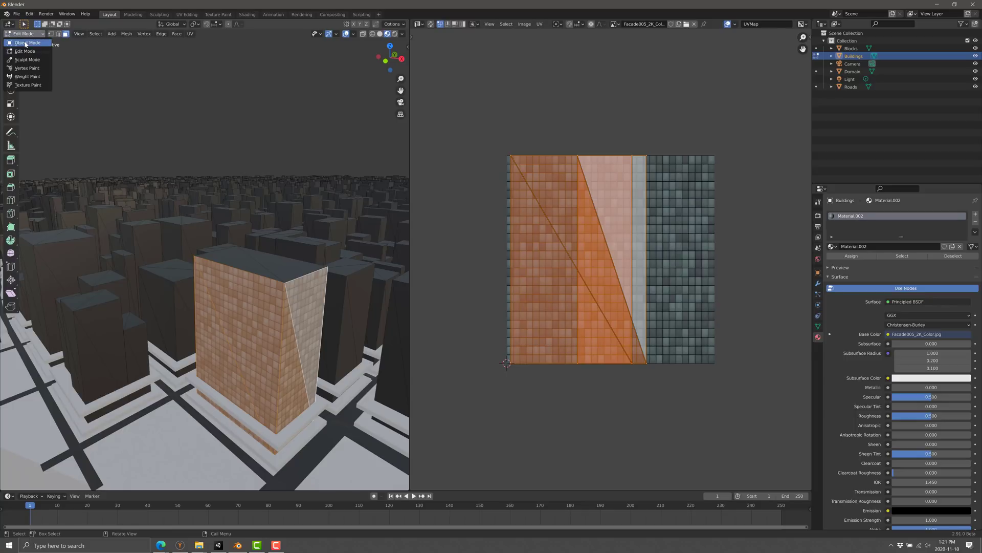
click(26, 43)
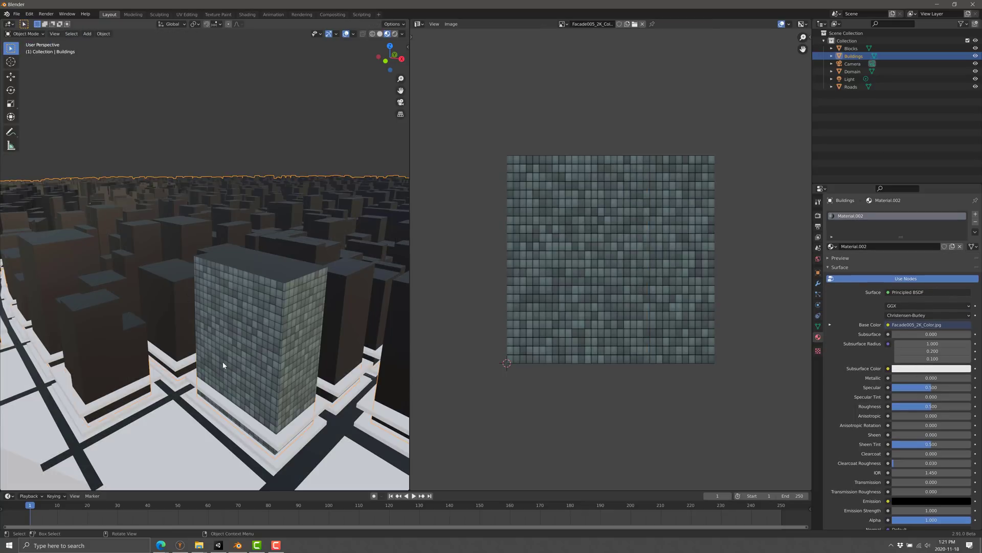
middle_drag(255, 357, 255, 357)
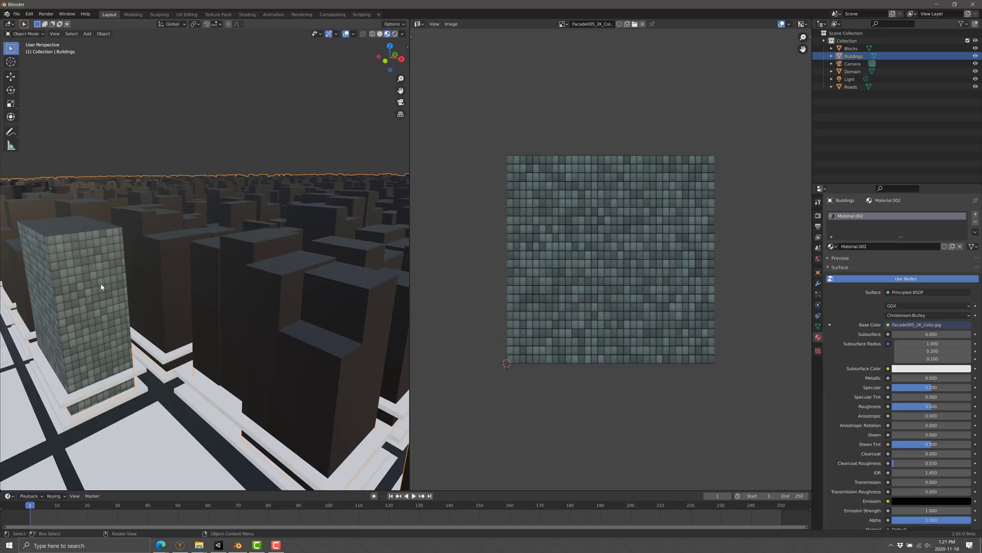
middle_drag(118, 214, 135, 233)
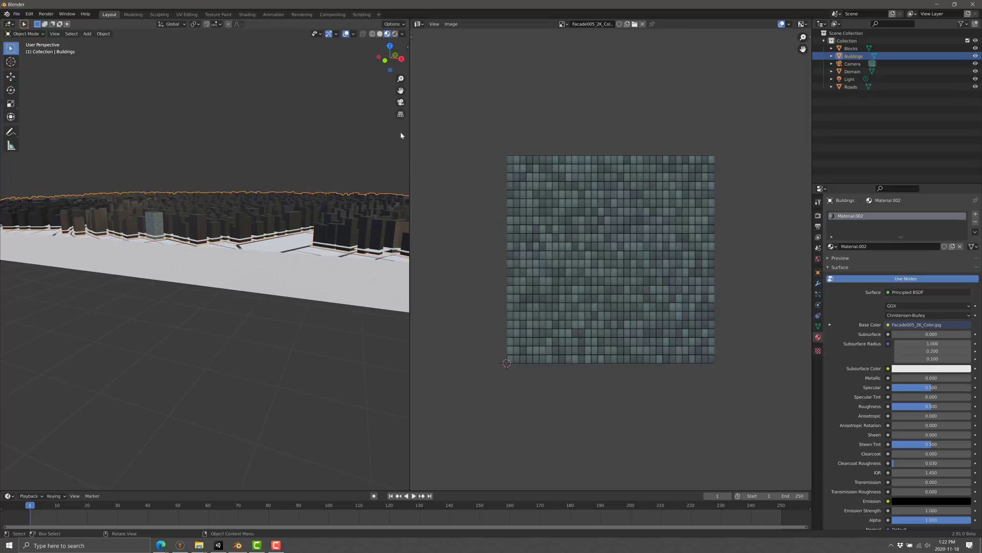
click(23, 33)
Select all building geometry in Edit Mode and scale it taller along Z
click(27, 49)
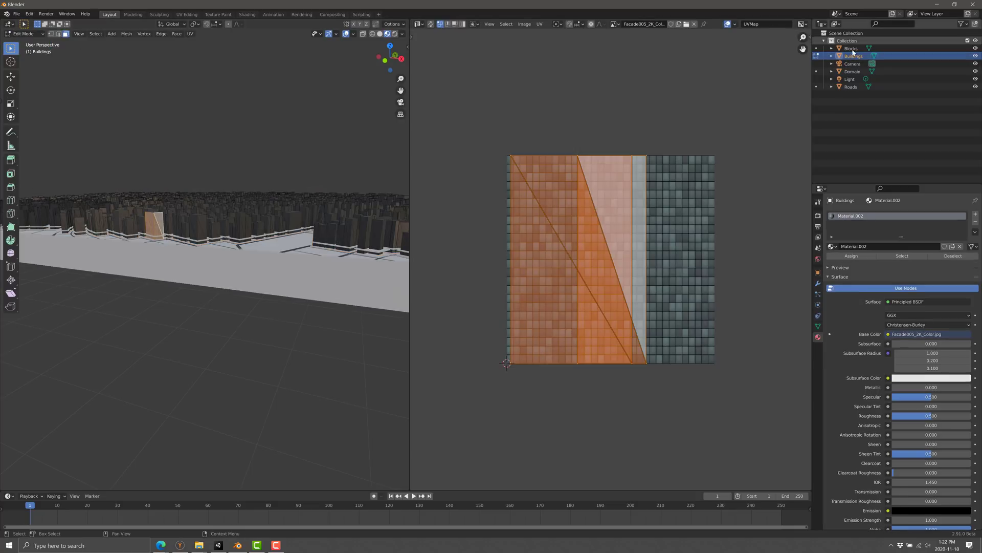
key(a)
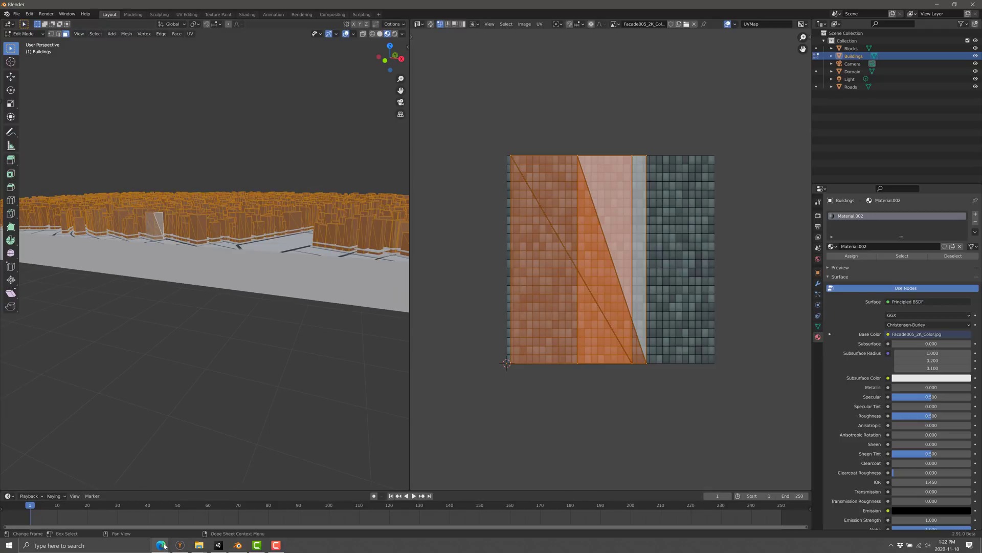
mouse_move(161, 545)
click(202, 513)
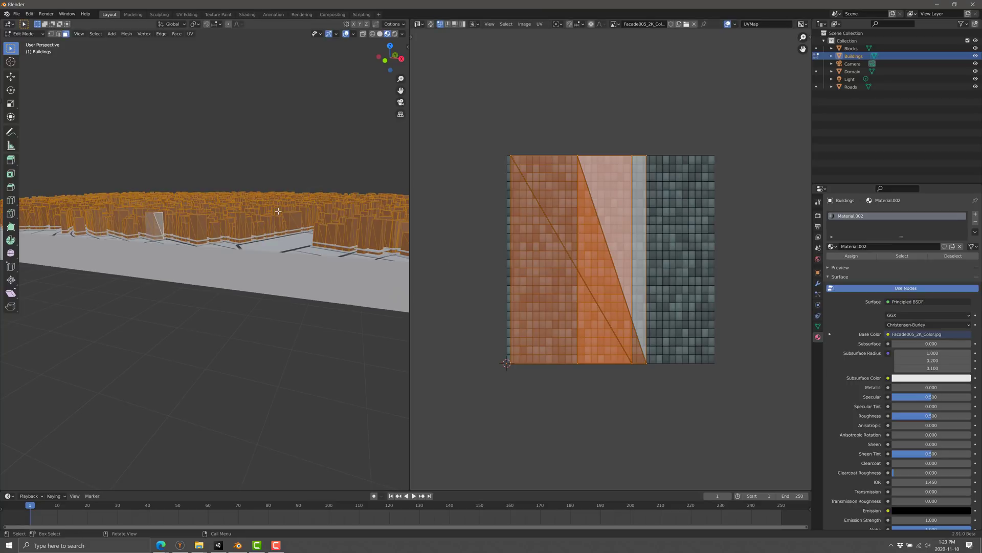
key(s)
key(z)
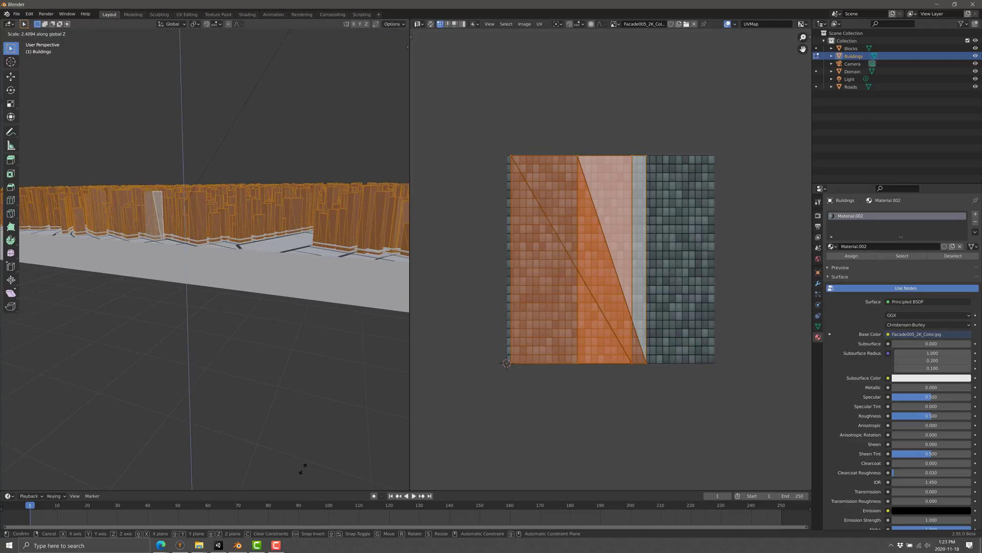
click(317, 446)
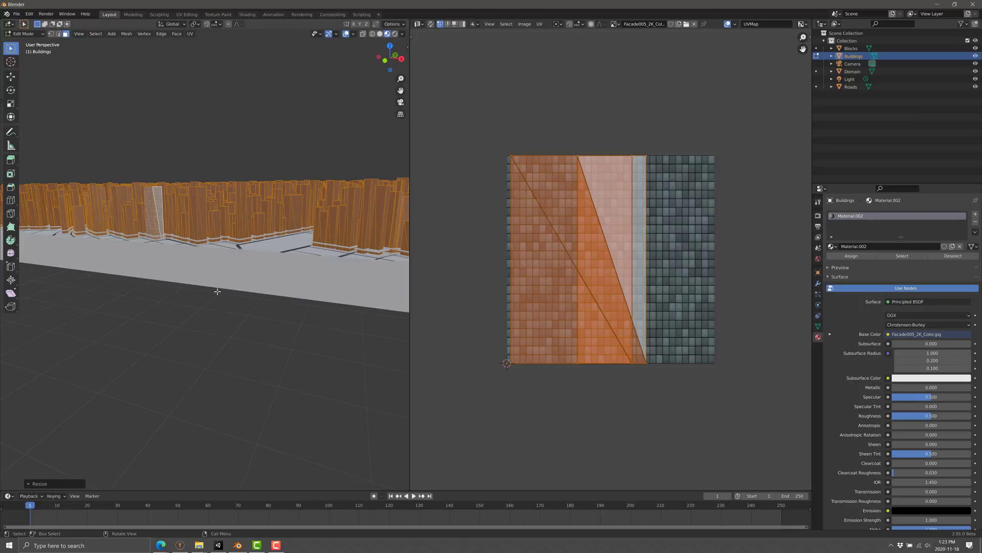
scroll(211, 324, down, 5)
scroll(223, 308, down, 4)
middle_drag(230, 292, 240, 345)
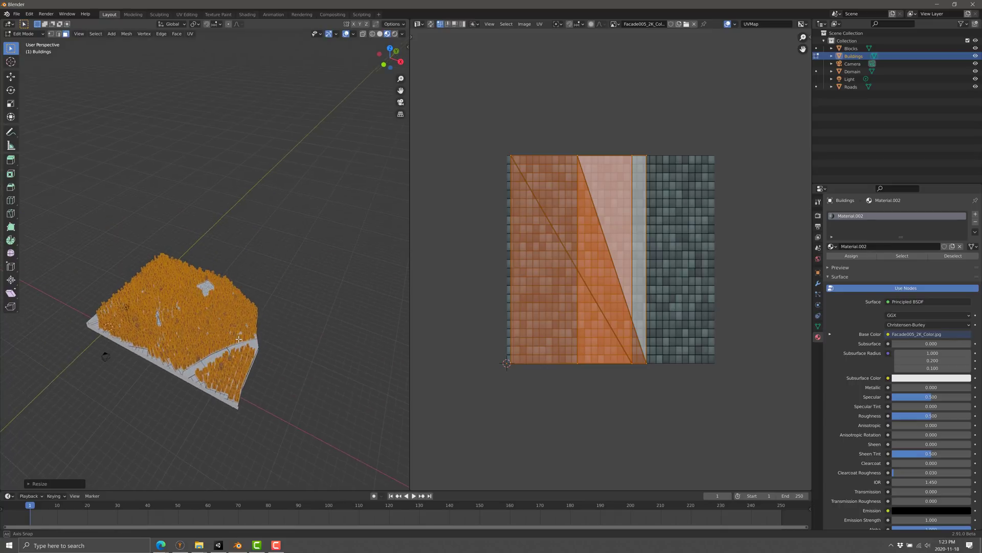
Switch to the browser and go to the ProbableTrain/MapGenerator GitHub tab
key(alt+Tab)
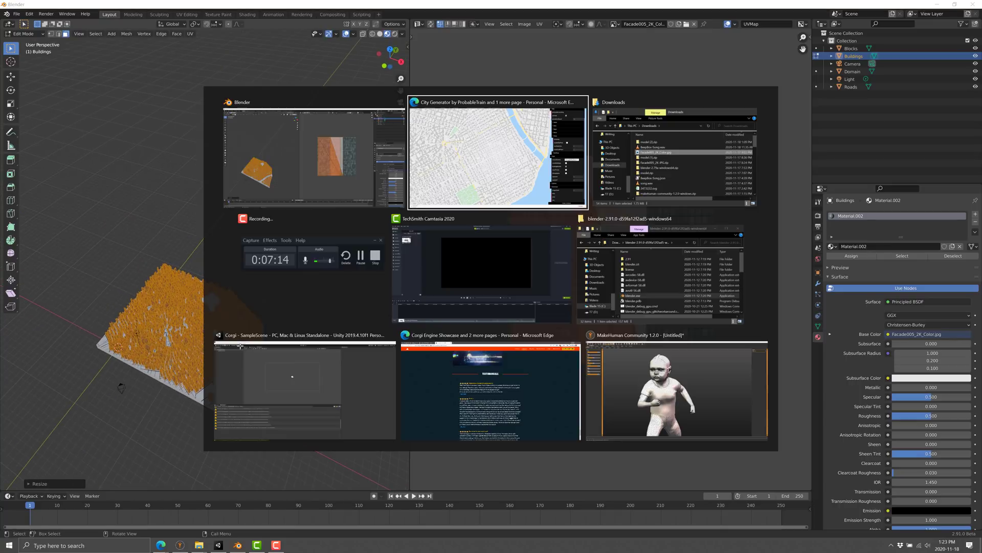
click(473, 171)
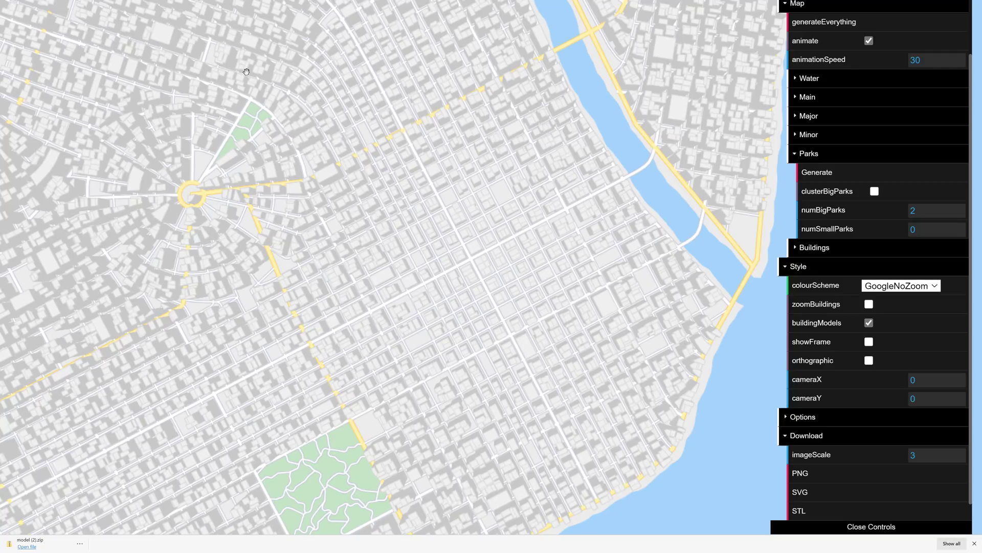
key(ctrl+Tab)
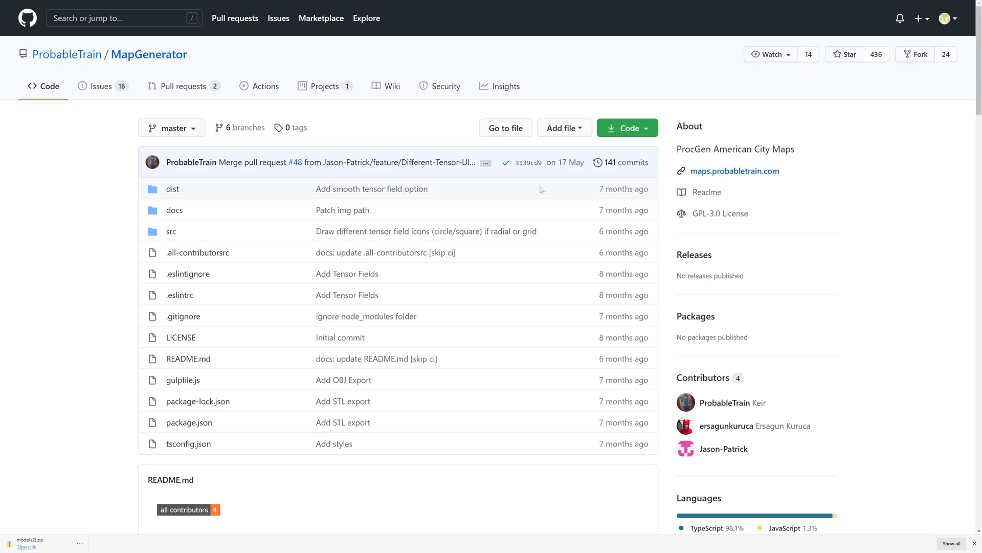
Switch back to the city map generator tab from GitHub
key(ctrl+Tab)
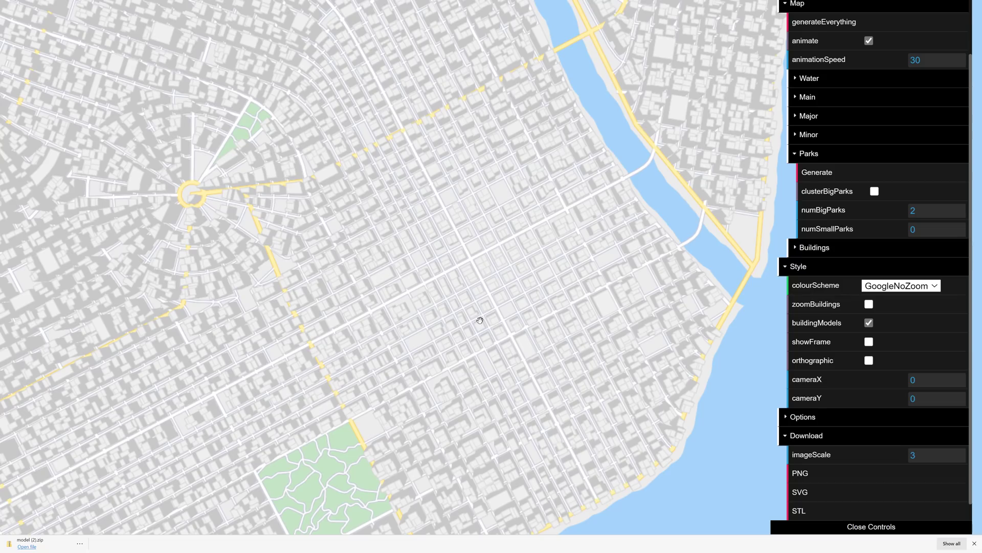